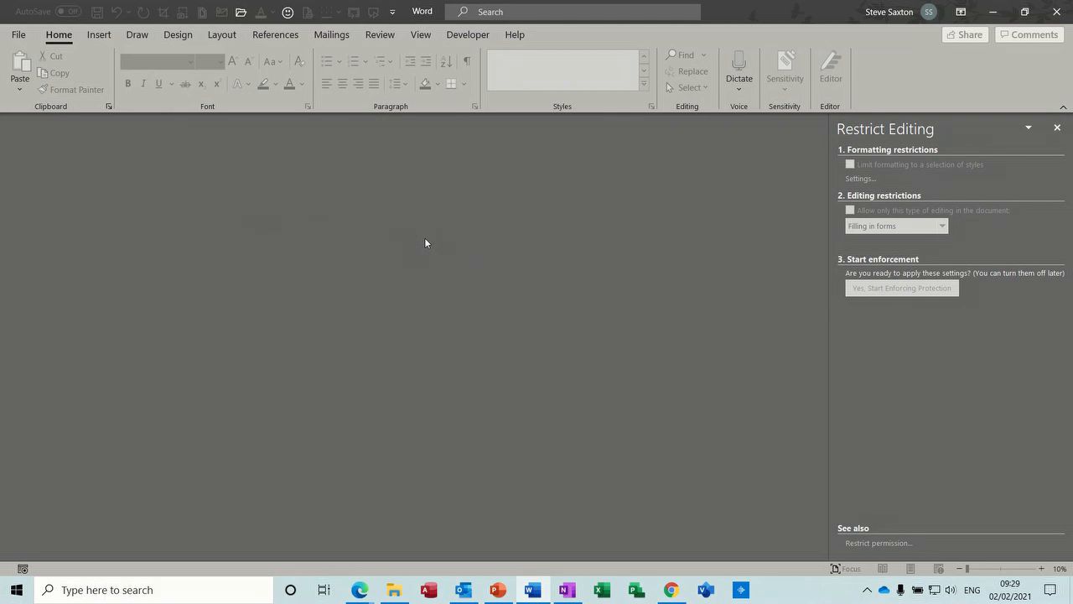
Create a new document from the "Auto Filling a form from a drop down list 2020" template.
{"action": "left_click", "coordinate": [18, 36]}
{"action": "left_click", "coordinate": [42, 100]}
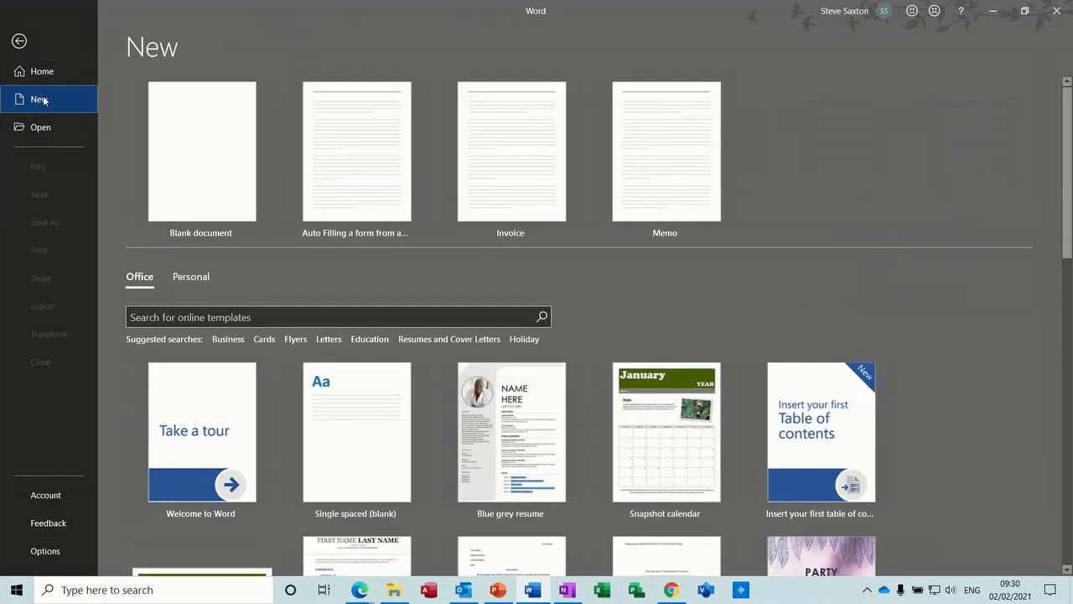
{"action": "left_click", "coordinate": [358, 143]}
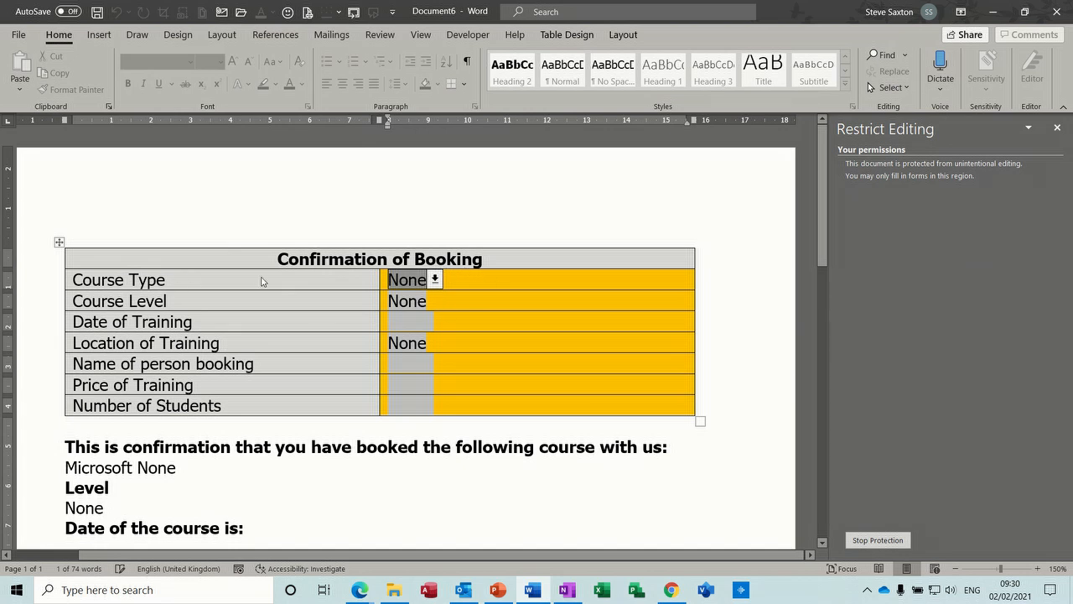
Set the Course Type to Excel and the Course Level to Introduction in the booking form.
{"action": "left_click", "coordinate": [435, 281]}
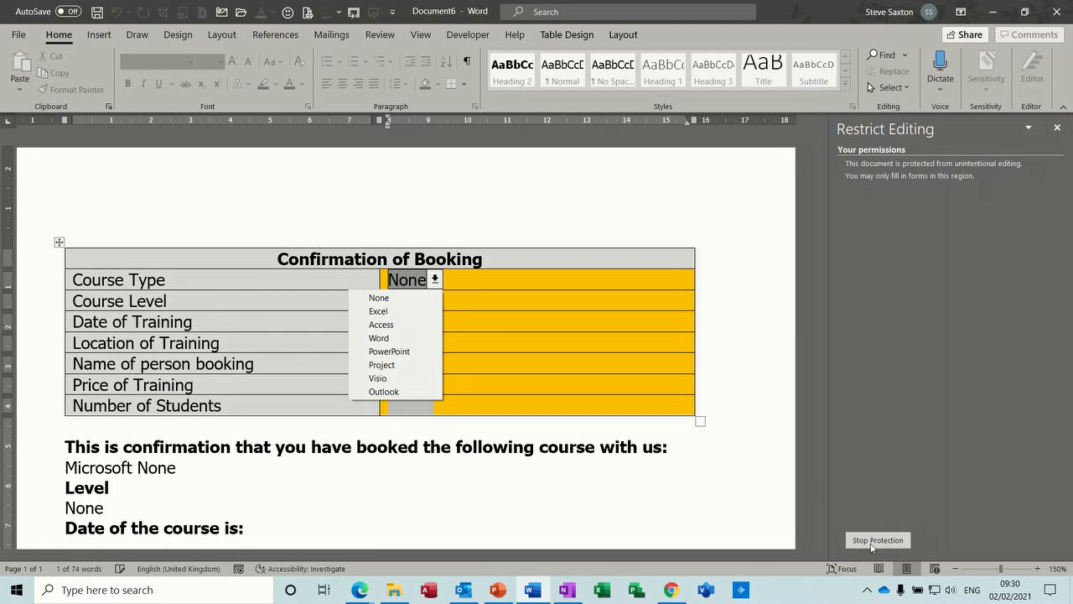
{"action": "left_click", "coordinate": [414, 311]}
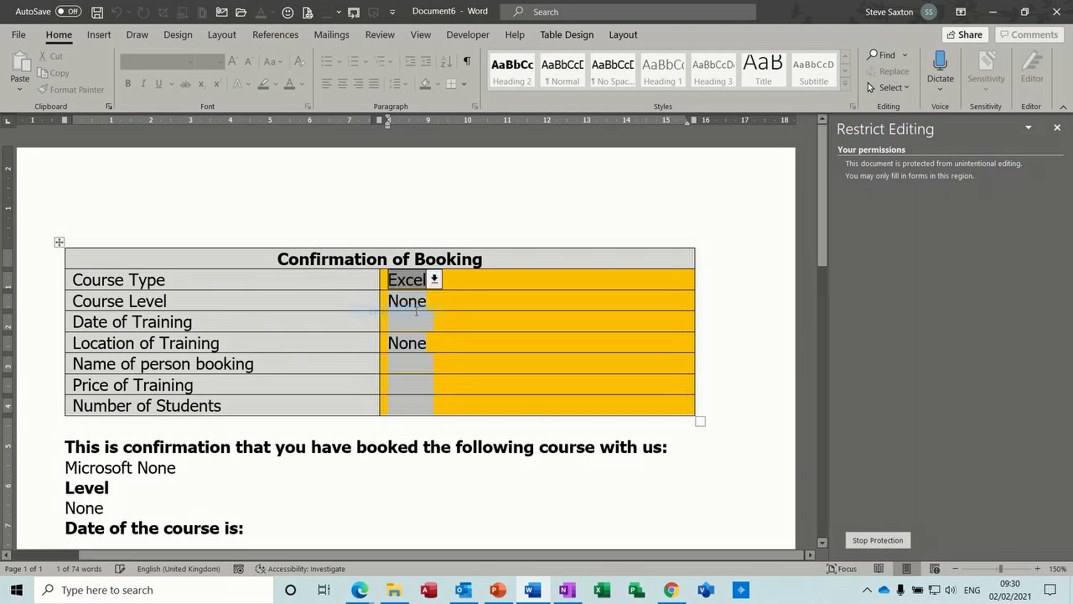
{"action": "left_click", "coordinate": [423, 307]}
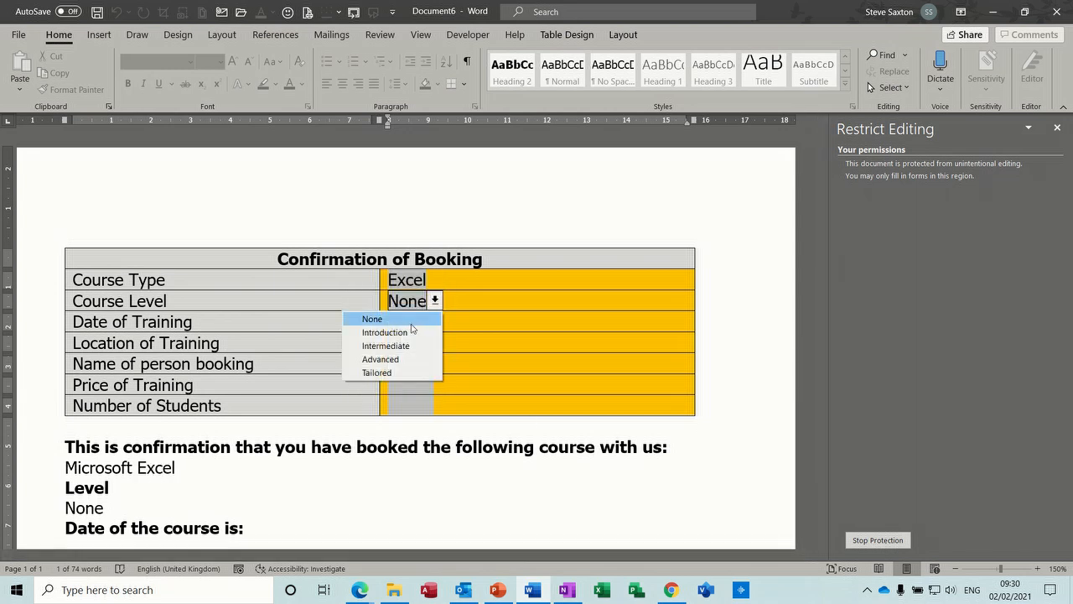
{"action": "left_click", "coordinate": [412, 330]}
Enter 21/08/21 as the Date of Training in the booking form.
{"action": "left_click", "coordinate": [420, 323]}
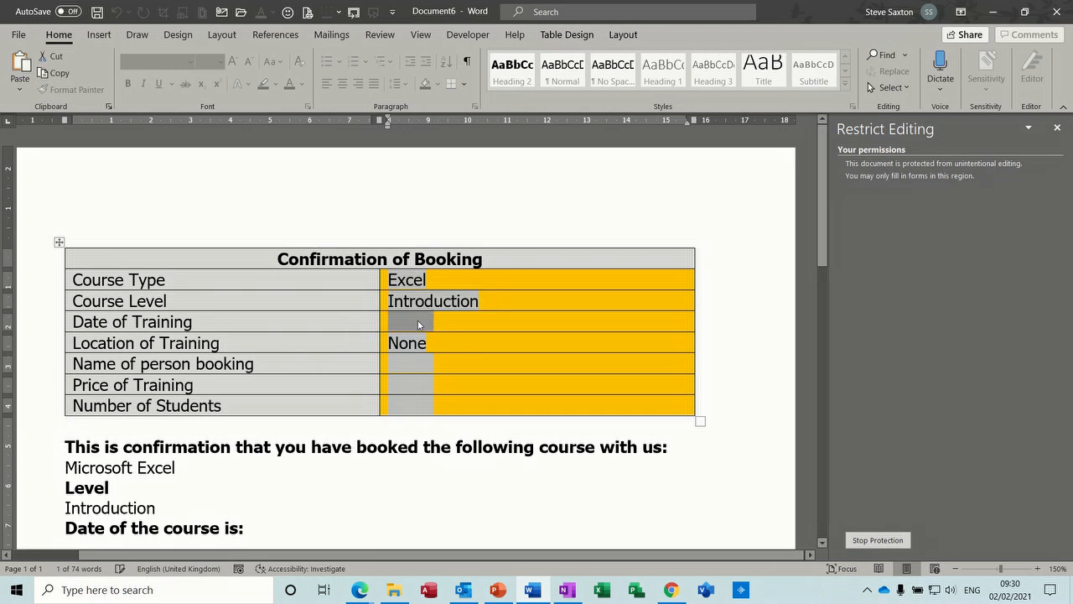
{"action": "type", "text": "21/"}
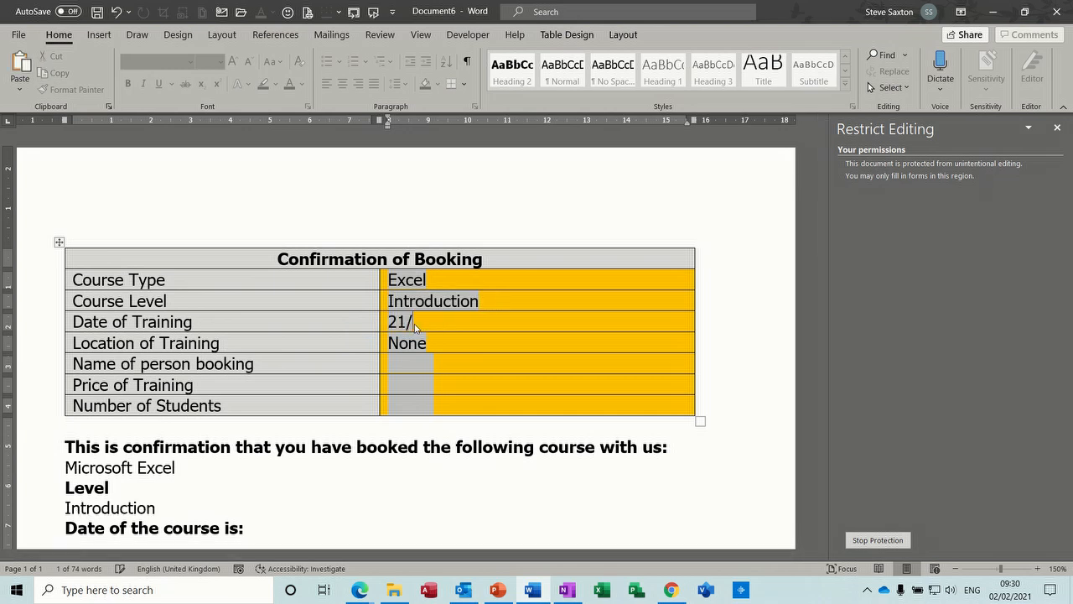
{"action": "type", "text": "082"}
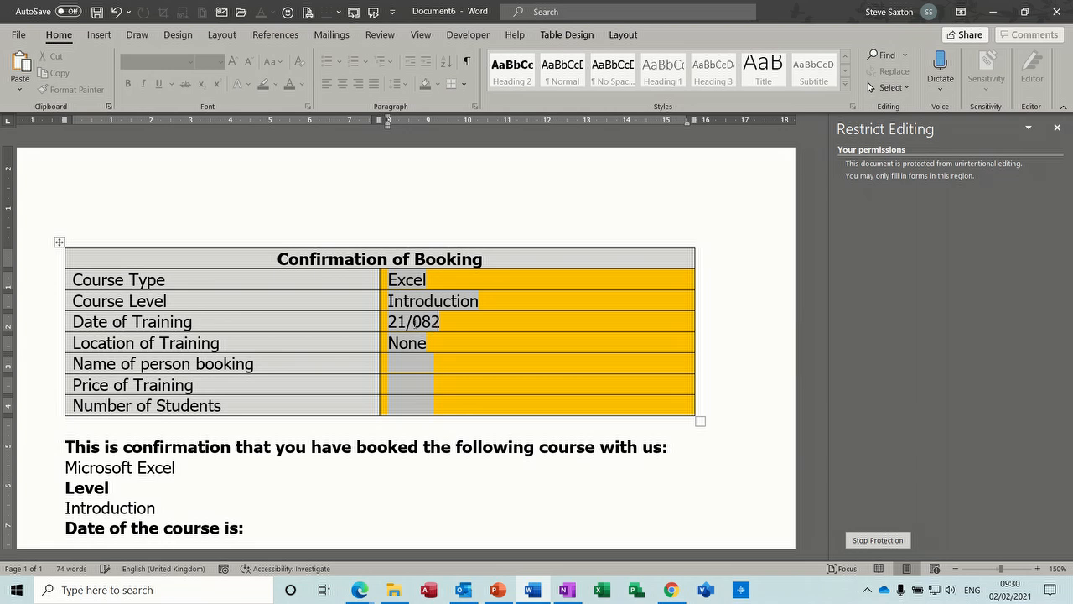
{"action": "type", "text": "1"}
{"action": "left_click", "coordinate": [419, 350]}
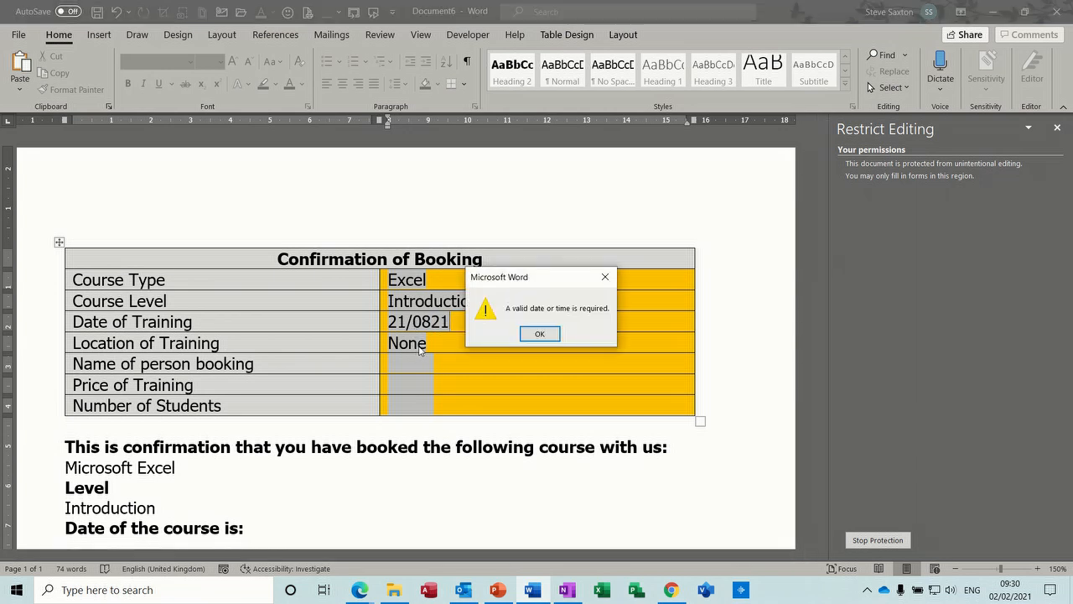
{"action": "left_click", "coordinate": [522, 333]}
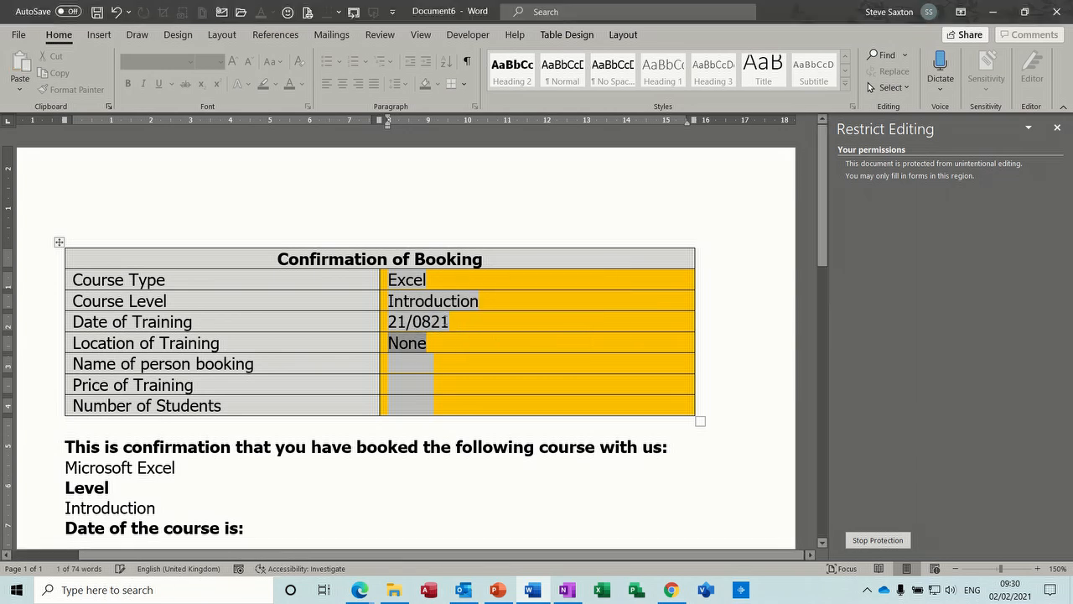
{"action": "left_click", "coordinate": [432, 321]}
{"action": "type", "text": "/"}
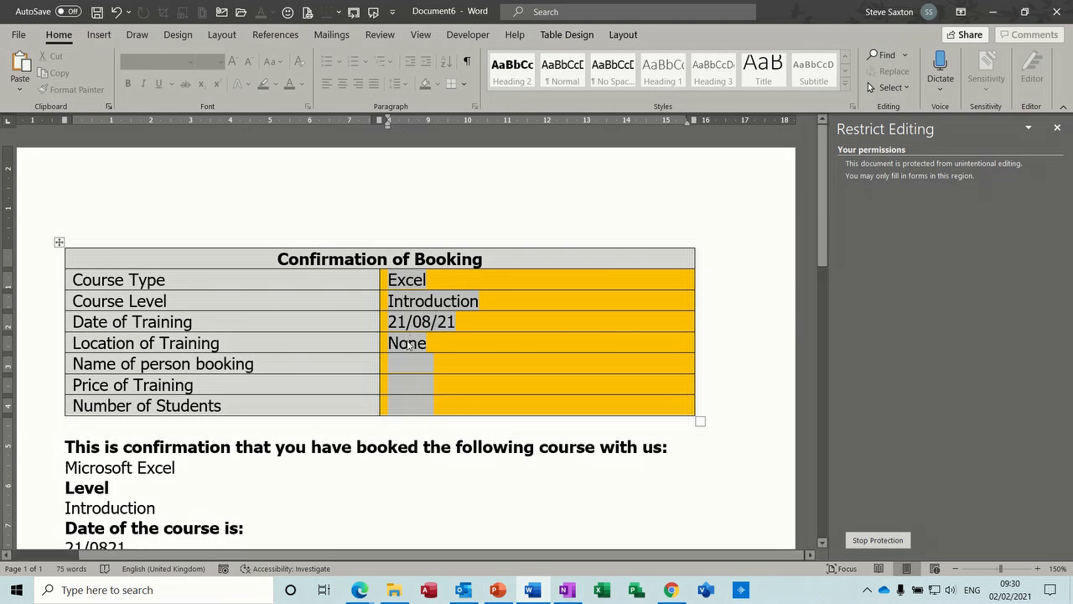
Set the Location of Training to Online and enter the full name of the person booking.
{"action": "left_click", "coordinate": [437, 344]}
{"action": "left_click", "coordinate": [411, 374]}
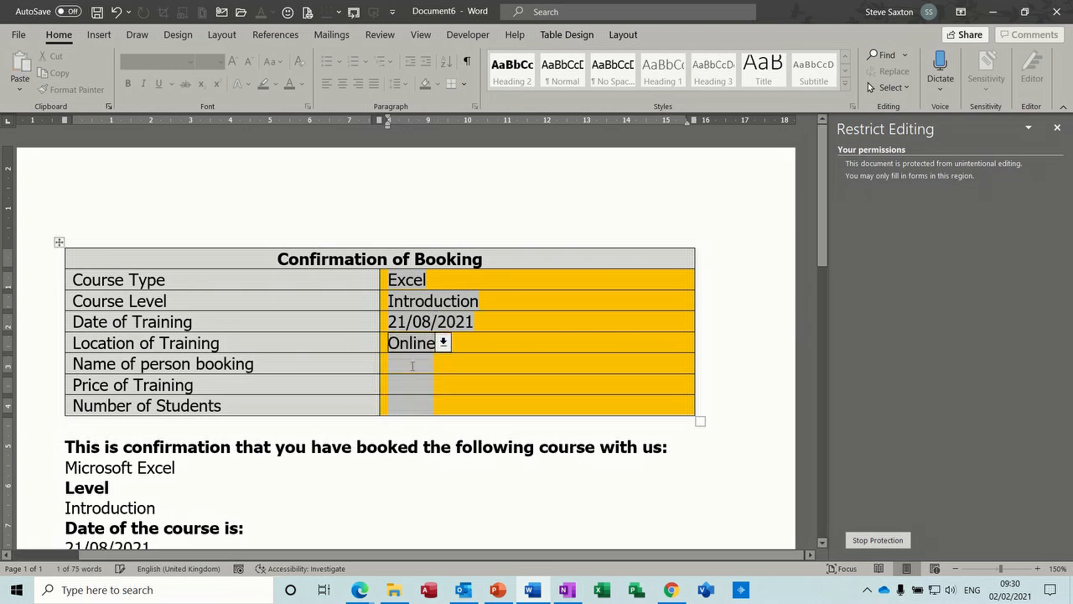
{"action": "left_click", "coordinate": [412, 366]}
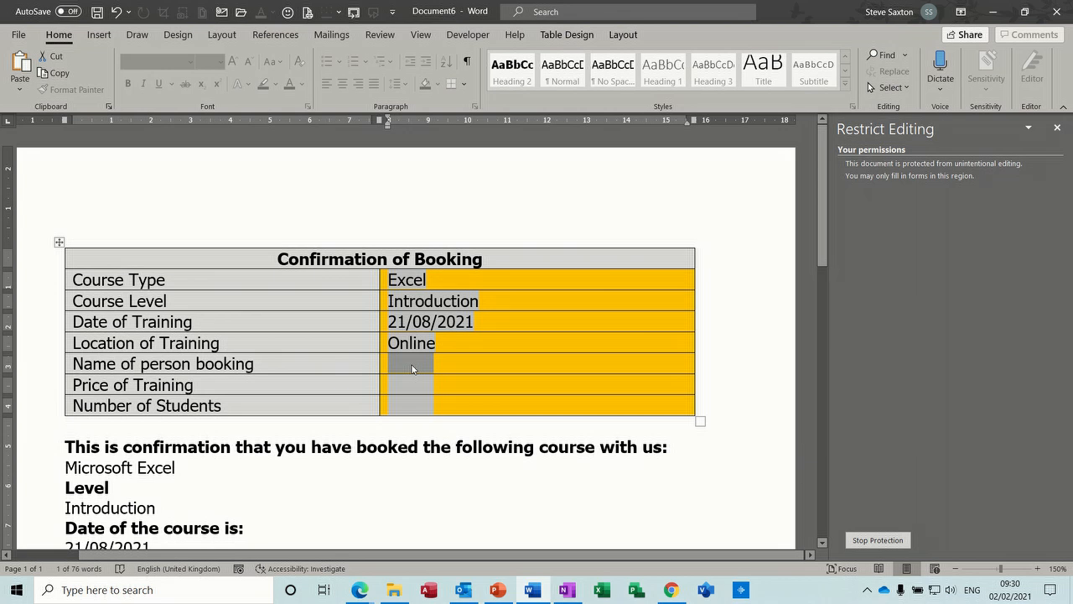
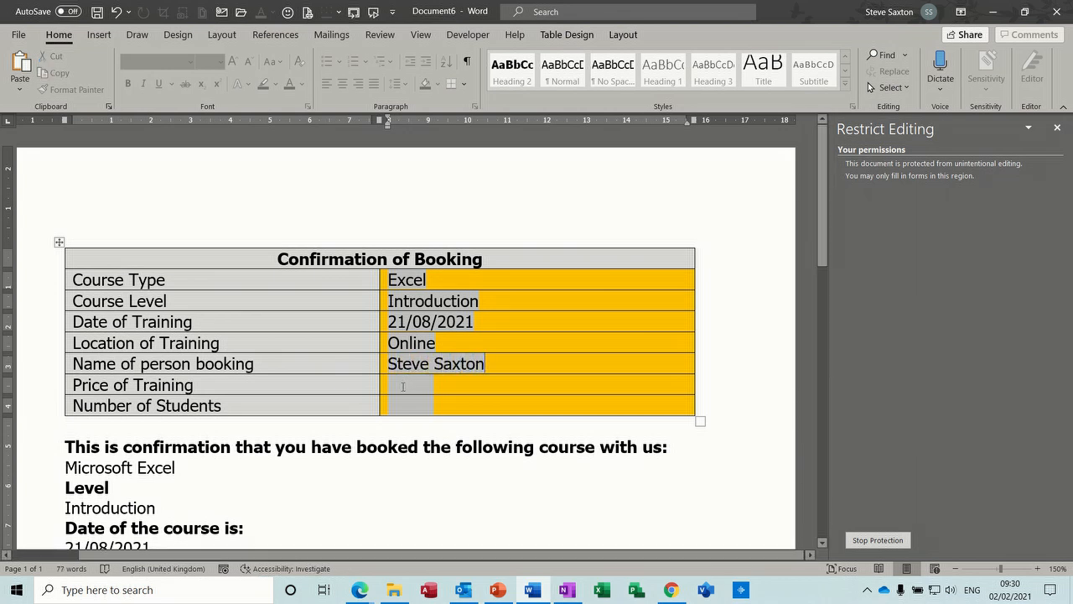
Enter £250 as the Price of Training and 1 as the Number of Students, and check the confirmation text below the form.
{"action": "left_click", "coordinate": [402, 386]}
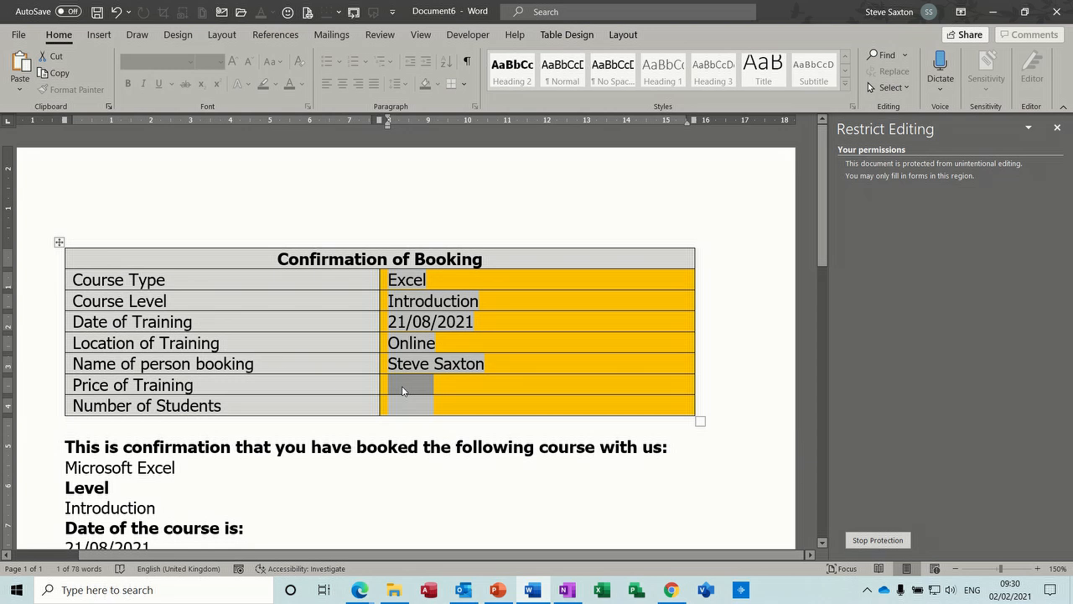
{"action": "type", "text": "£250"}
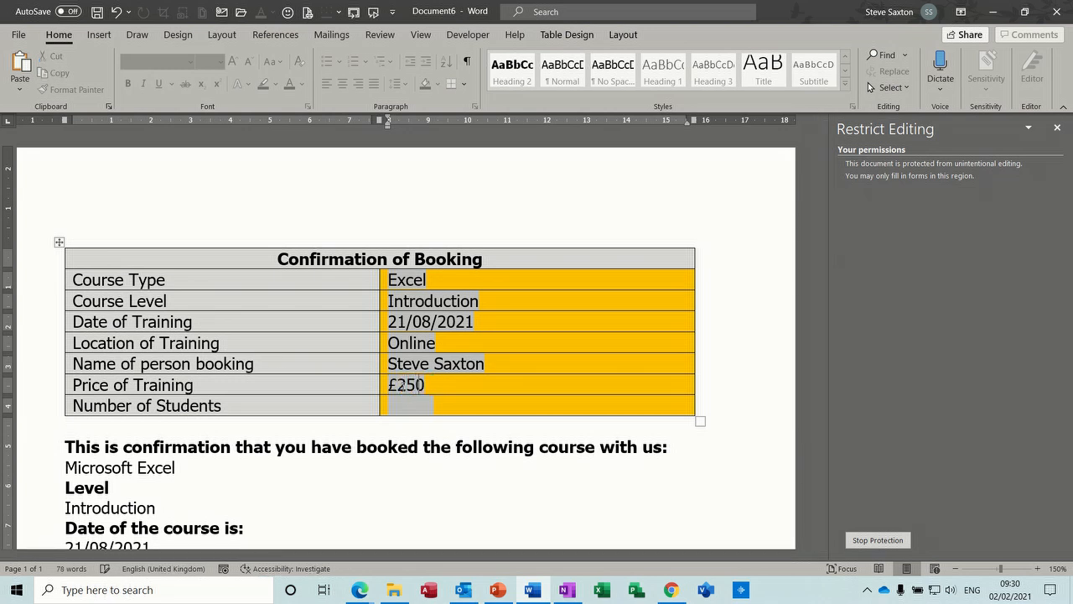
{"action": "left_click", "coordinate": [400, 408]}
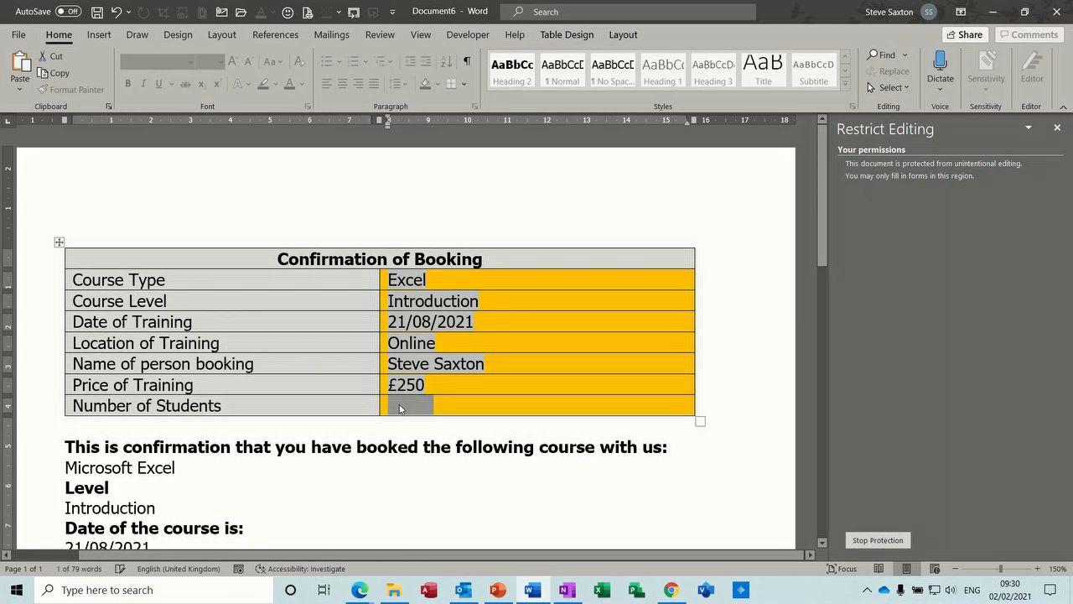
{"action": "type", "text": "1"}
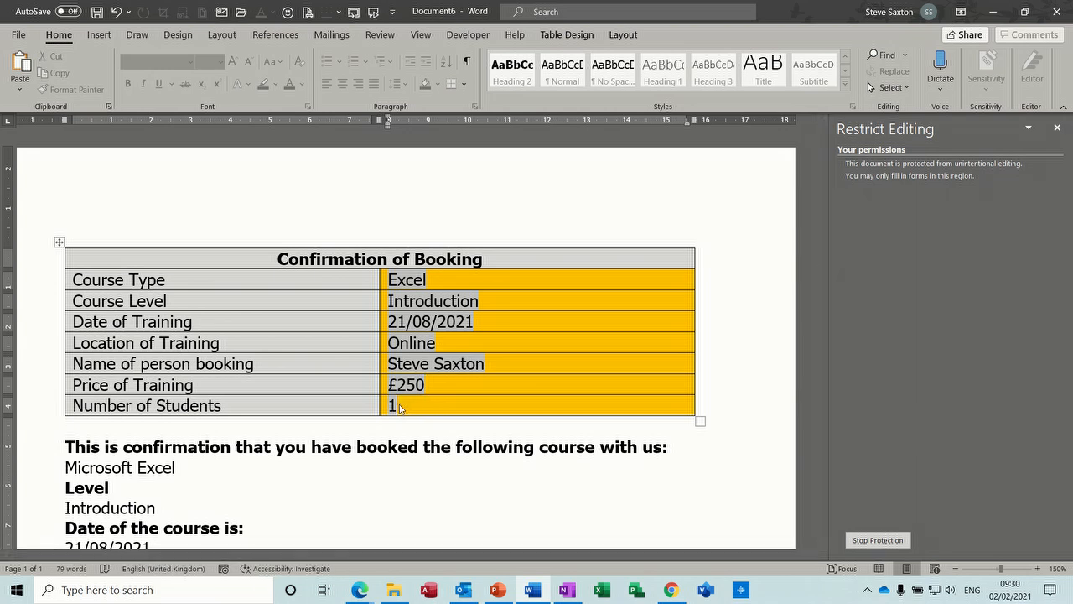
{"action": "key", "text": "Tab"}
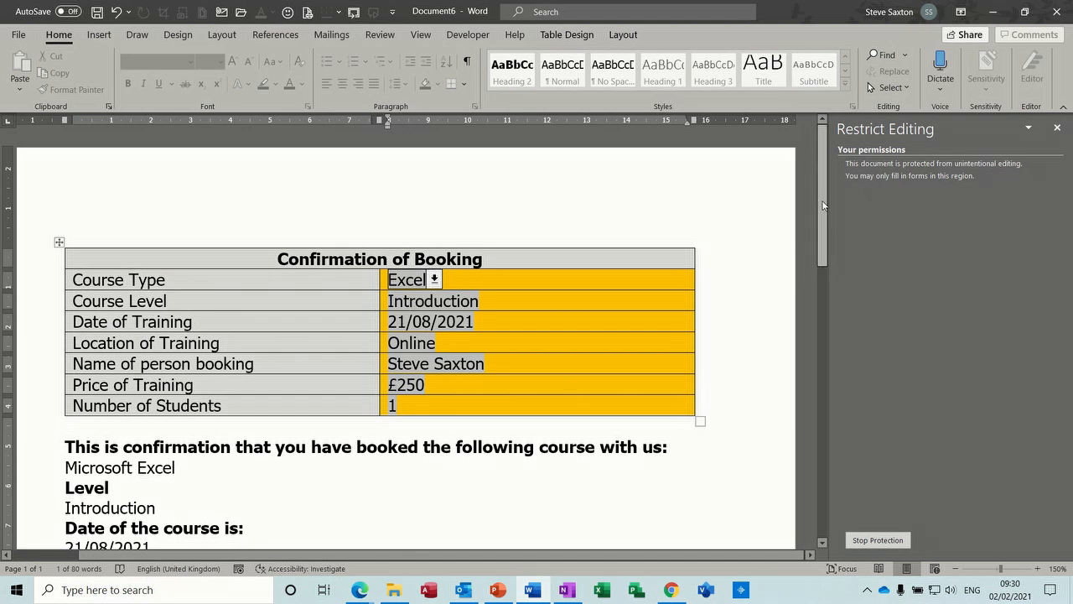
{"action": "scroll", "coordinate": [822, 206], "scroll_direction": "down", "scroll_amount": 5}
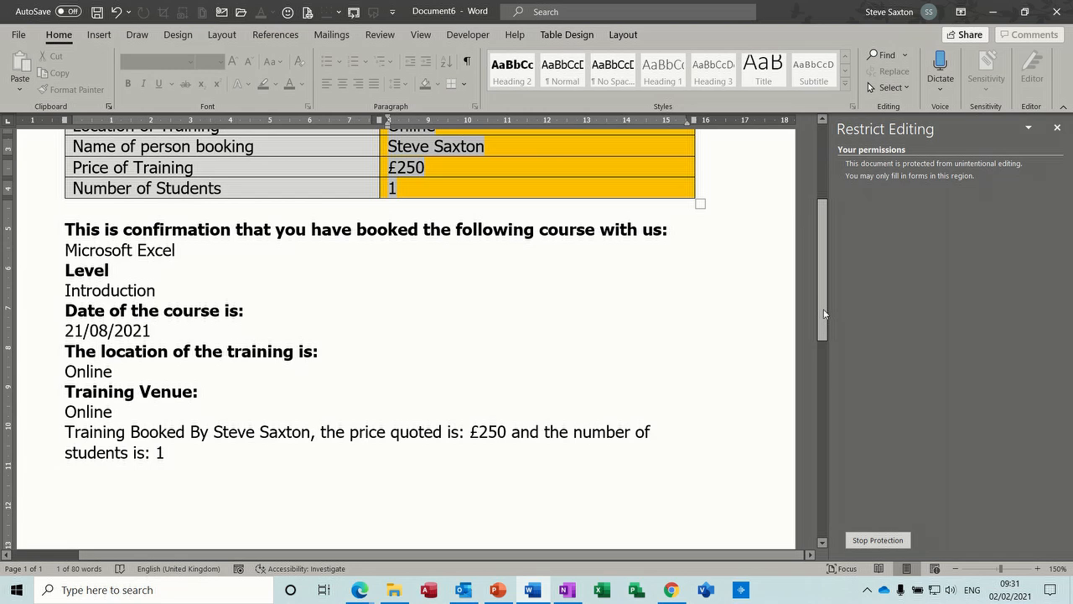
{"action": "scroll", "coordinate": [824, 314], "scroll_direction": "up", "scroll_amount": 3}
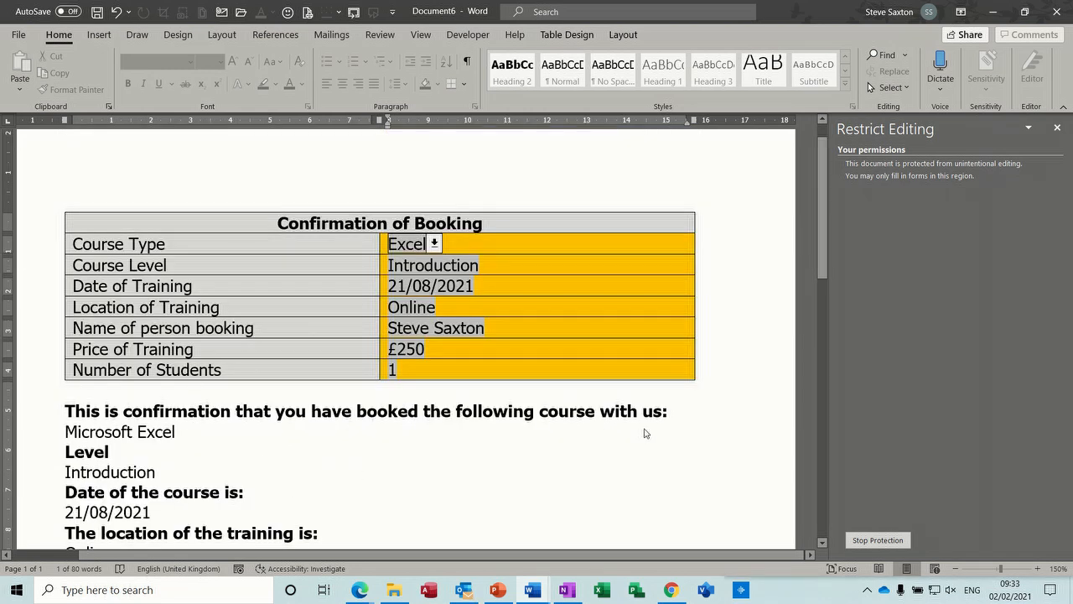
Stop the form's protection and copy the whole Confirmation of Booking table into a new blank document.
{"action": "left_click", "coordinate": [878, 540]}
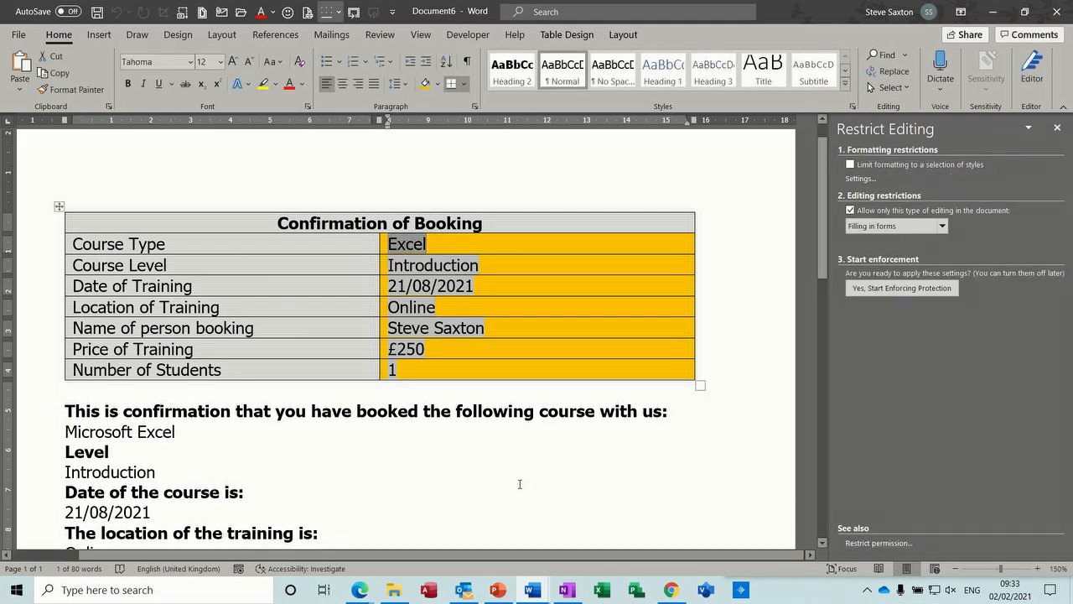
{"action": "left_click", "coordinate": [60, 205]}
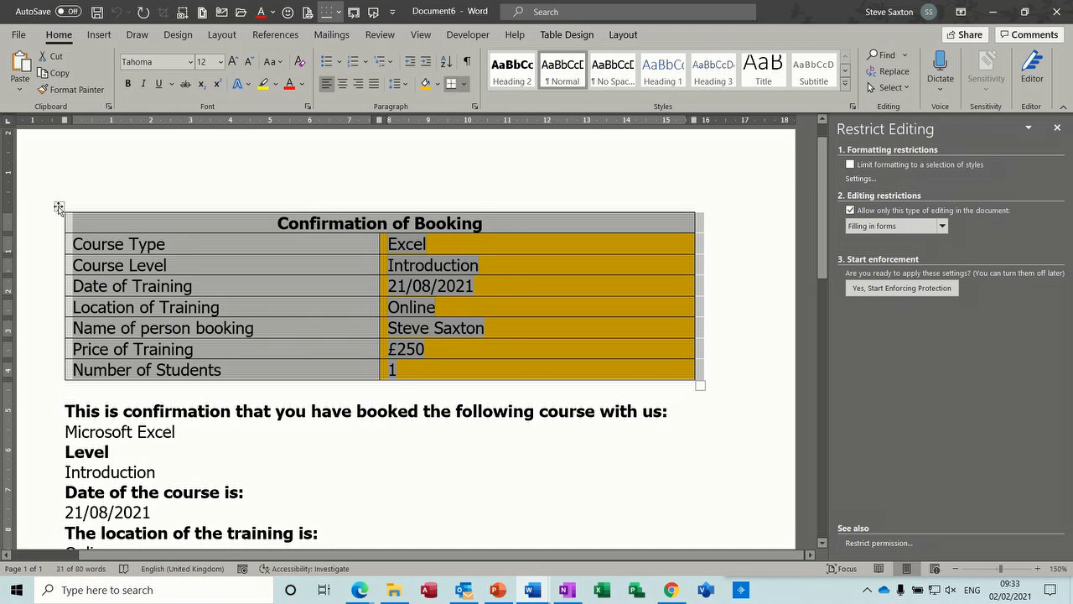
{"action": "key", "text": "ctrl+c"}
{"action": "key", "text": "ctrl+n"}
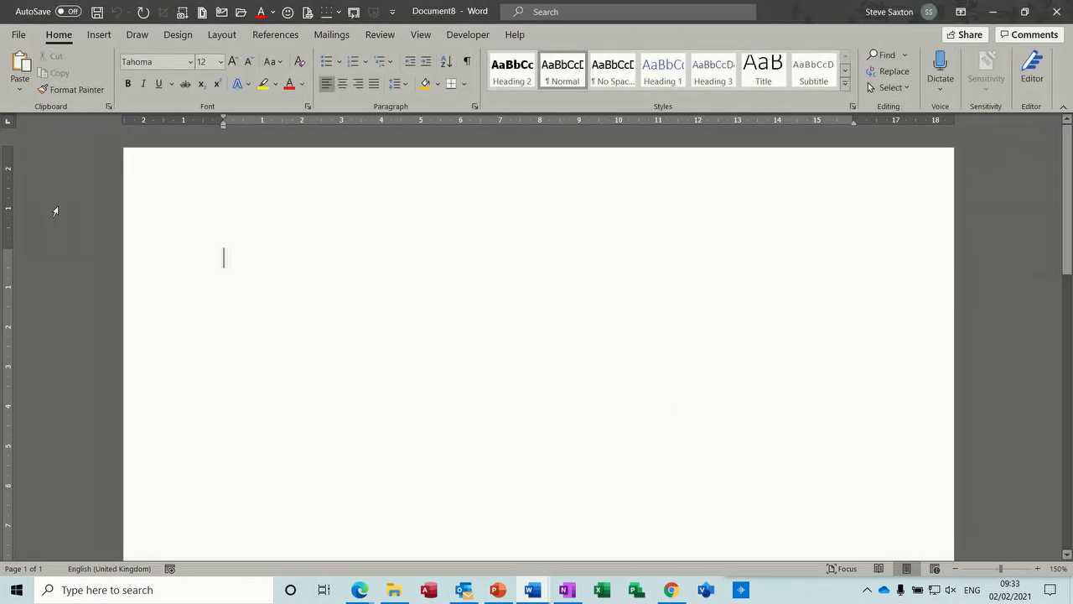
{"action": "key", "text": "ctrl+v"}
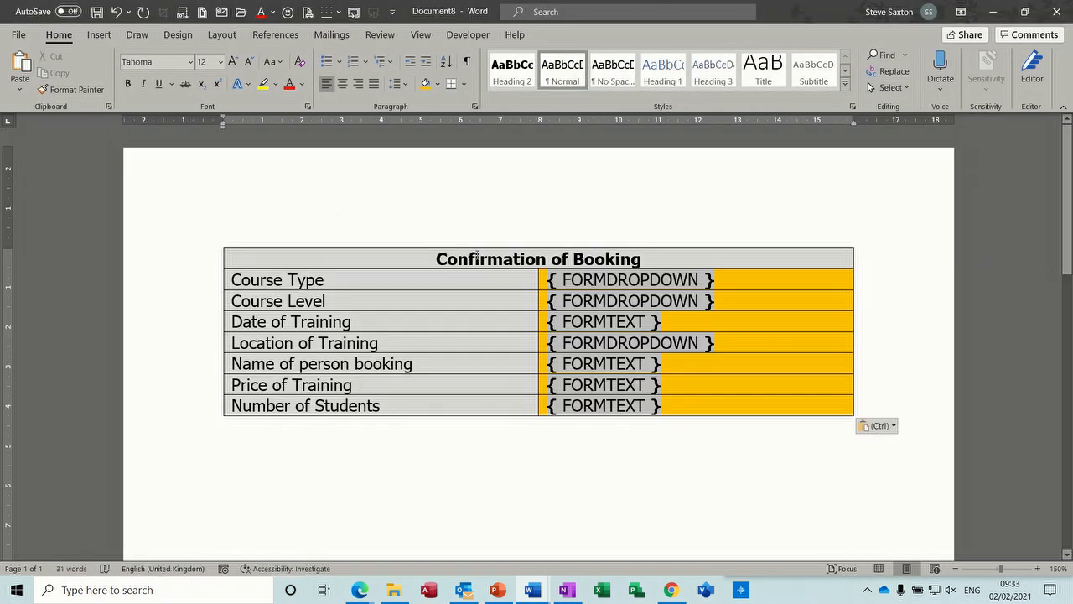
Clear all form fields from the orange answer column of the pasted table and place the cursor below the table.
{"action": "left_click_drag", "start_coordinate": [538, 280], "coordinate": [592, 406]}
{"action": "key", "text": "Delete"}
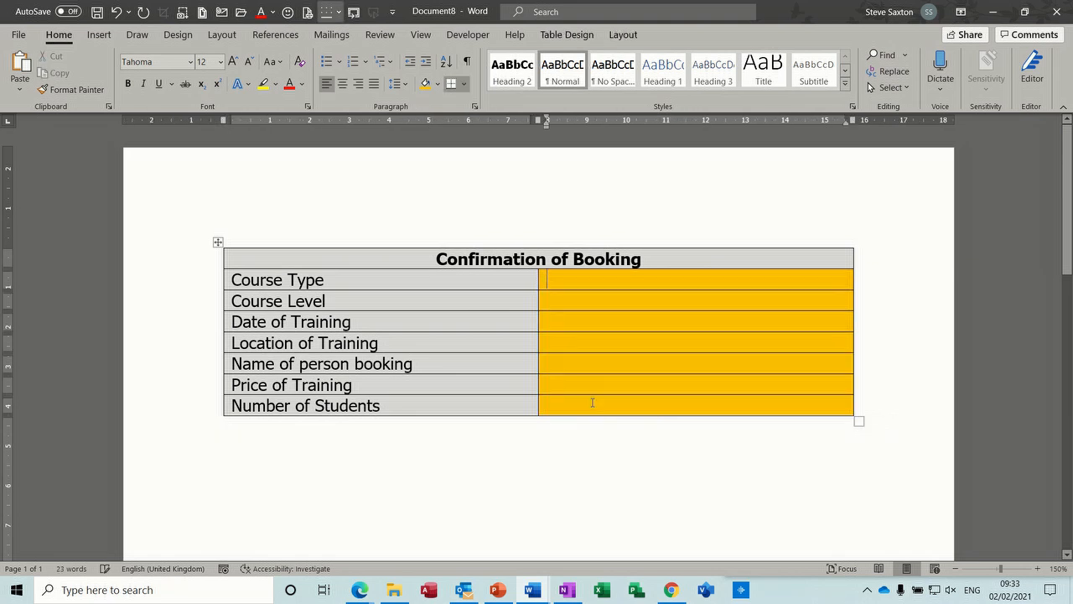
{"action": "left_click", "coordinate": [295, 437]}
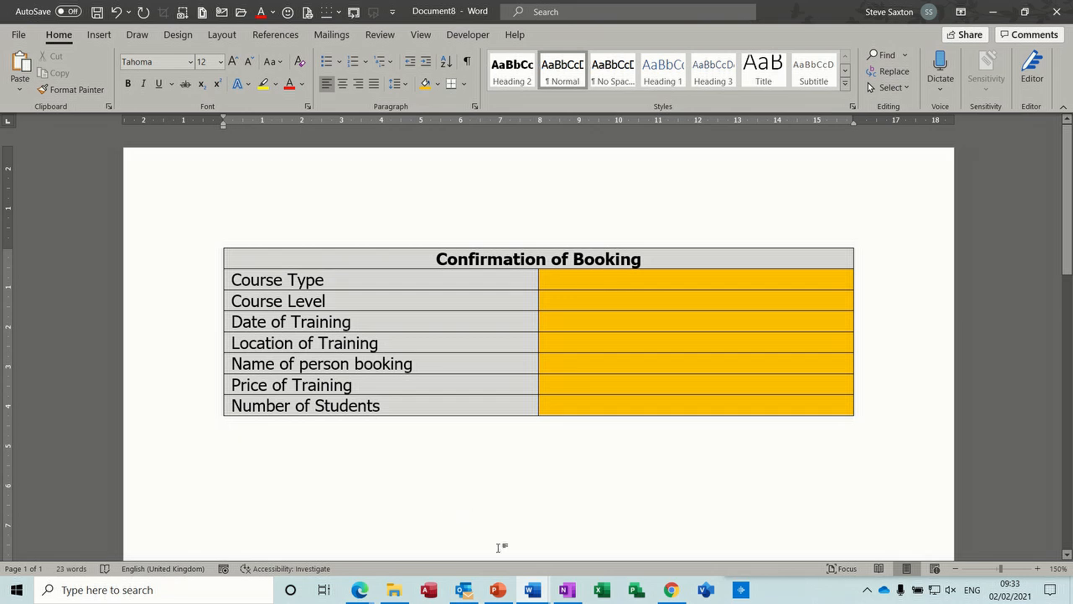
Copy all the confirmation text below the table in Document6 and paste it under the table in Document8.
{"action": "mouse_move", "coordinate": [532, 593]}
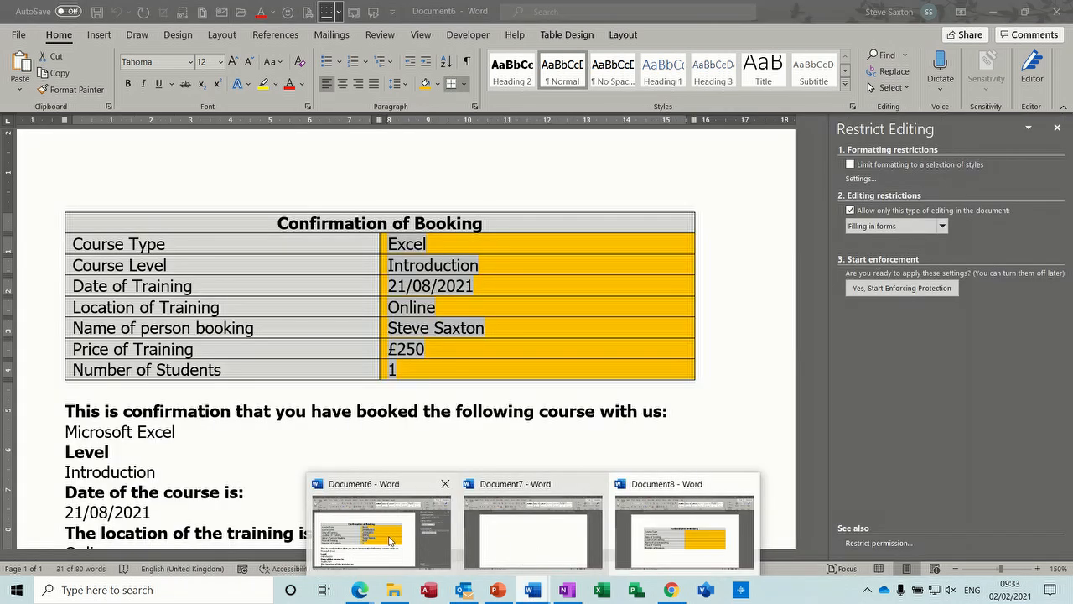
{"action": "left_click", "coordinate": [389, 540]}
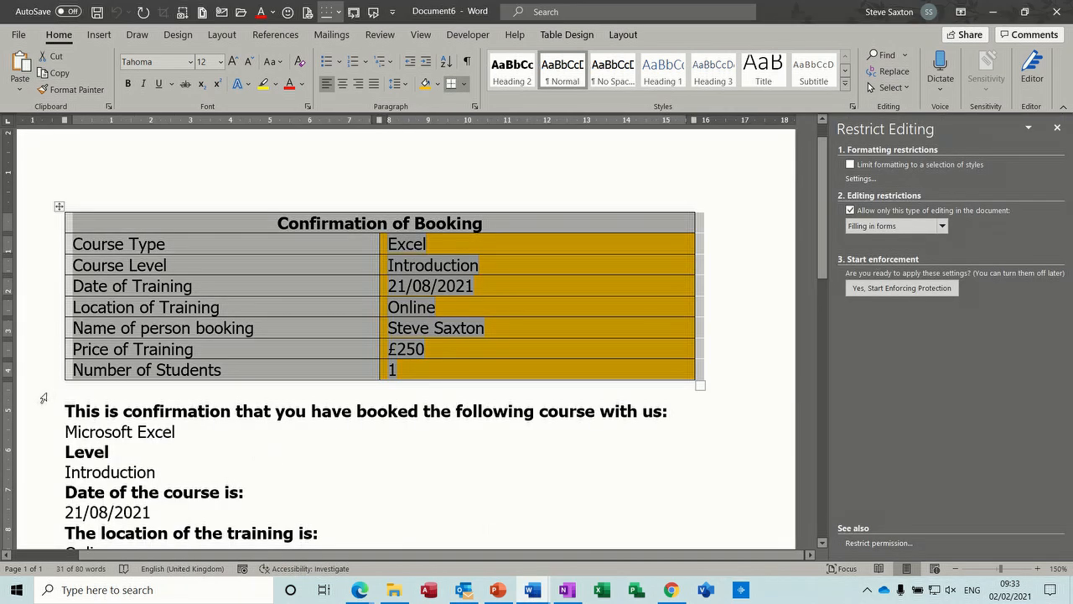
{"action": "left_click_drag", "start_coordinate": [44, 411], "coordinate": [72, 499]}
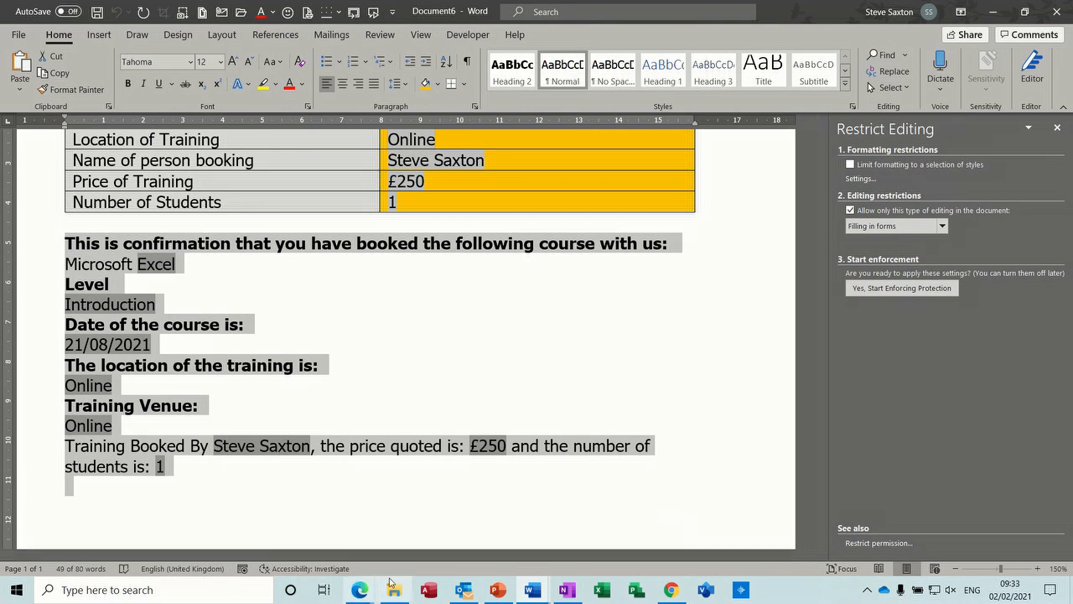
{"action": "left_click", "coordinate": [533, 590]}
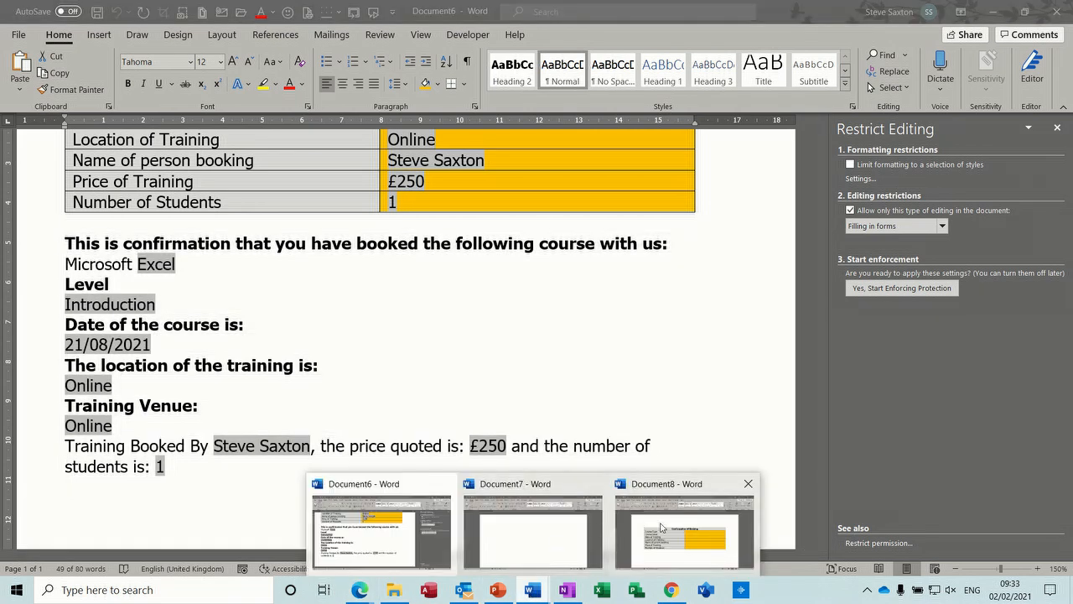
{"action": "left_click", "coordinate": [669, 534]}
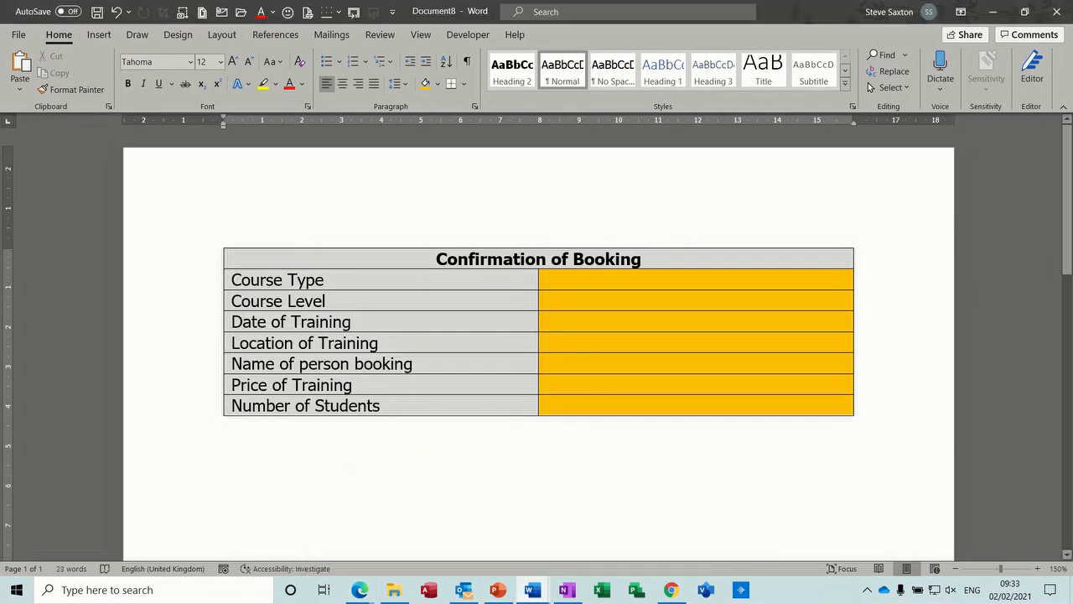
{"action": "key", "text": "ctrl+v"}
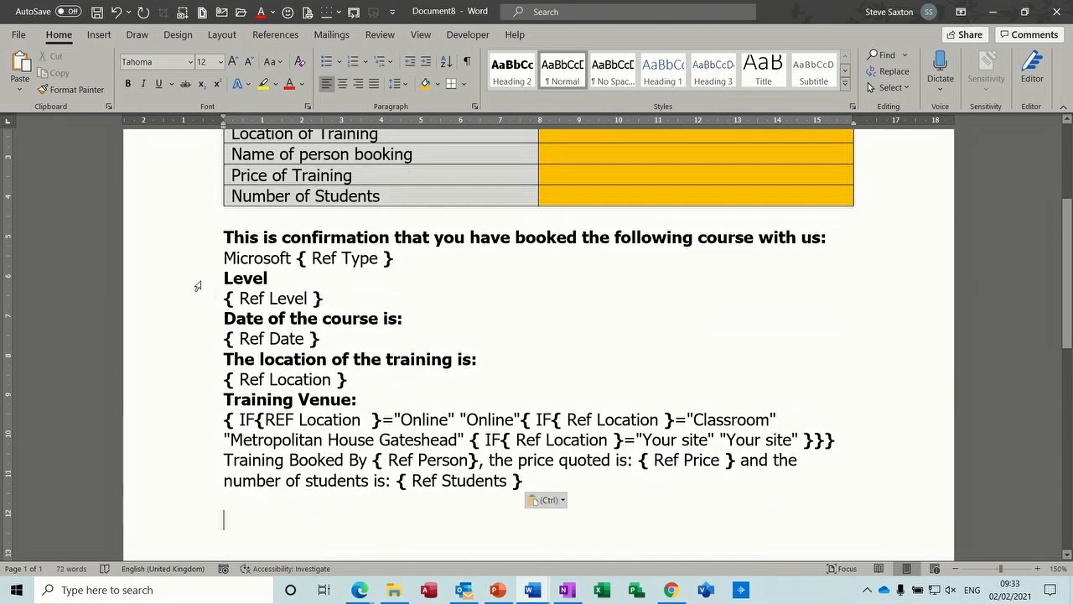
Delete the reference fields under each confirmation heading, plus the nested IF field and booking sentence below Training Venue.
{"action": "left_click_drag", "start_coordinate": [298, 262], "coordinate": [378, 270]}
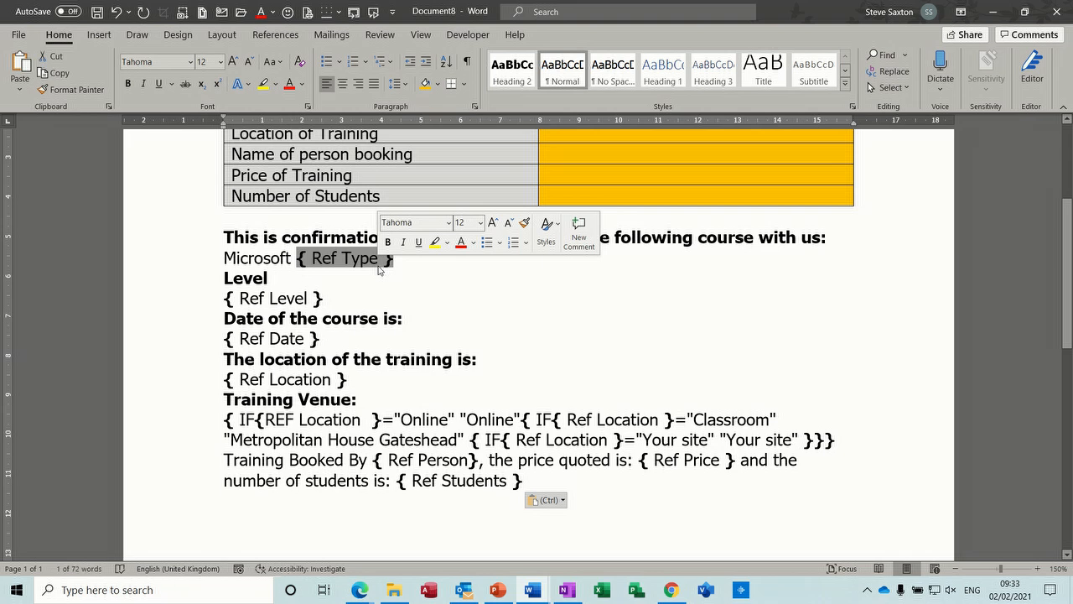
{"action": "key", "text": "Delete"}
{"action": "left_click_drag", "start_coordinate": [225, 298], "coordinate": [299, 293]}
{"action": "key", "text": "Delete"}
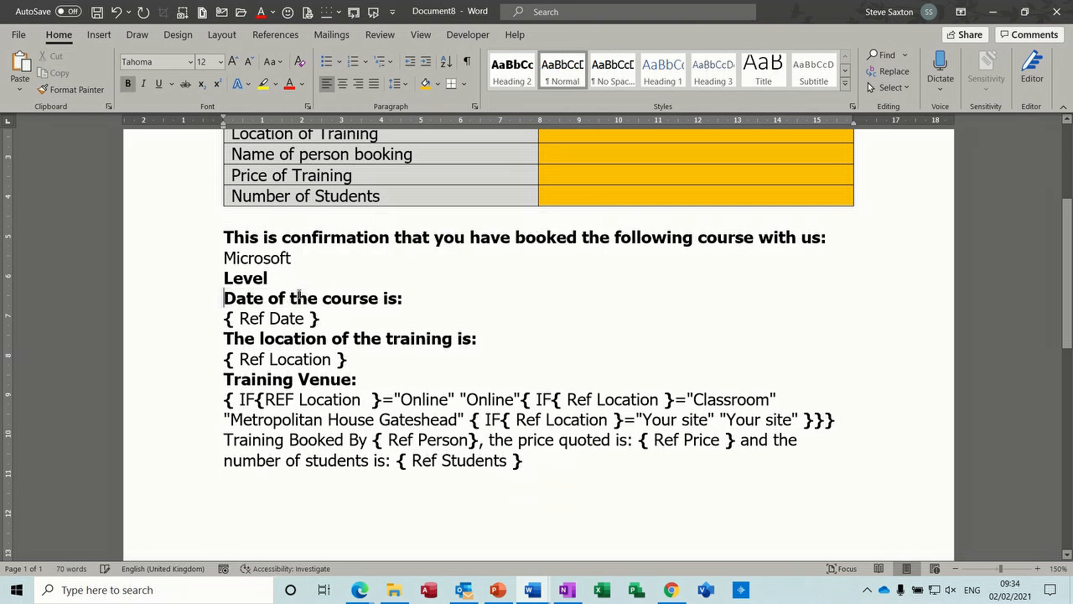
{"action": "left_click_drag", "start_coordinate": [220, 318], "coordinate": [299, 317]}
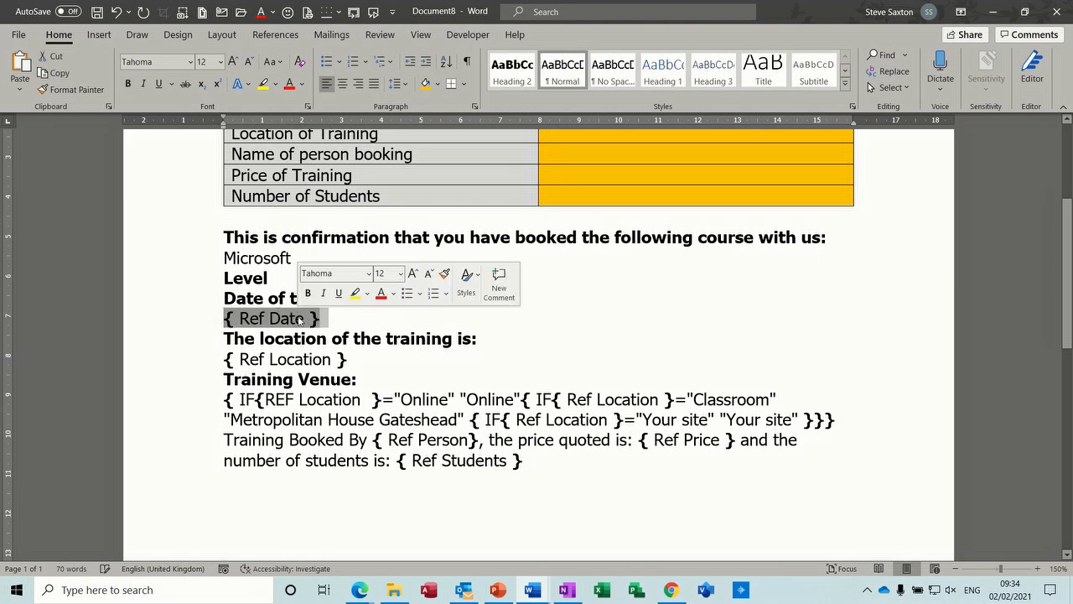
{"action": "key", "text": "Delete"}
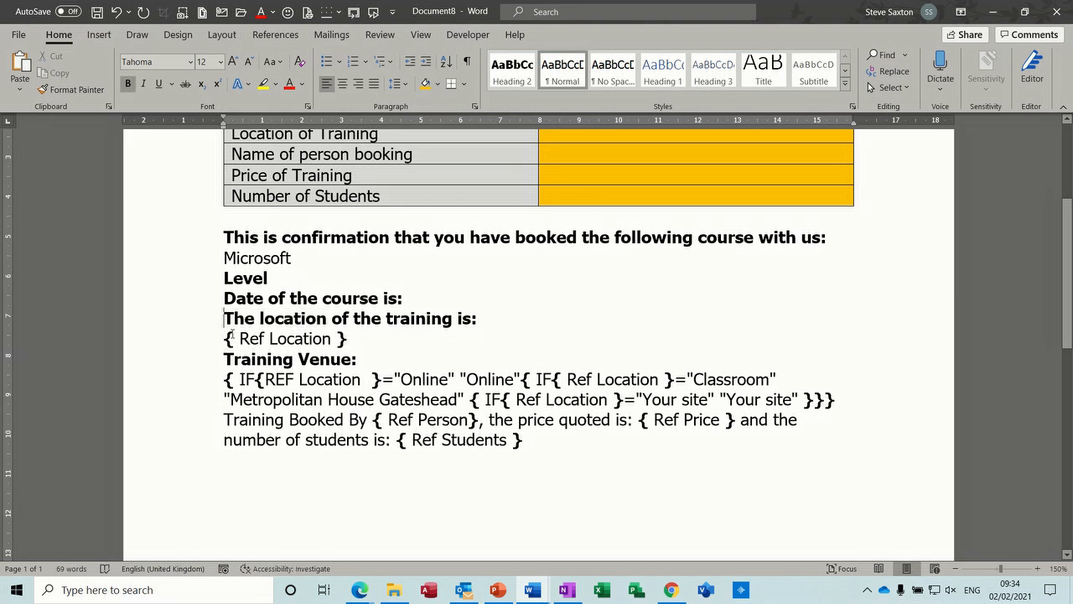
{"action": "left_click_drag", "start_coordinate": [232, 336], "coordinate": [315, 337]}
{"action": "key", "text": "Delete"}
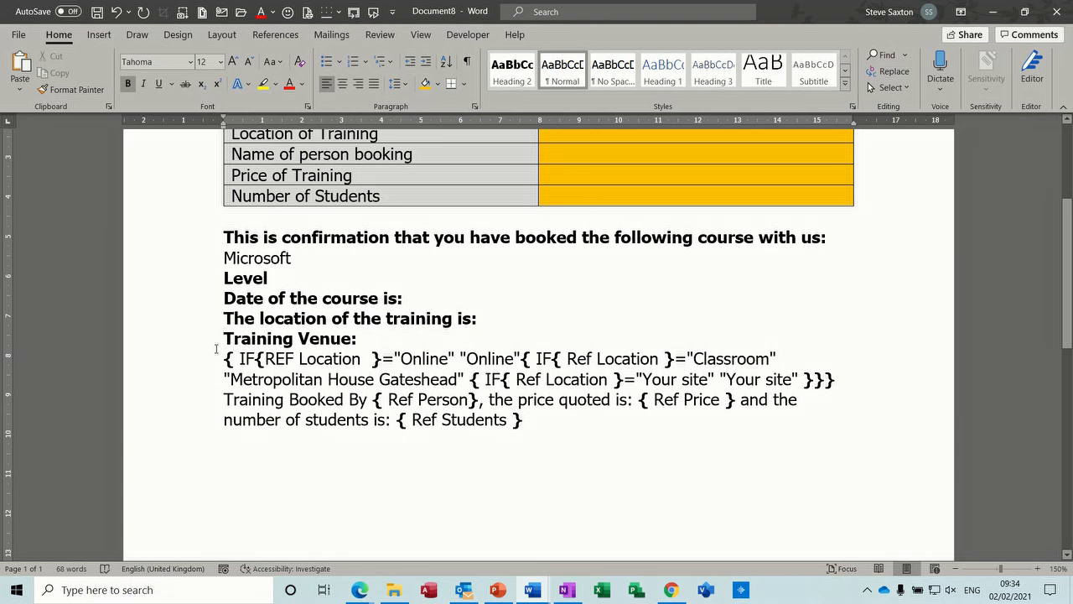
{"action": "left_click_drag", "start_coordinate": [217, 359], "coordinate": [223, 436]}
{"action": "key", "text": "Delete"}
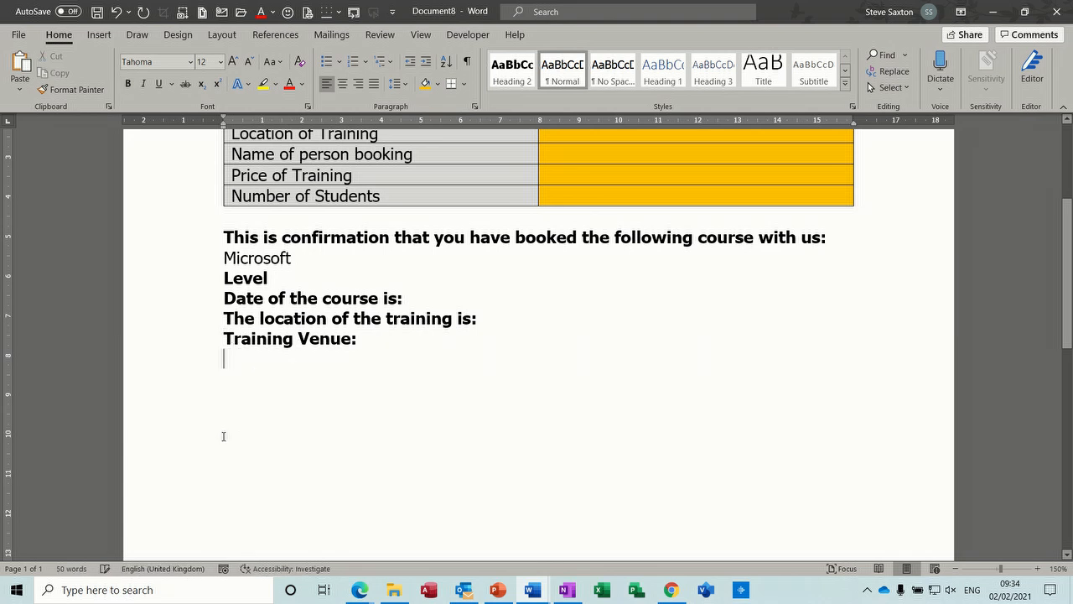
Add a blank line below Microsoft, Level, Date of the course and The location of the training in the confirmation text.
{"action": "left_click", "coordinate": [285, 279]}
{"action": "left_click", "coordinate": [223, 258]}
{"action": "left_click", "coordinate": [247, 259]}
{"action": "left_click", "coordinate": [316, 260]}
{"action": "key", "text": "Return"}
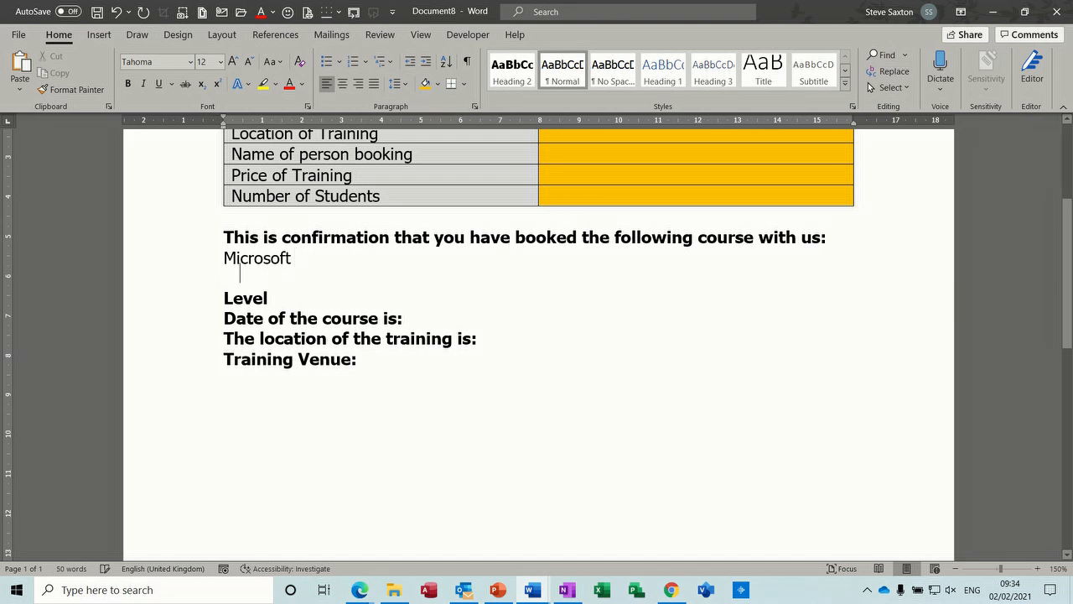
{"action": "left_click", "coordinate": [278, 300]}
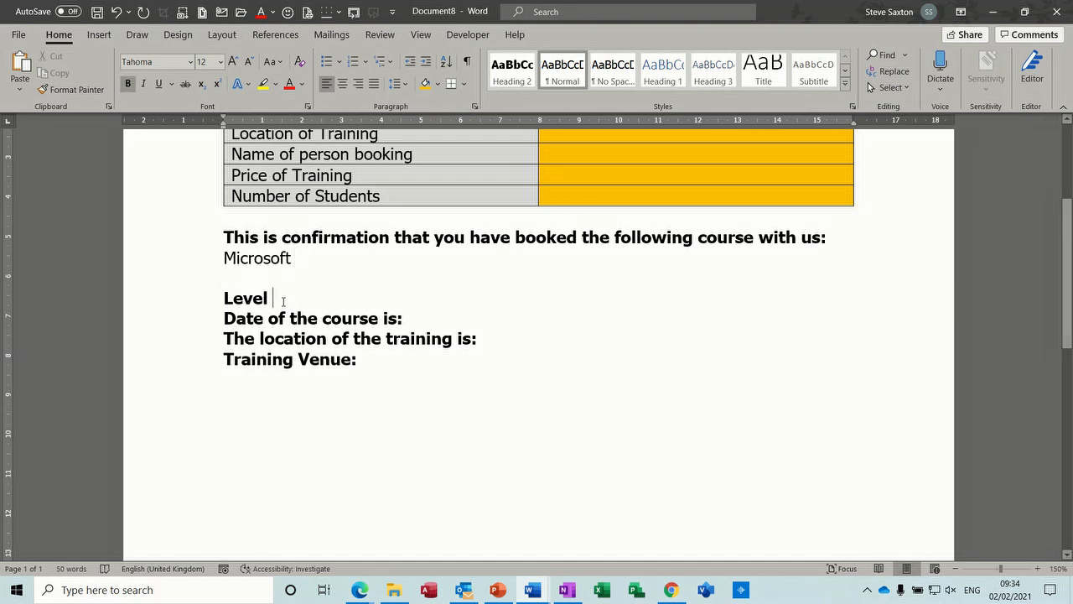
{"action": "key", "text": "Return"}
{"action": "left_click", "coordinate": [417, 341]}
{"action": "key", "text": "Return"}
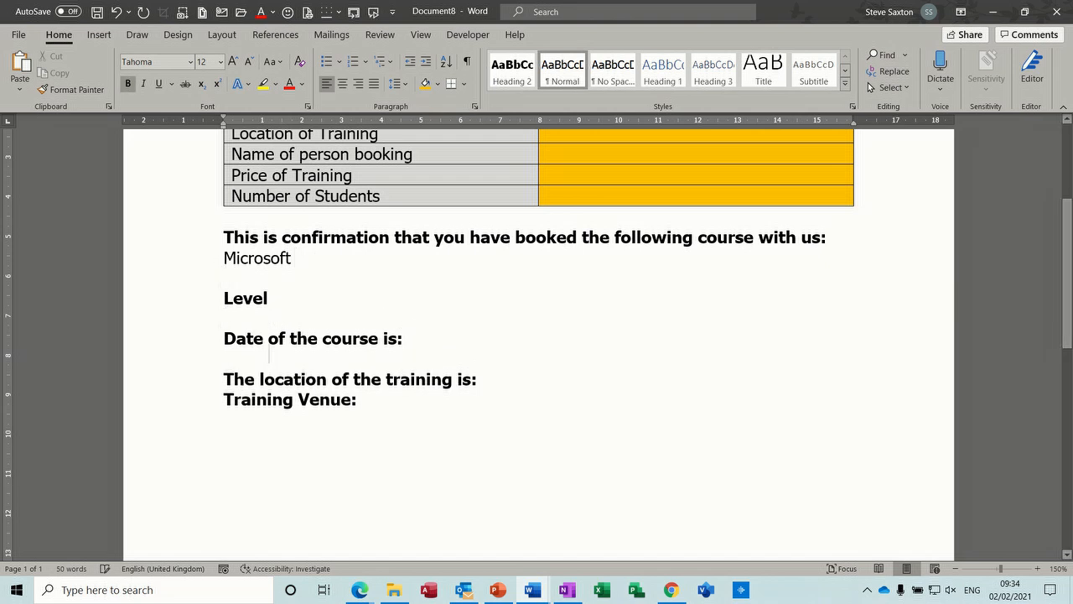
{"action": "left_click", "coordinate": [501, 379]}
{"action": "key", "text": "Return"}
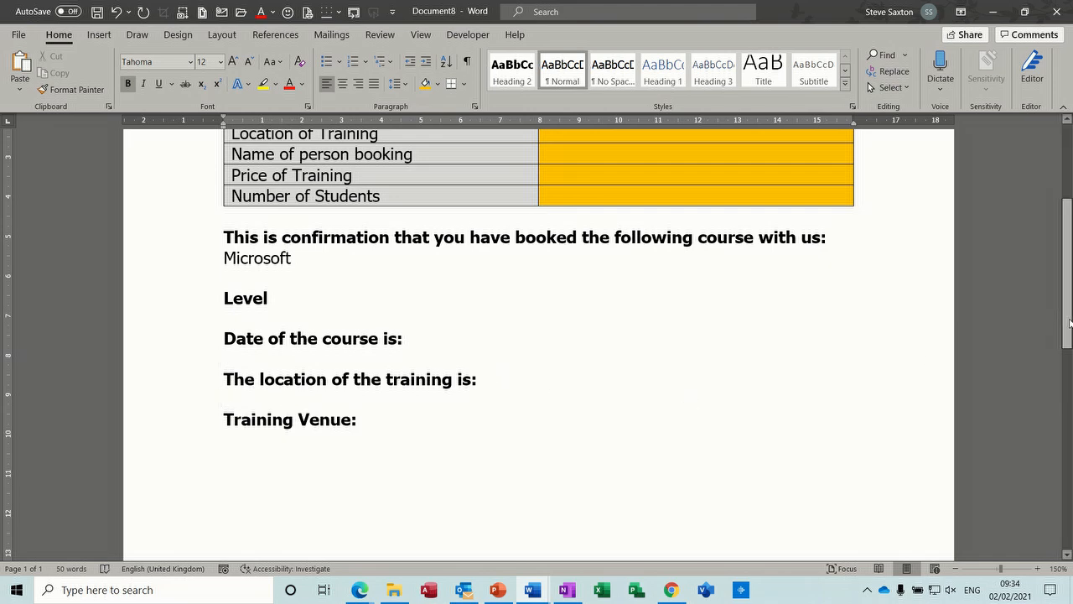
Insert a legacy drop-down form field in the Course Type answer cell and switch off the field code display.
{"action": "scroll", "coordinate": [624, 289], "scroll_direction": "up", "scroll_amount": 5}
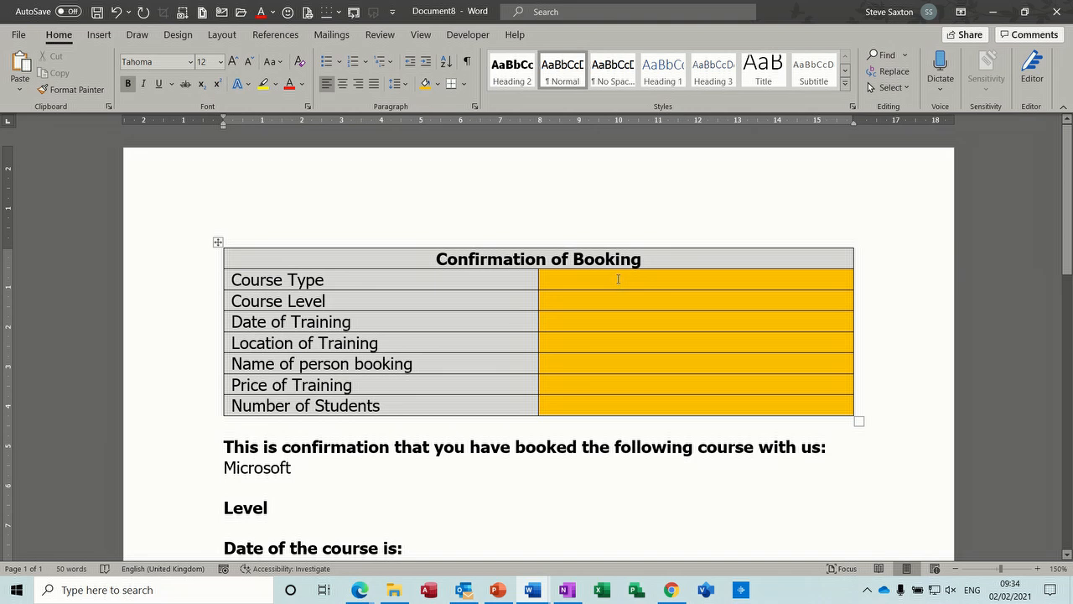
{"action": "left_click", "coordinate": [618, 279]}
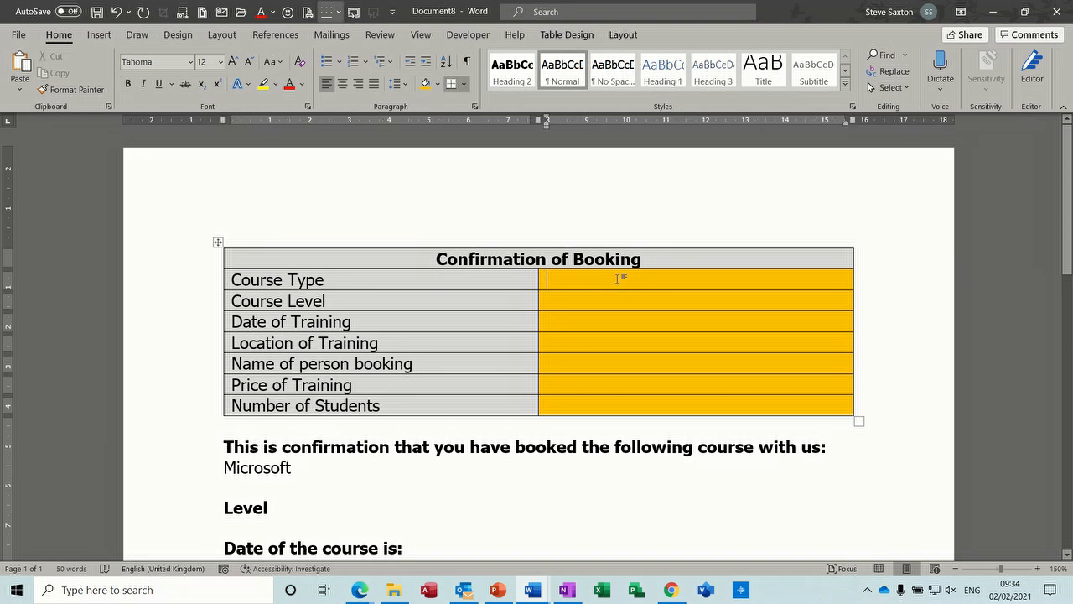
{"action": "left_click", "coordinate": [466, 35]}
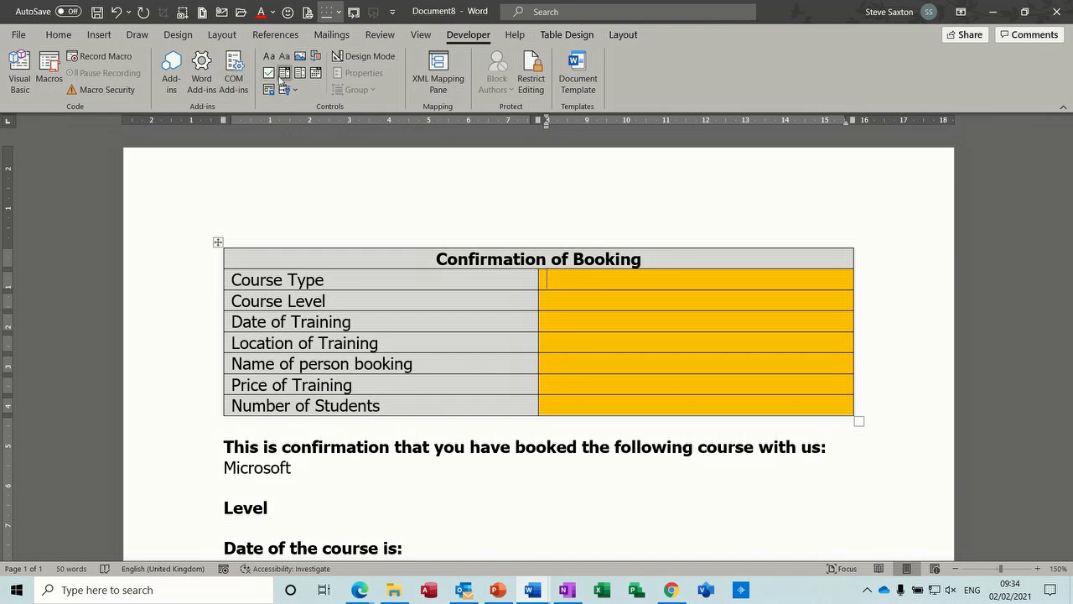
{"action": "left_click", "coordinate": [295, 90]}
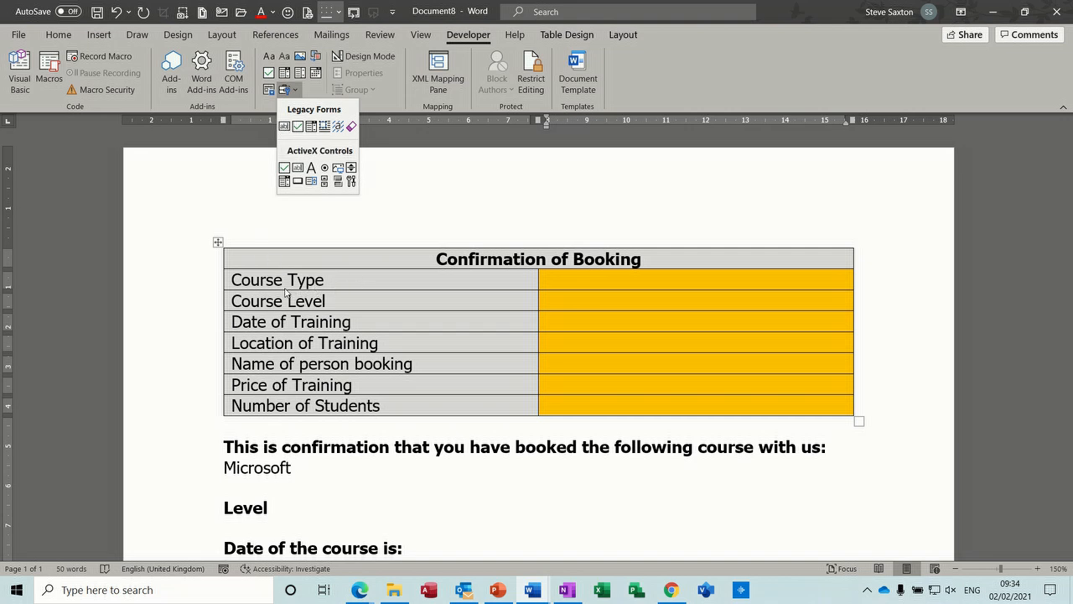
{"action": "left_click", "coordinate": [310, 126]}
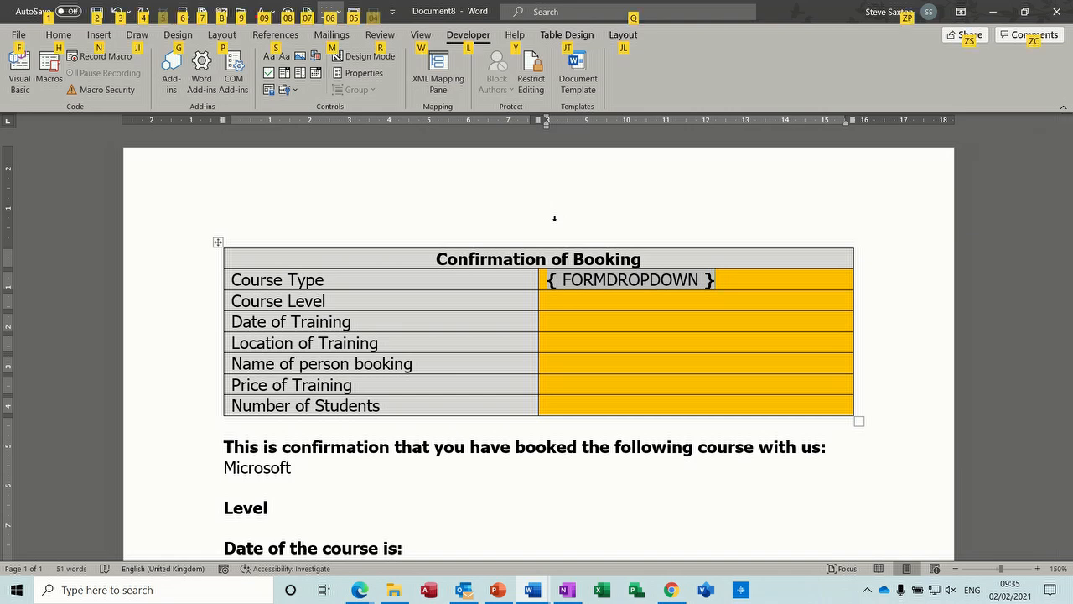
{"action": "key", "text": "alt+F9"}
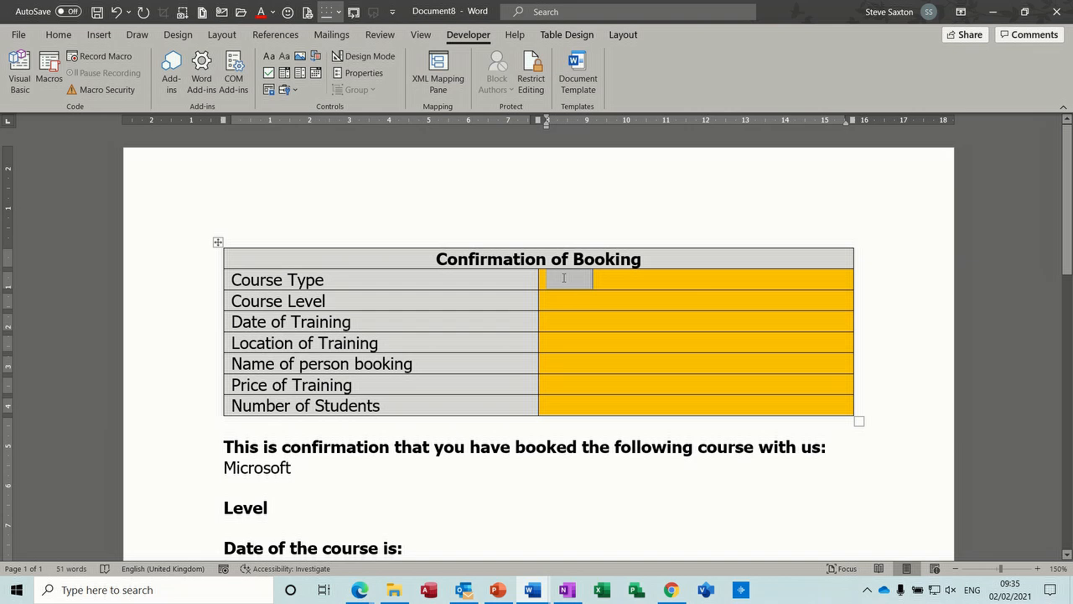
Add Excel, Access and Word as items in the Course Type drop-down field's list.
{"action": "double_click", "coordinate": [566, 278]}
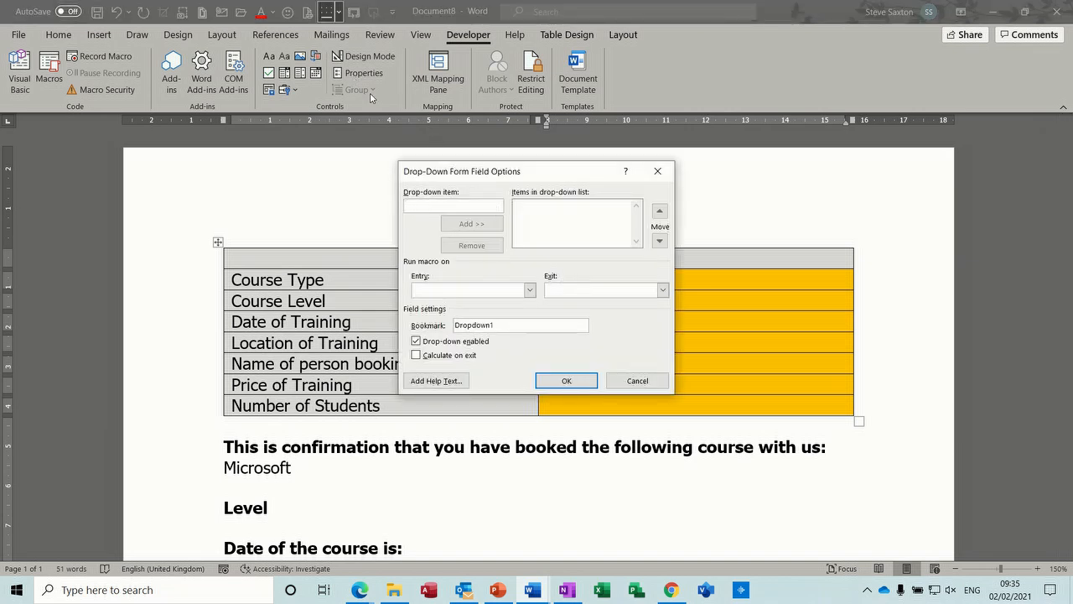
{"action": "type", "text": "Excel"}
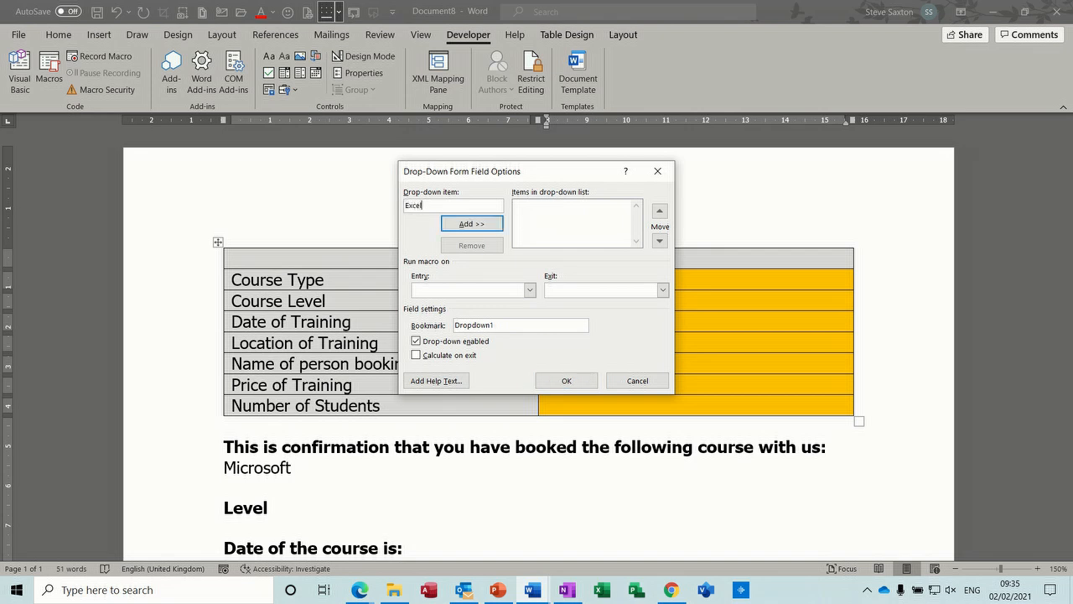
{"action": "key", "text": "Return"}
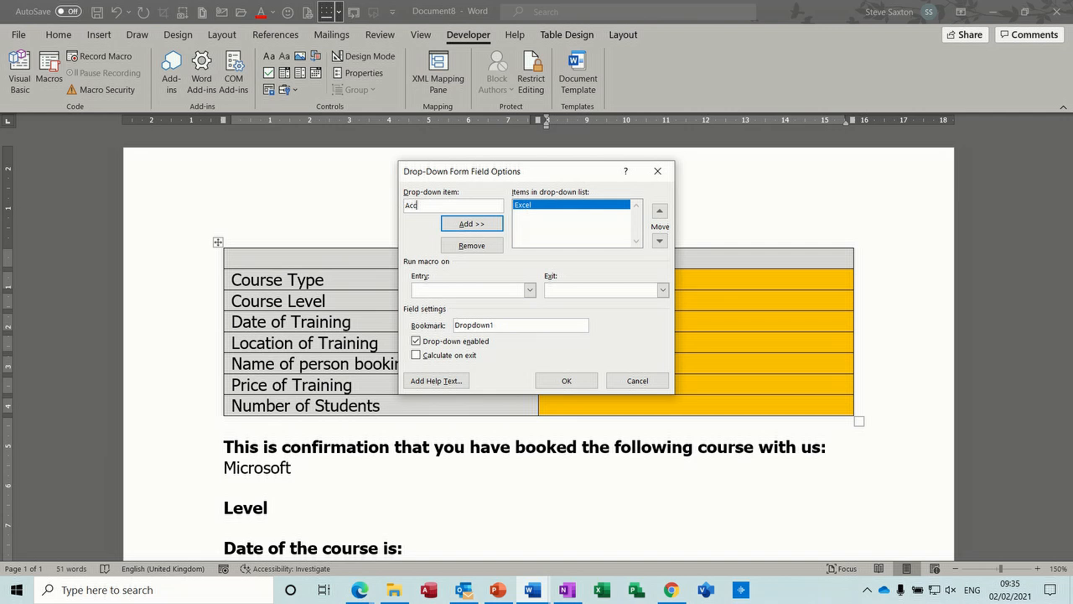
{"action": "key", "text": "Return"}
{"action": "type", "text": "Word"}
{"action": "key", "text": "Return"}
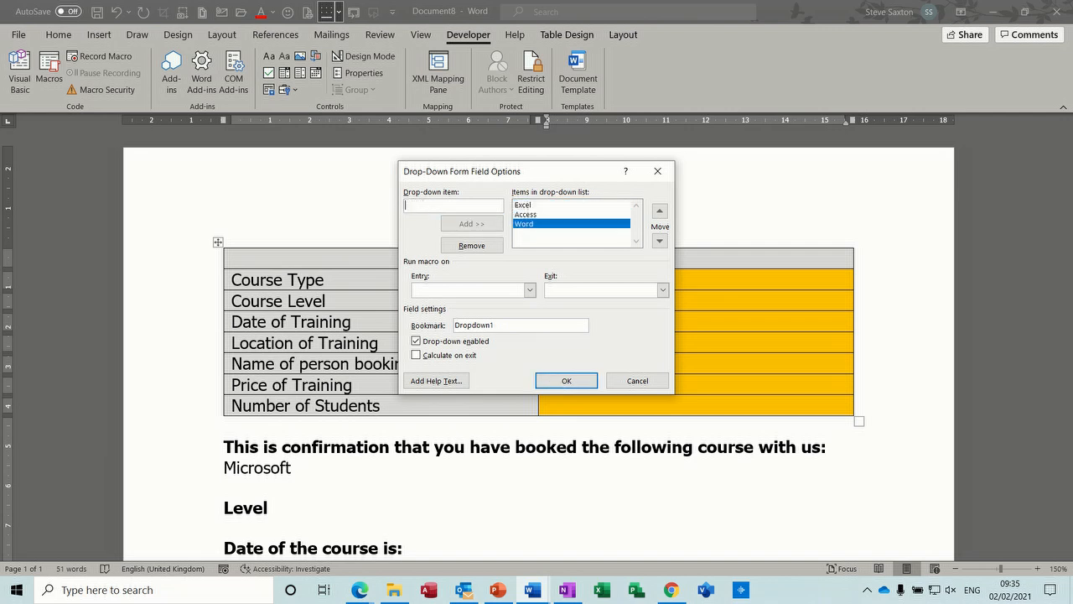
Set the Course Type field's bookmark to Type, enable Calculate on exit and apply the options.
{"action": "left_click_drag", "start_coordinate": [509, 324], "coordinate": [416, 319]}
{"action": "type", "text": "Type"}
{"action": "left_click", "coordinate": [416, 356]}
{"action": "left_click", "coordinate": [561, 379]}
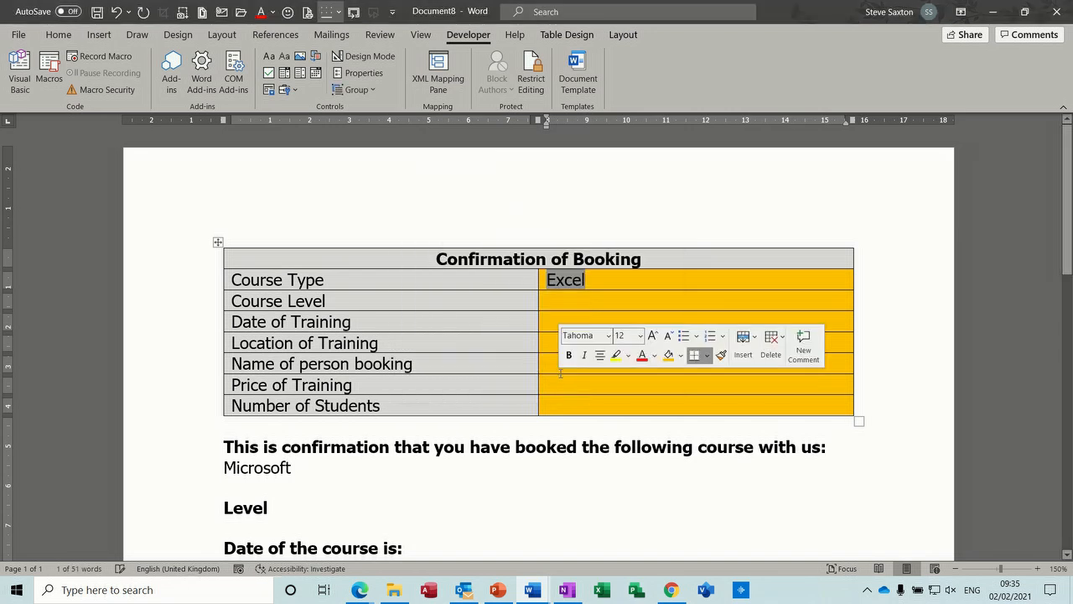
Insert a legacy drop-down form field in the Course Level answer cell.
{"action": "left_click", "coordinate": [549, 300]}
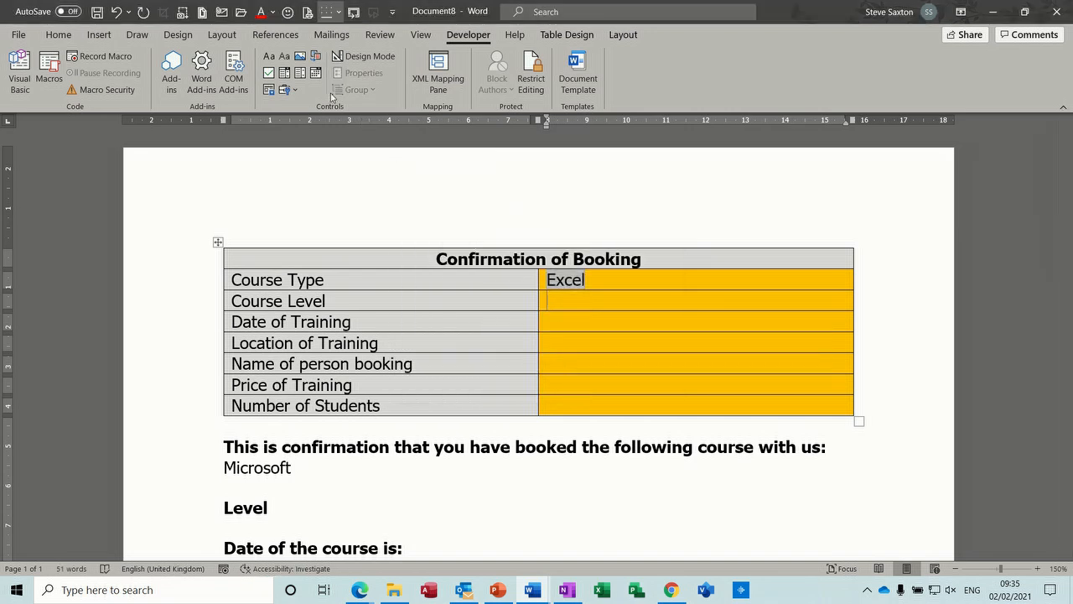
{"action": "left_click", "coordinate": [287, 89]}
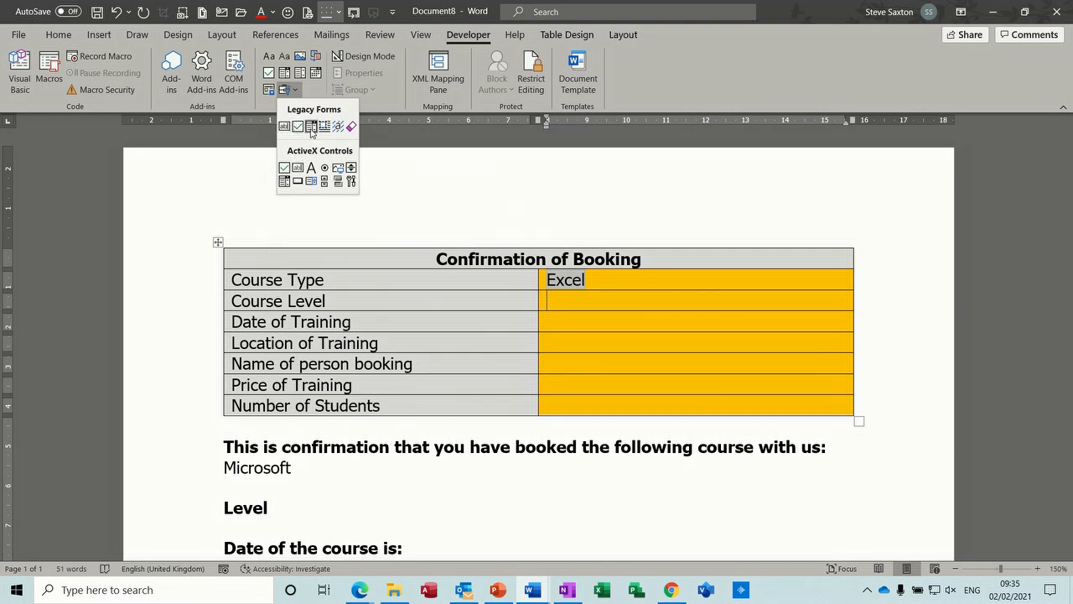
{"action": "left_click", "coordinate": [311, 127]}
Add Introduction, Intermediate, Advanced and Tailored as items in the Course Level drop-down field's list.
{"action": "double_click", "coordinate": [557, 301]}
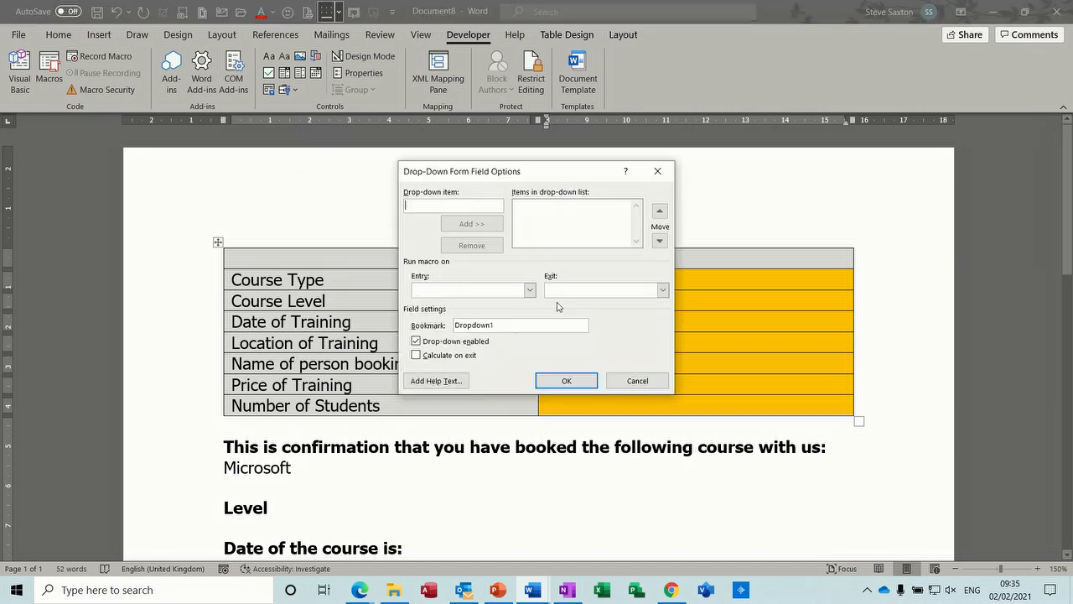
{"action": "type", "text": "Introduction"}
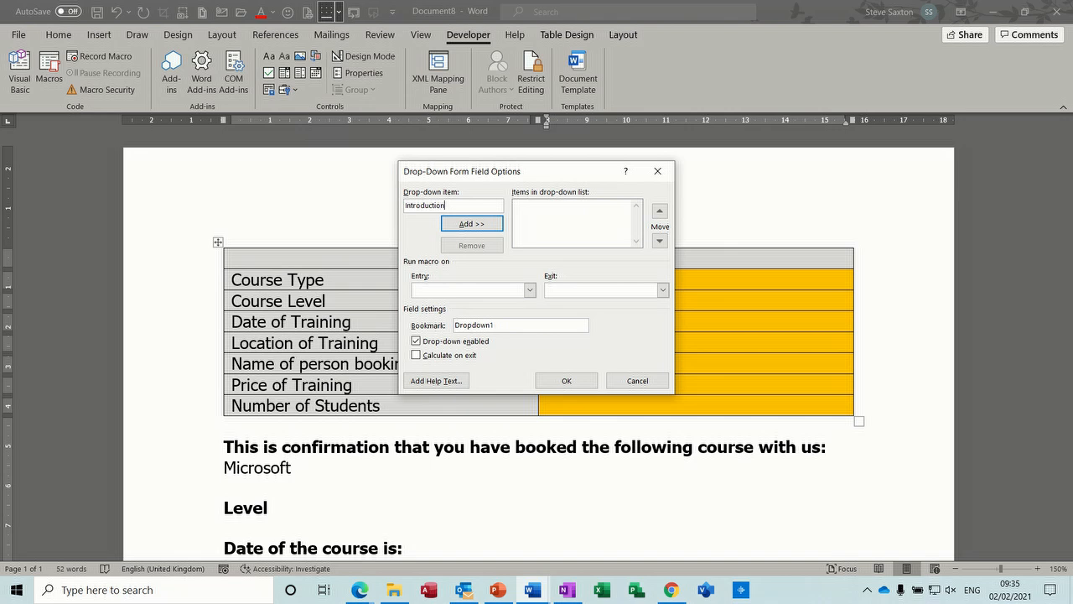
{"action": "key", "text": "Return"}
{"action": "type", "text": "Intermed"}
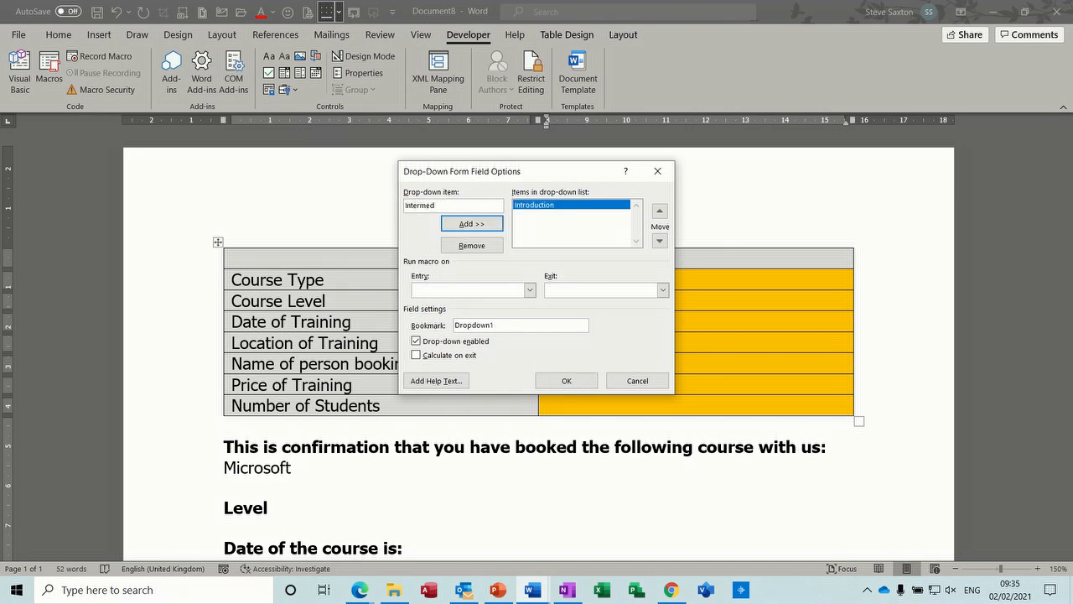
{"action": "key", "text": "Return"}
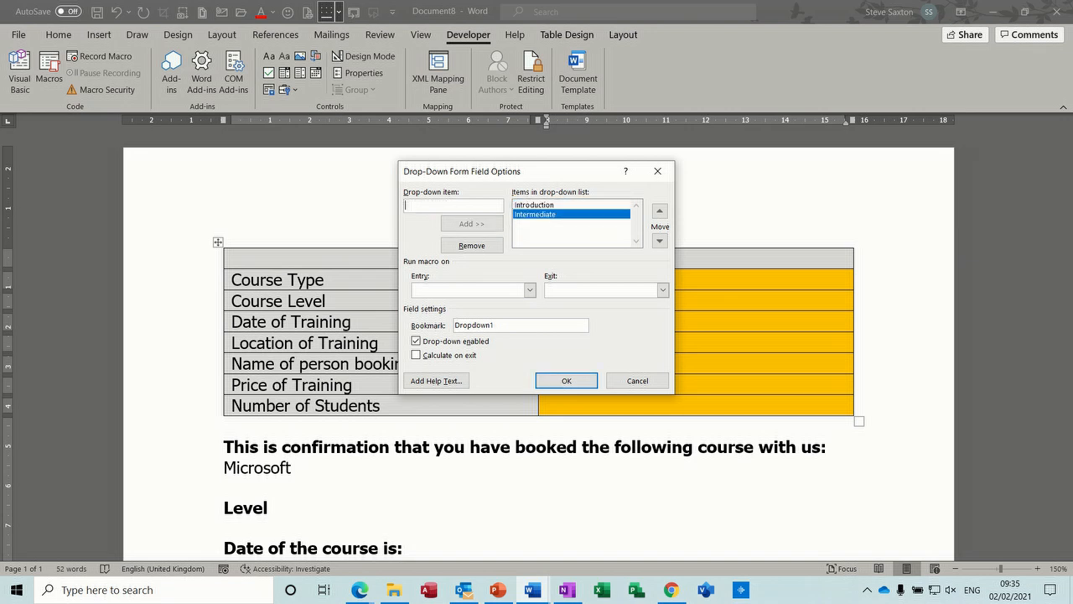
{"action": "type", "text": "Advan"}
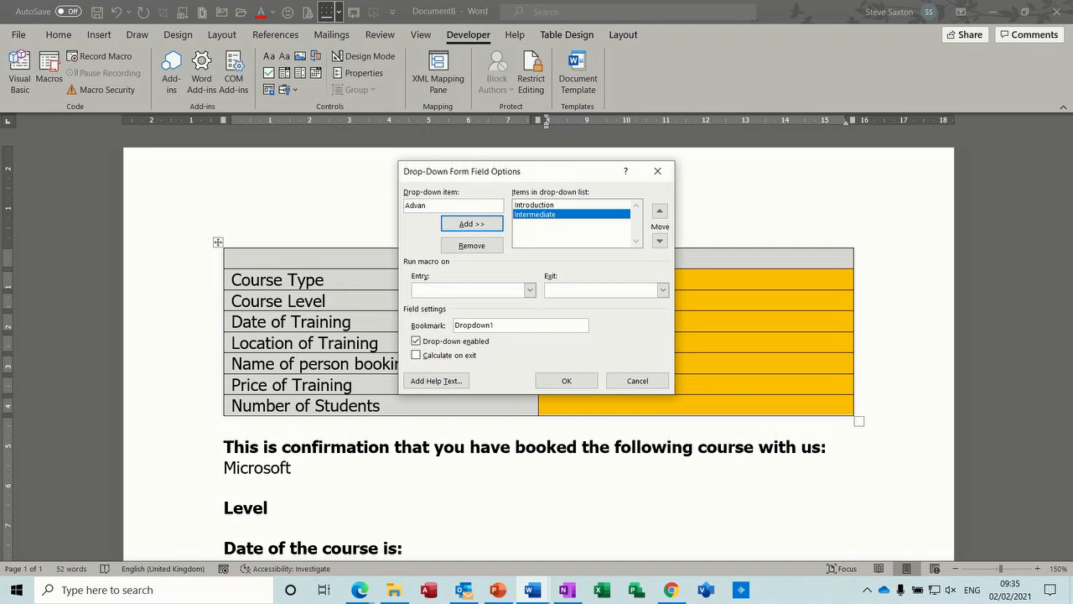
{"action": "type", "text": "ced"}
{"action": "key", "text": "Return"}
{"action": "type", "text": "Tai"}
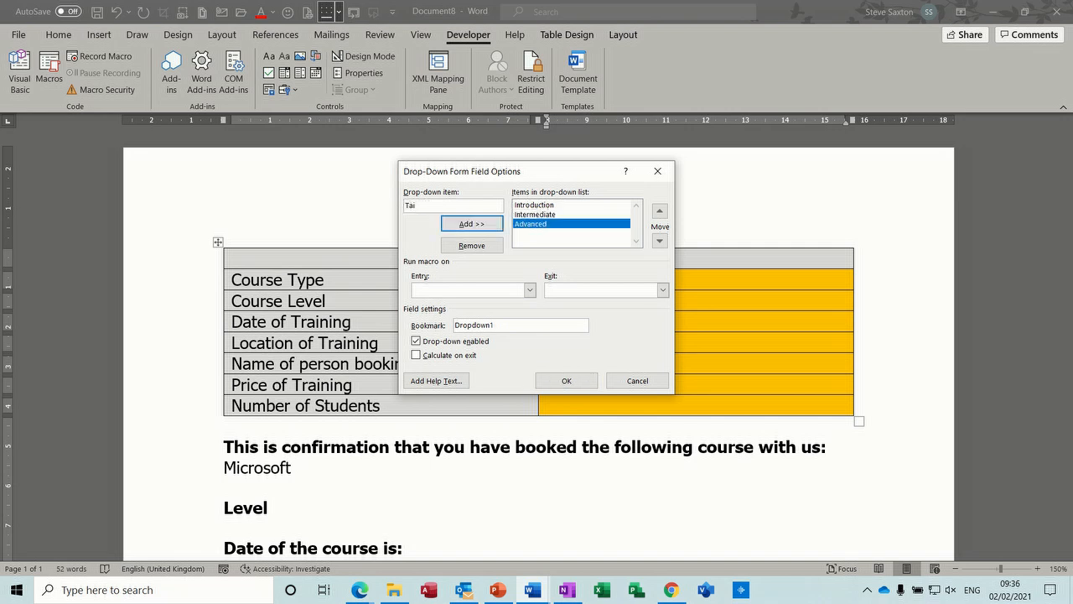
{"action": "type", "text": "lored"}
{"action": "key", "text": "Return"}
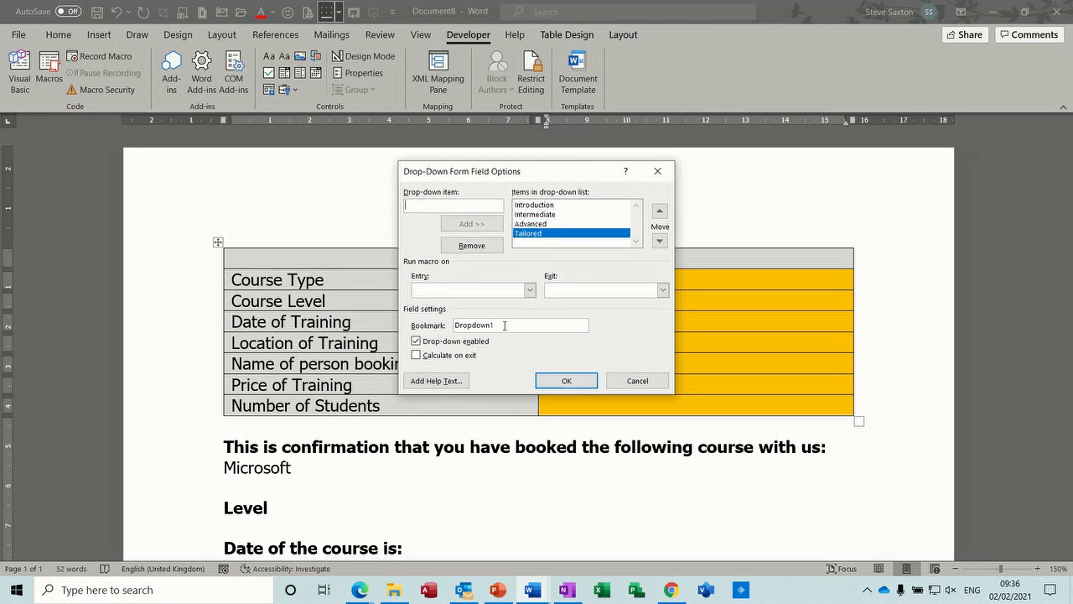
Set the Course Level field's bookmark to Level, enable Calculate on exit and apply the options.
{"action": "left_click_drag", "start_coordinate": [499, 325], "coordinate": [447, 327]}
{"action": "type", "text": "Le"}
{"action": "left_click", "coordinate": [416, 355]}
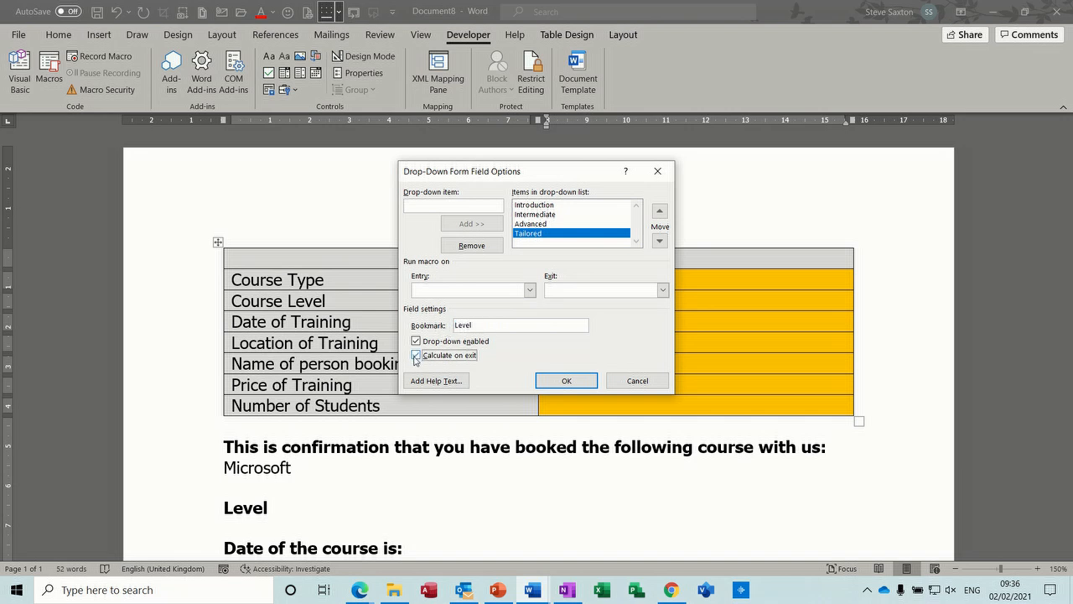
{"action": "left_click", "coordinate": [556, 383]}
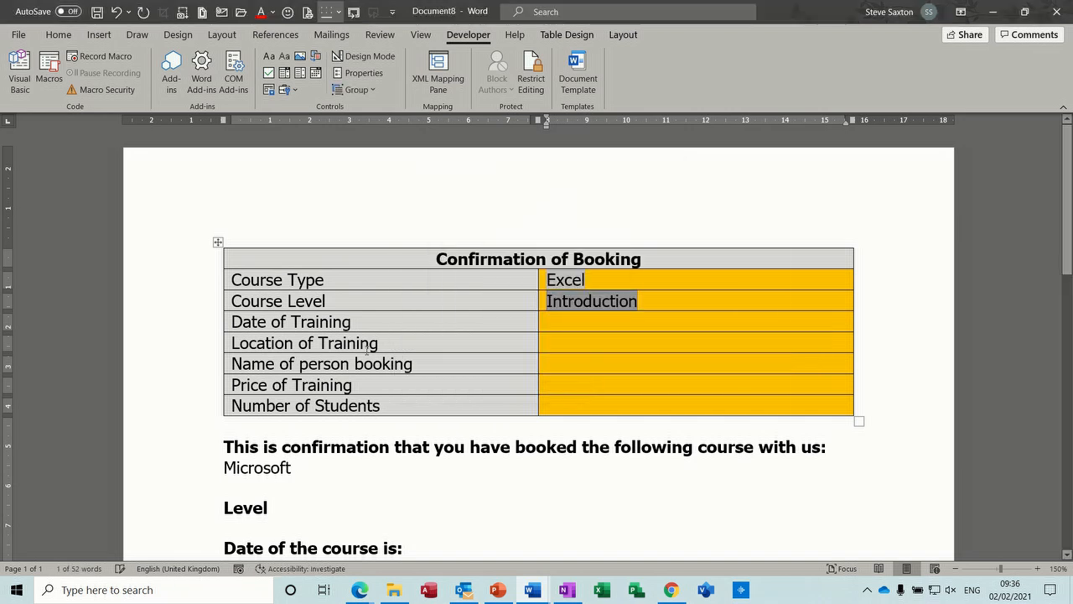
Insert a legacy text form field in the Date of Training answer cell.
{"action": "left_click", "coordinate": [557, 321]}
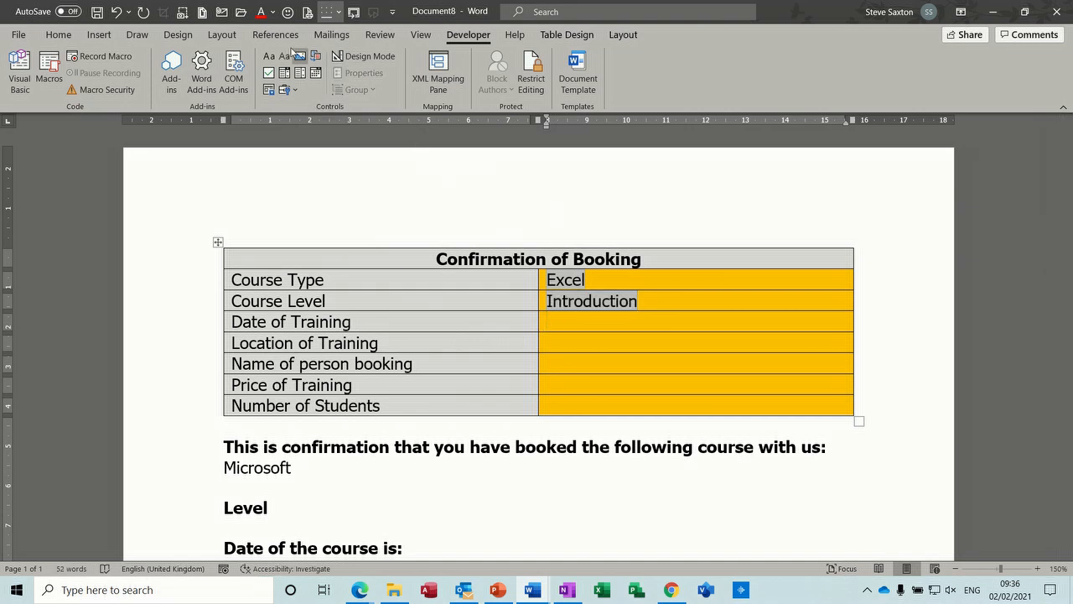
{"action": "left_click", "coordinate": [295, 90]}
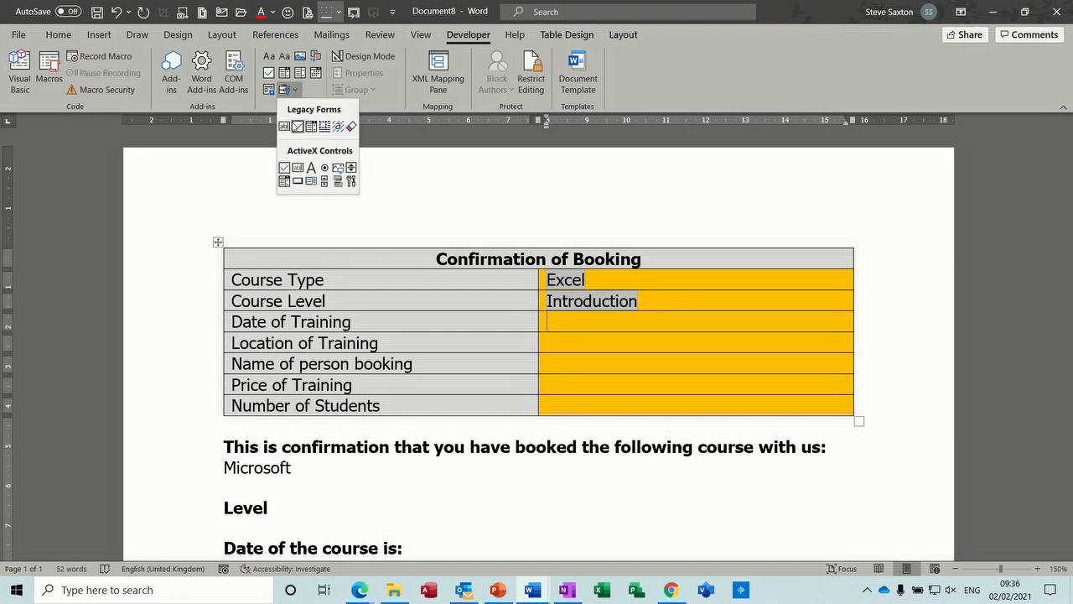
{"action": "left_click", "coordinate": [284, 127]}
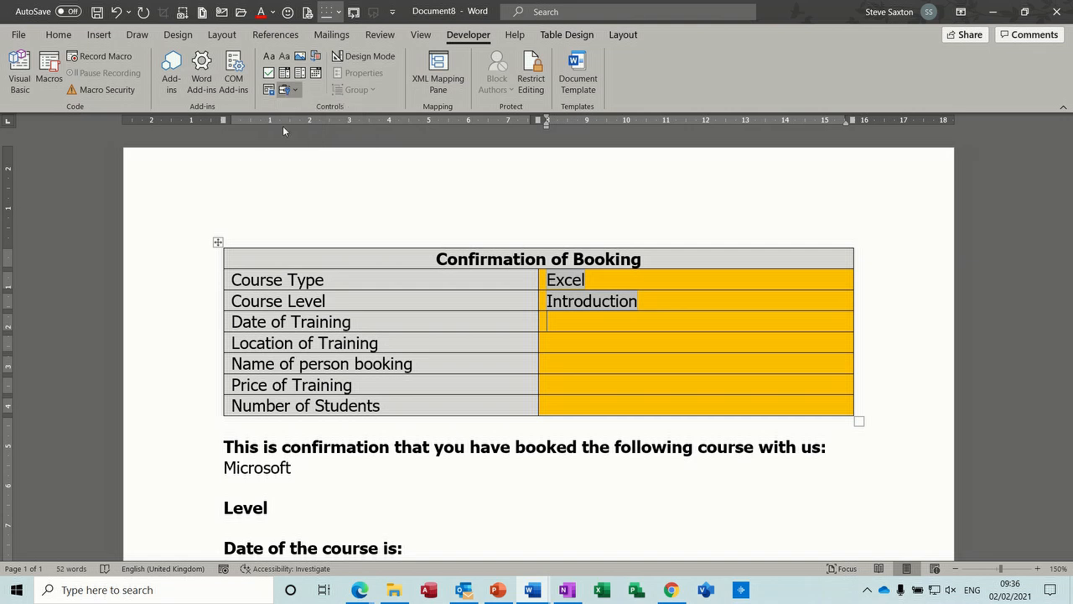
Set the Date of Training text field's type to Date with the dd/MM/yyyy date format.
{"action": "double_click", "coordinate": [559, 321]}
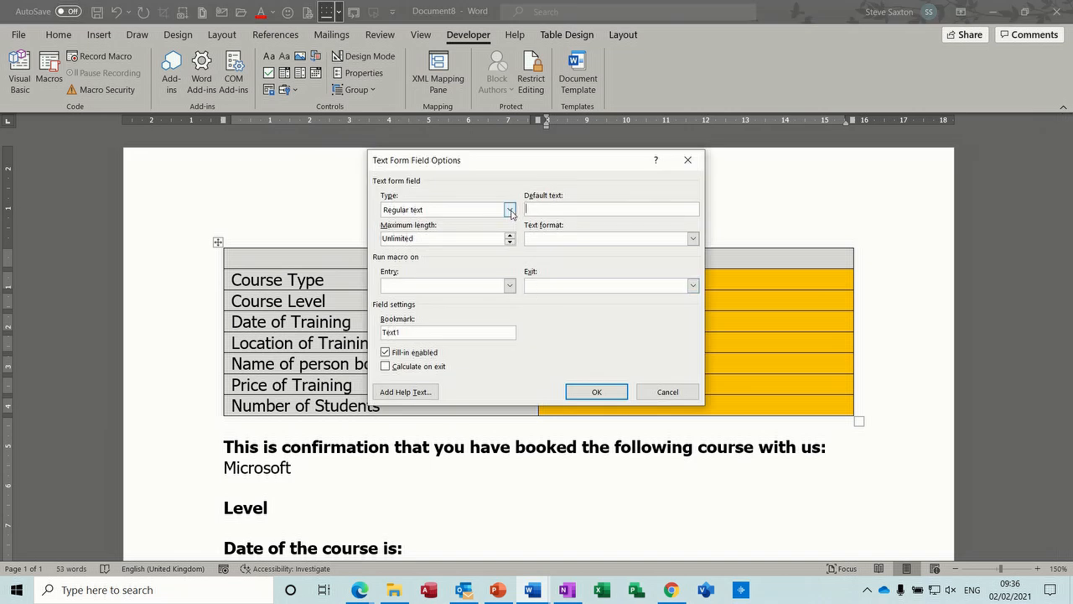
{"action": "left_click", "coordinate": [509, 210]}
{"action": "left_click", "coordinate": [462, 241]}
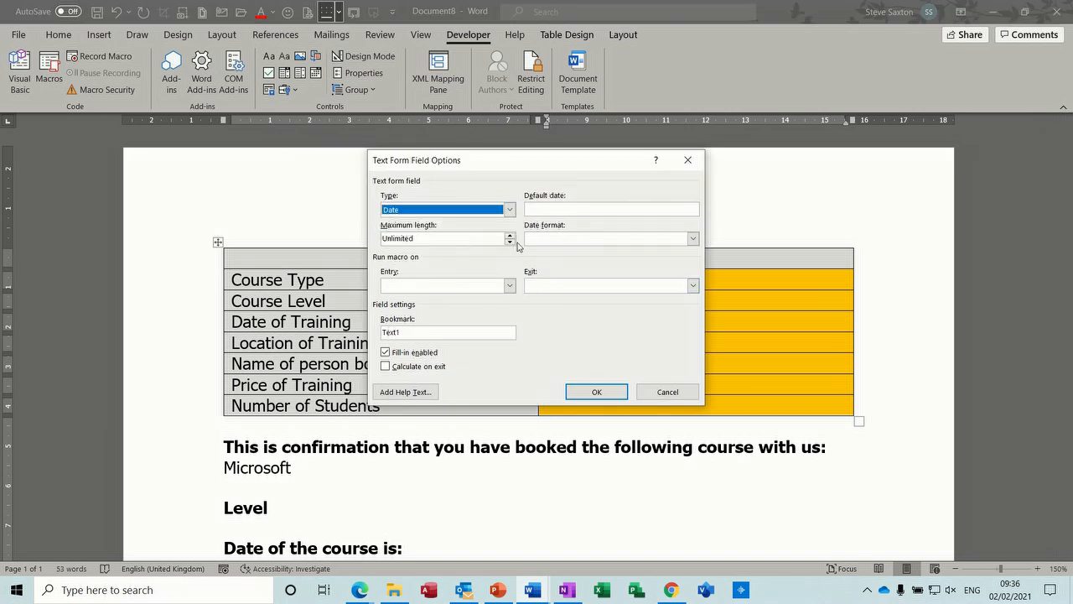
{"action": "left_click", "coordinate": [693, 238]}
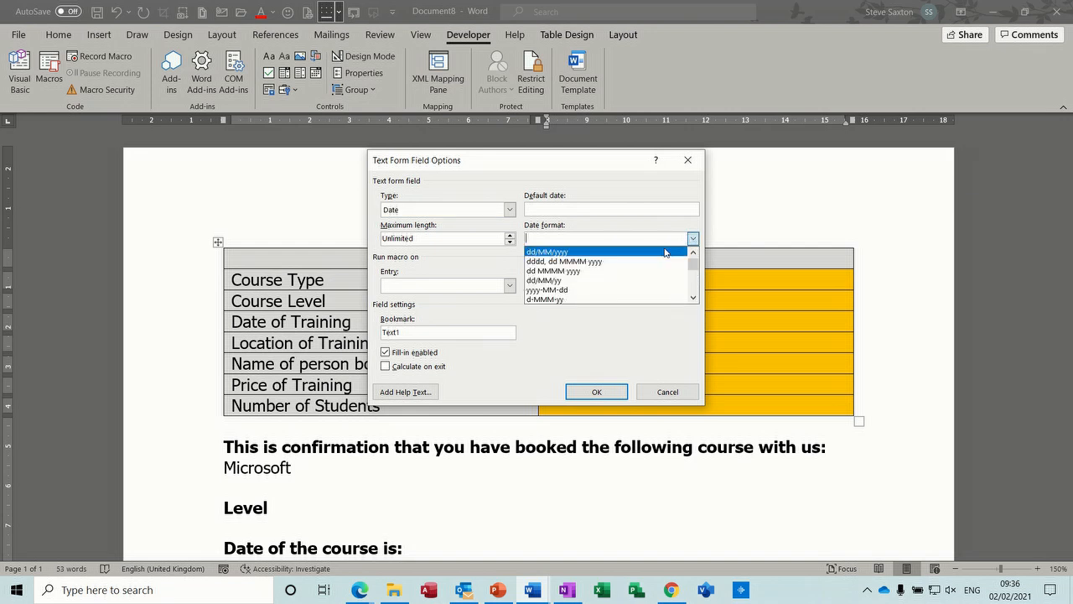
{"action": "left_click", "coordinate": [624, 252]}
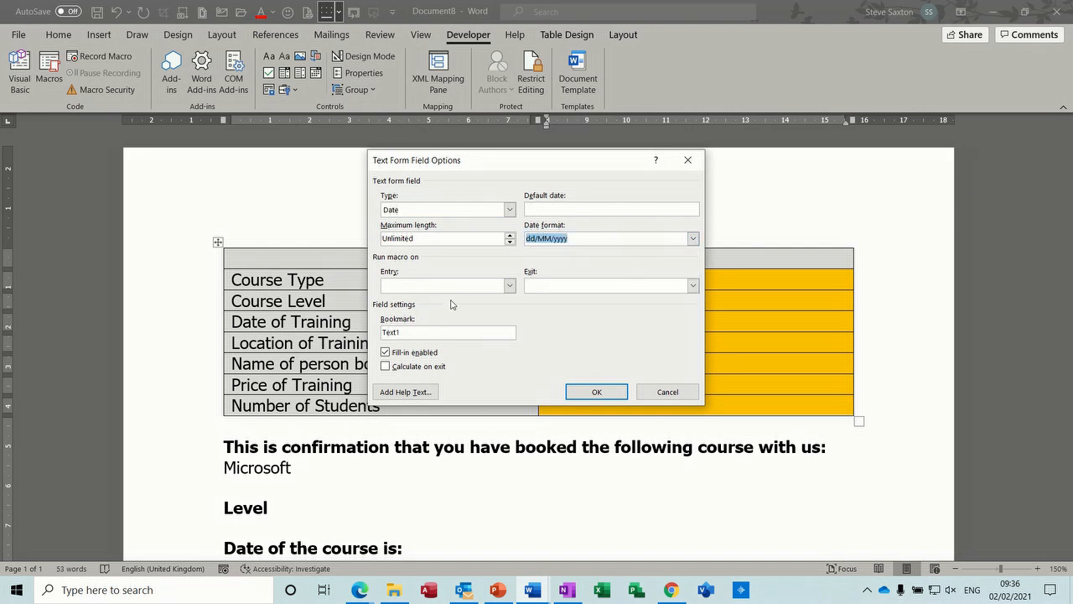
Rename the Date of Training field's bookmark after the date, enable Calculate on exit and apply the options.
{"action": "left_click_drag", "start_coordinate": [419, 332], "coordinate": [379, 335]}
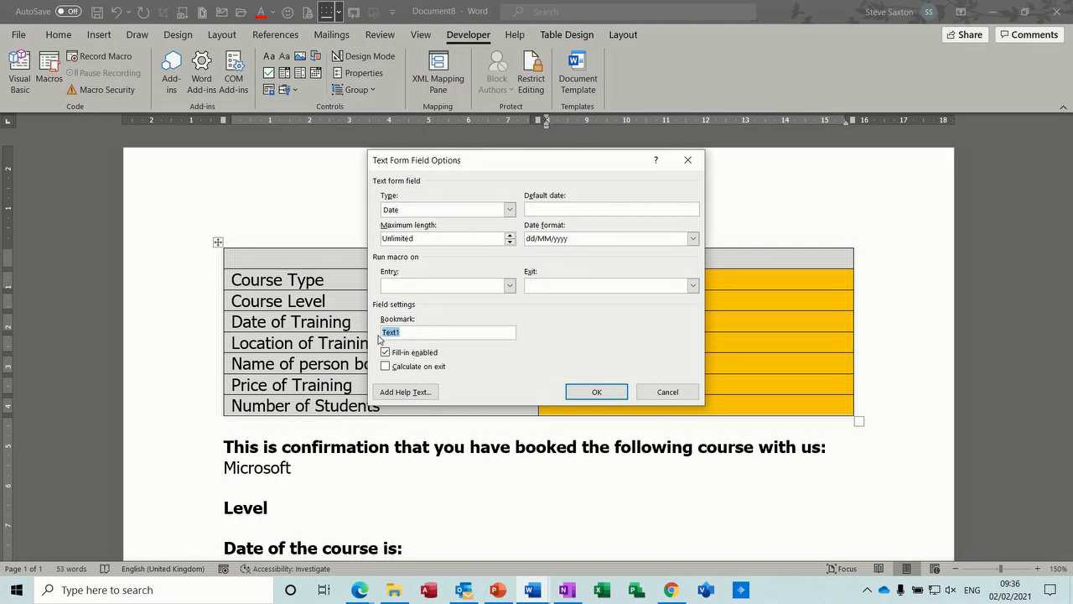
{"action": "type", "text": "Date"}
{"action": "left_click", "coordinate": [385, 365]}
{"action": "left_click", "coordinate": [594, 391]}
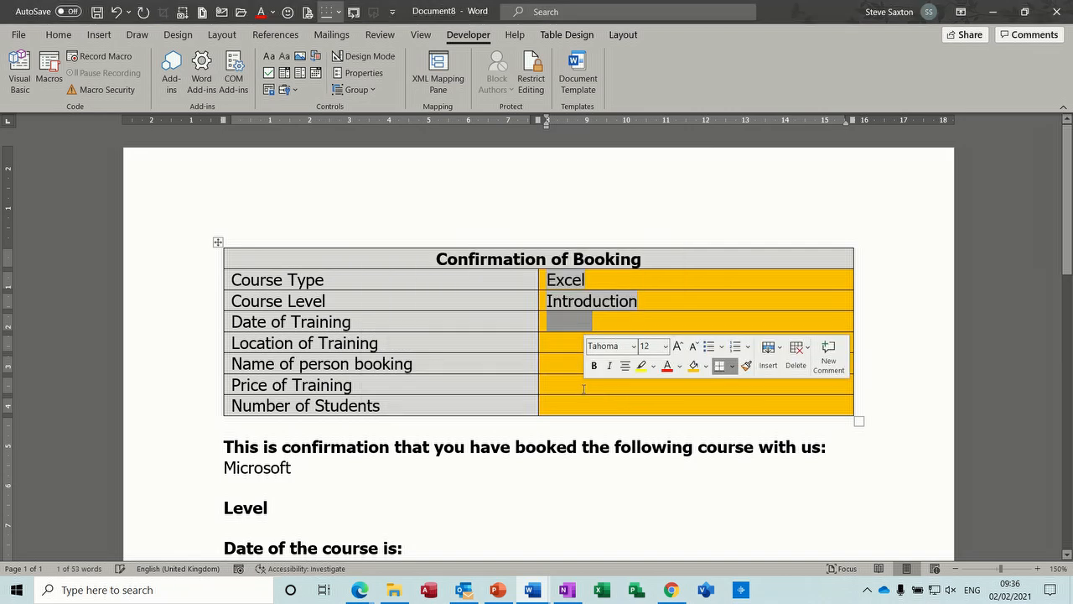
Insert a legacy drop-down form field in the Location of Training answer cell.
{"action": "left_click", "coordinate": [549, 346]}
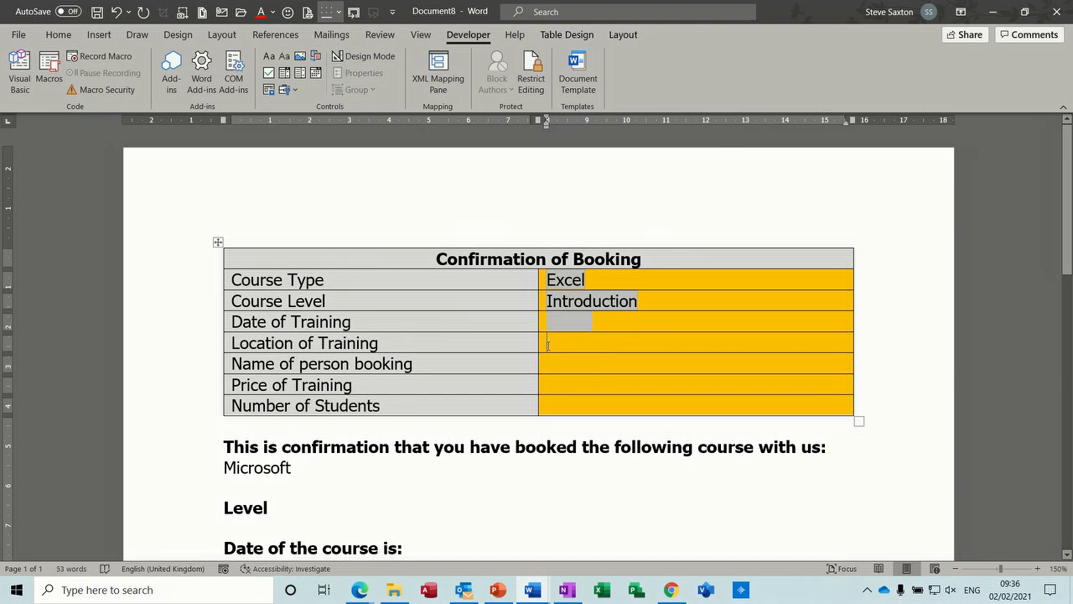
{"action": "left_click", "coordinate": [295, 90]}
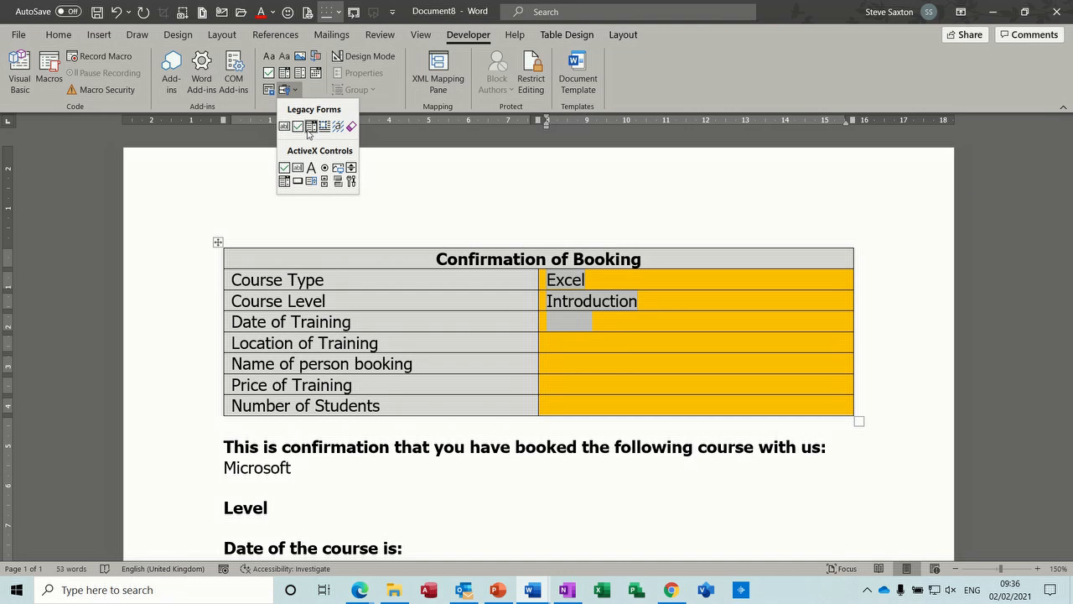
{"action": "left_click", "coordinate": [311, 125]}
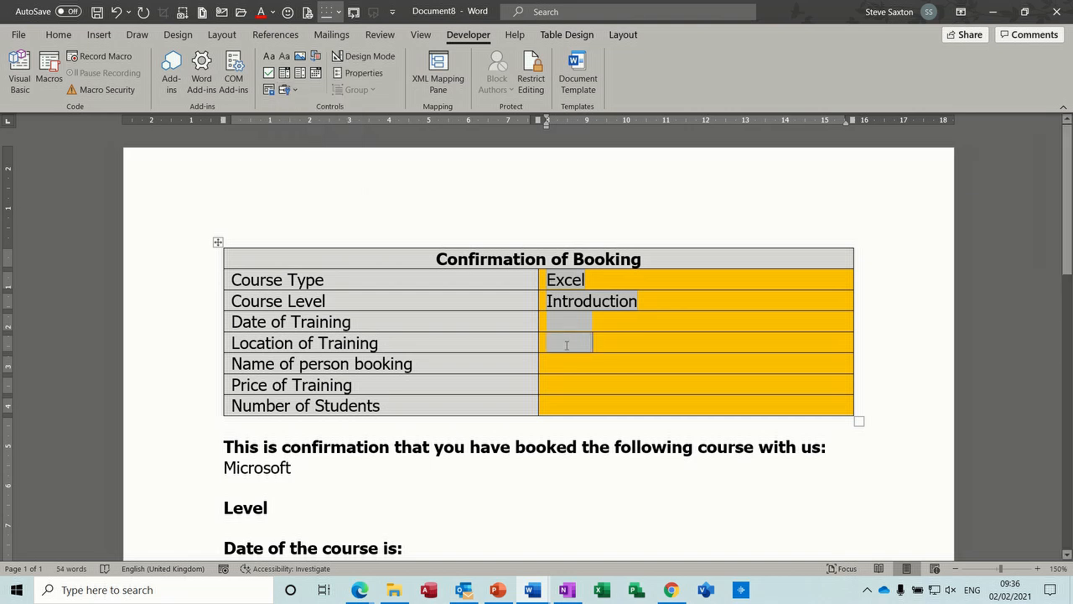
Add Online and Classroom as items in the Location of Training drop-down field's list.
{"action": "double_click", "coordinate": [567, 346]}
{"action": "type", "text": "Online"}
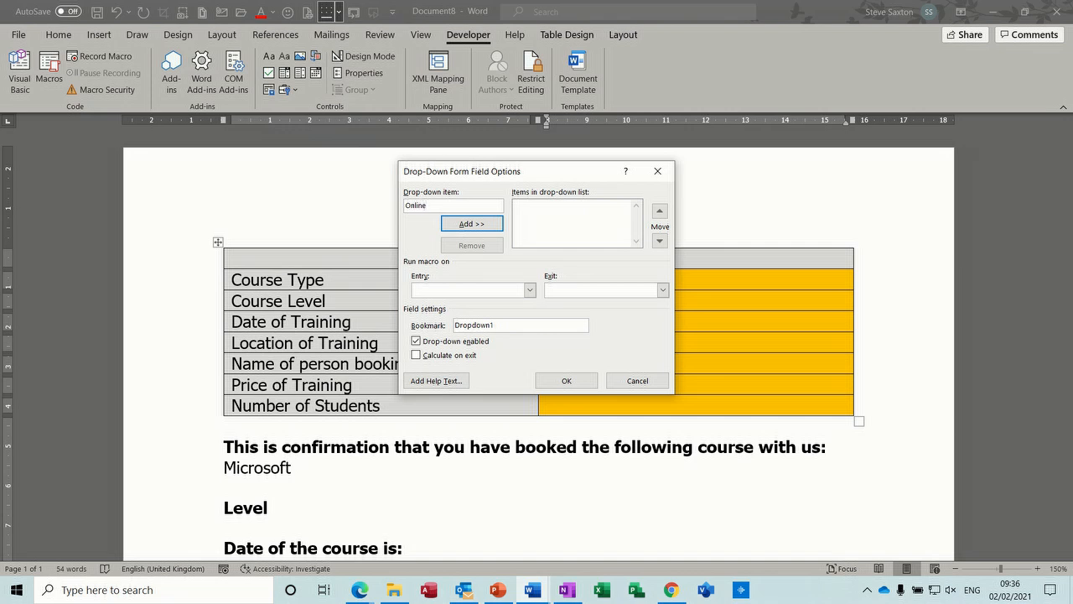
{"action": "key", "text": "Return"}
{"action": "type", "text": "C"}
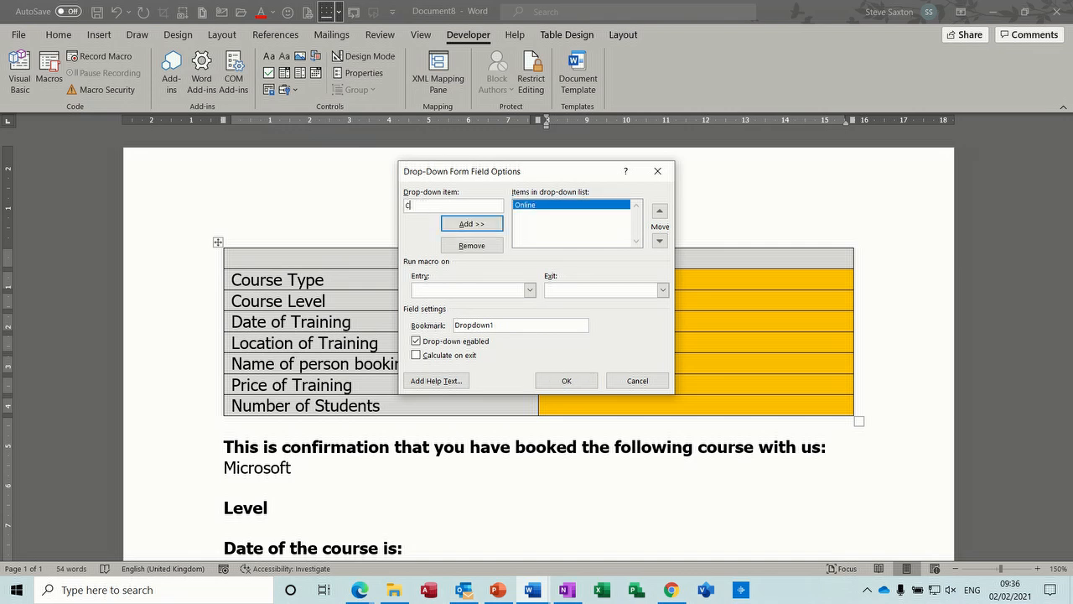
{"action": "type", "text": "lassroom"}
{"action": "key", "text": "Return"}
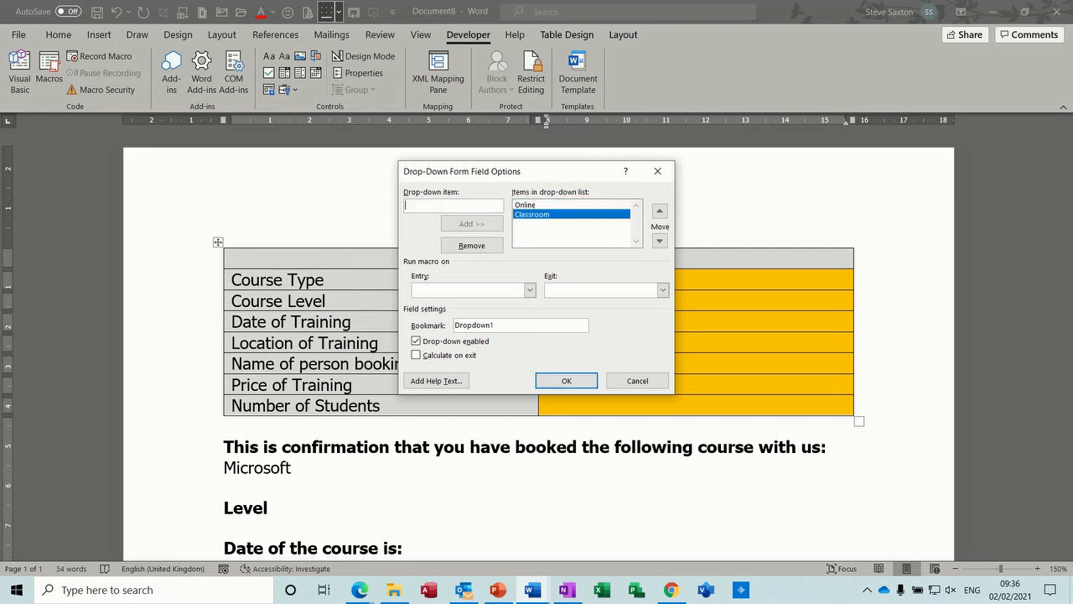
Set the Location of Training field's bookmark to Location, enable Calculate on exit and apply the options.
{"action": "left_click_drag", "start_coordinate": [497, 325], "coordinate": [449, 326]}
{"action": "type", "text": "Location"}
{"action": "left_click", "coordinate": [556, 381]}
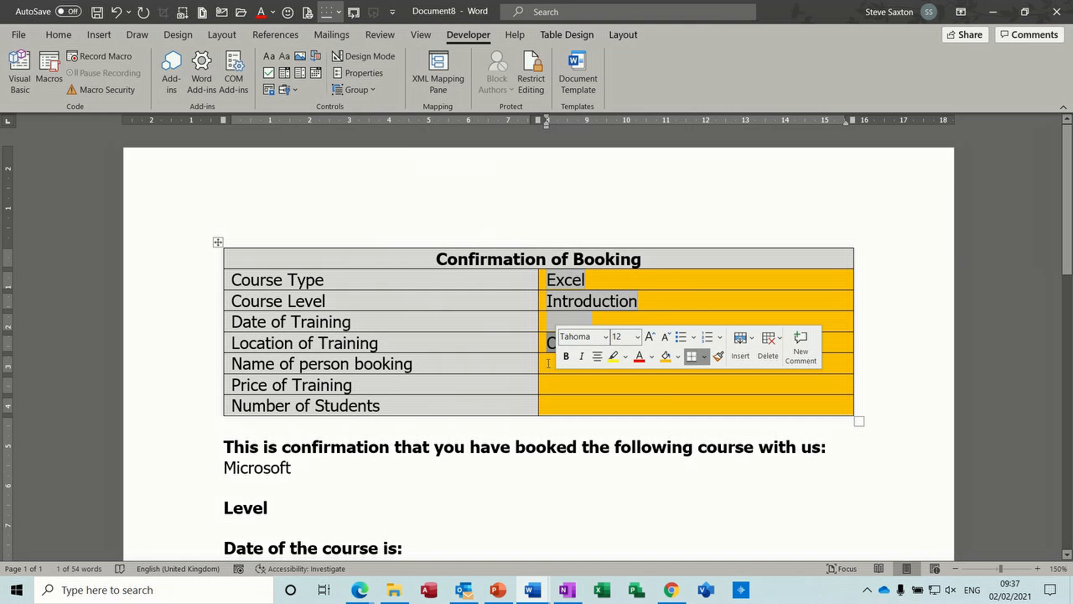
Insert legacy text form fields in the Name of person booking, Price of Training and Number of Students answer cells.
{"action": "left_click", "coordinate": [550, 363]}
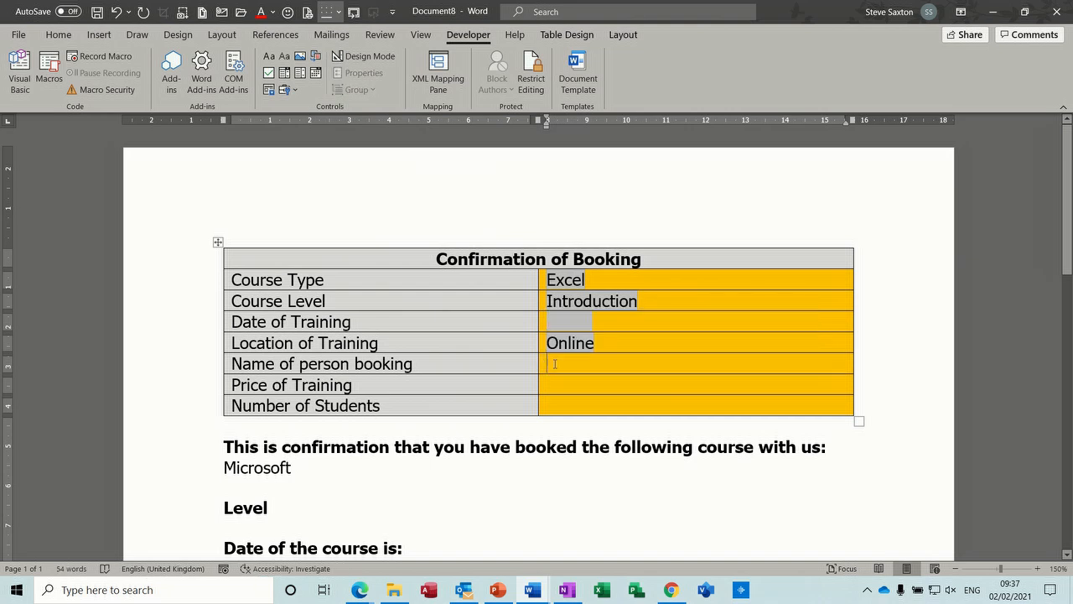
{"action": "left_click", "coordinate": [286, 89]}
{"action": "left_click", "coordinate": [286, 125]}
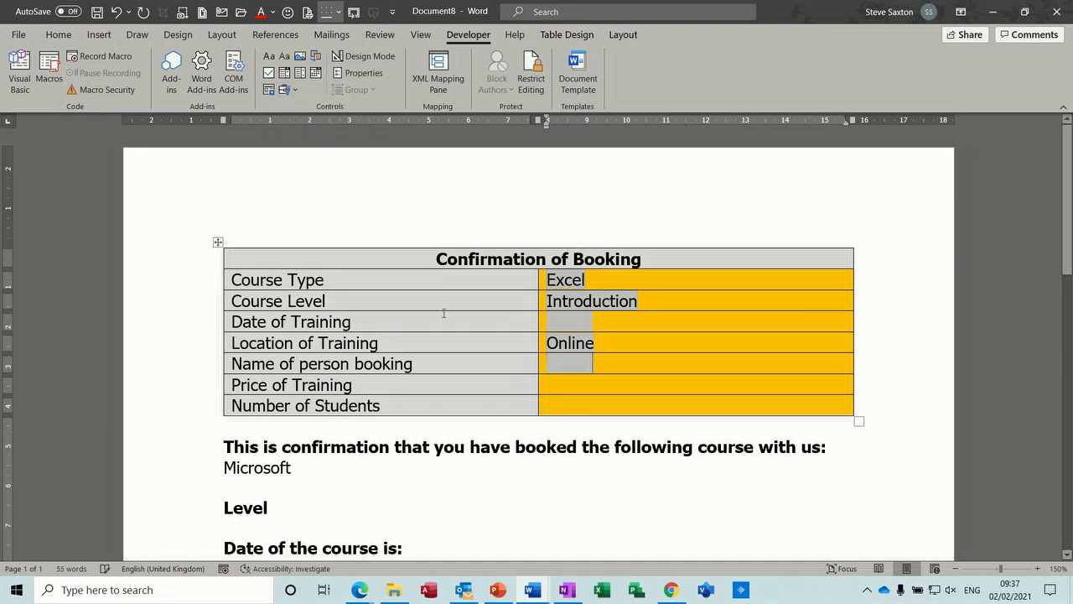
{"action": "left_click", "coordinate": [554, 385]}
{"action": "left_click", "coordinate": [292, 90]}
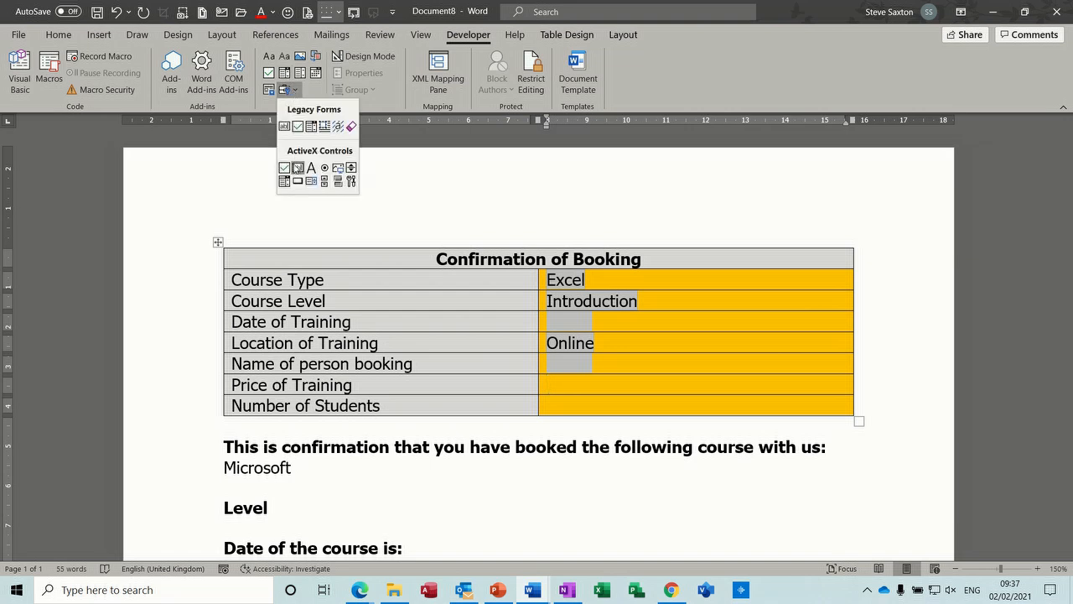
{"action": "left_click", "coordinate": [284, 126]}
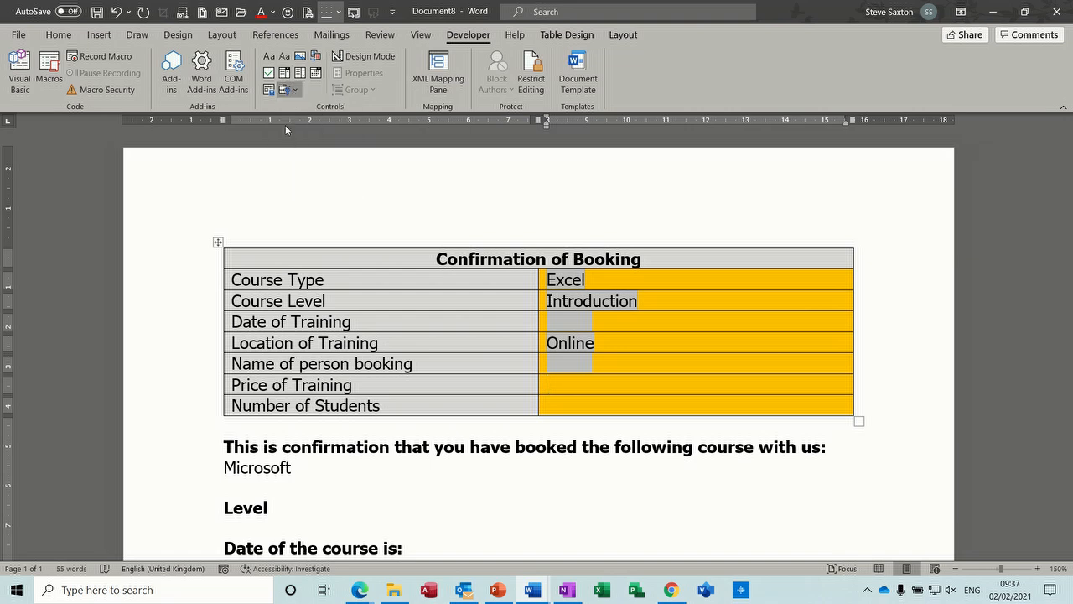
{"action": "left_click", "coordinate": [561, 405]}
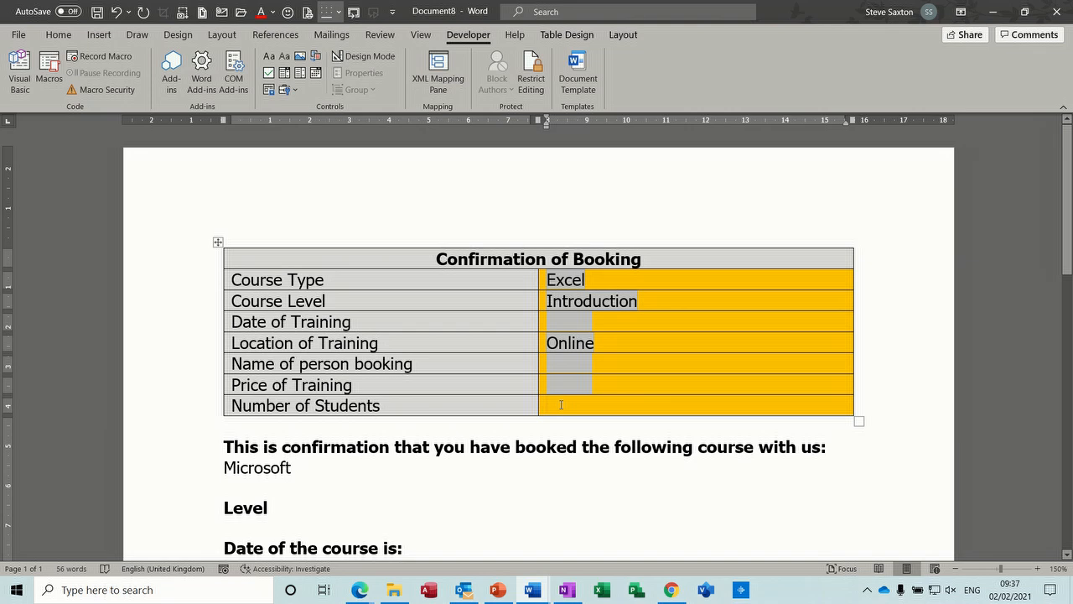
{"action": "left_click", "coordinate": [291, 90]}
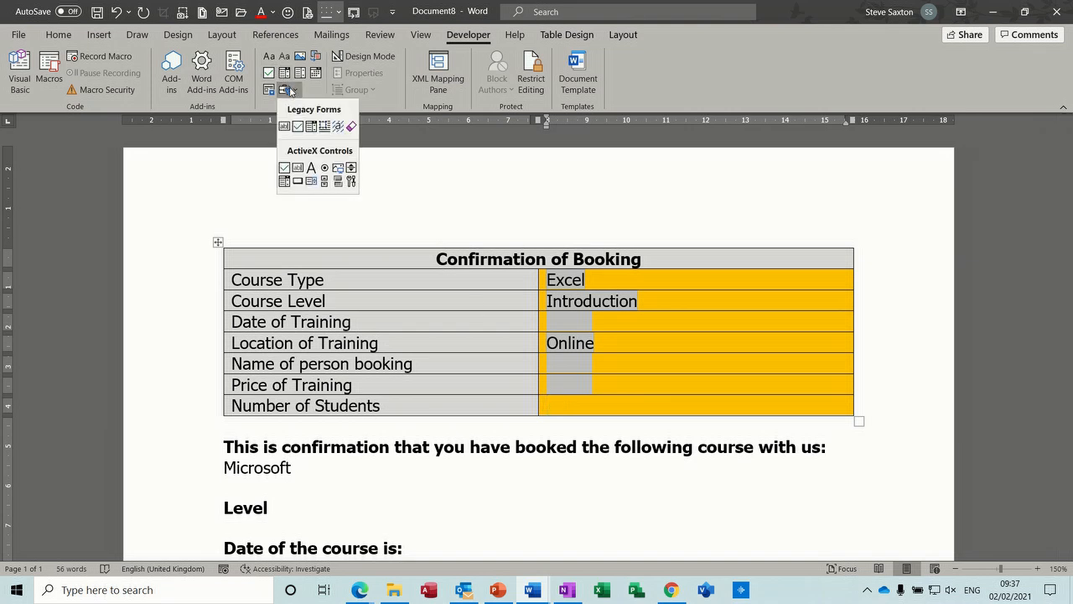
{"action": "left_click", "coordinate": [285, 126]}
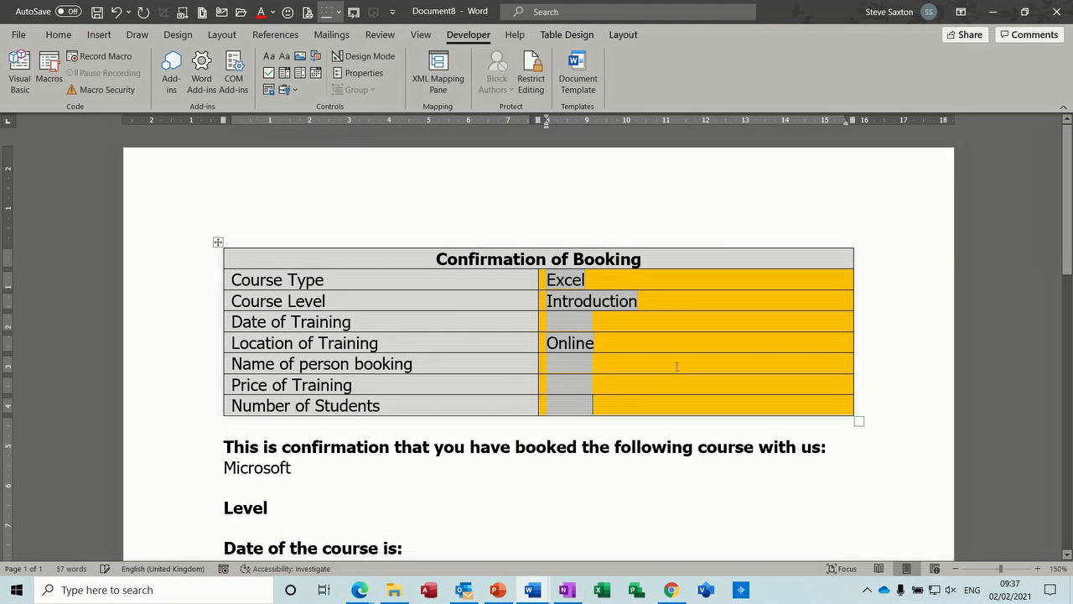
Add a None item to the Course Type drop-down field and move it to the top of its list.
{"action": "double_click", "coordinate": [560, 280]}
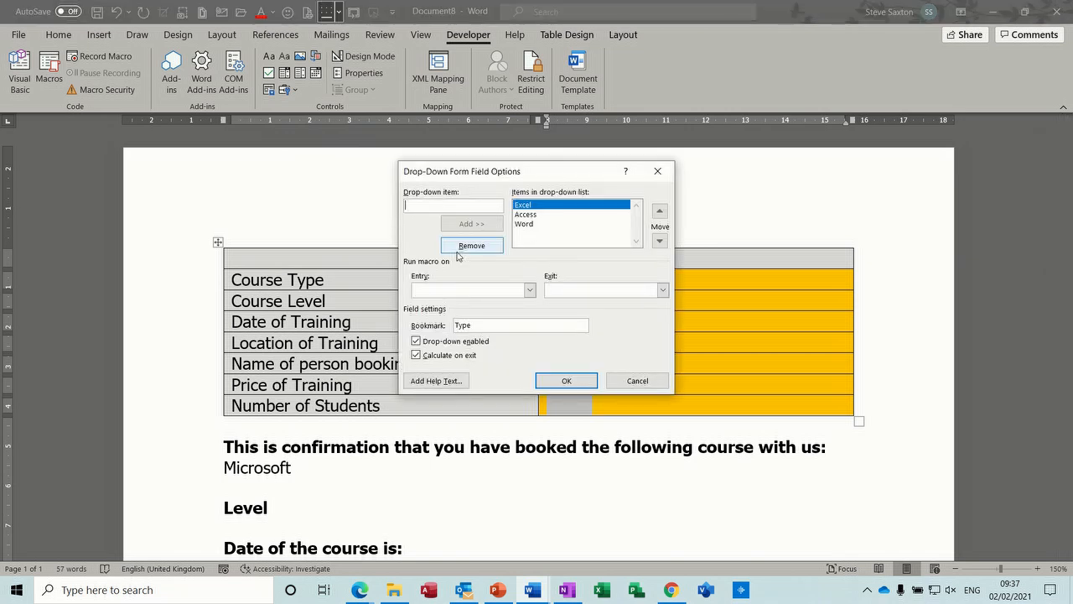
{"action": "type", "text": "Nonw"}
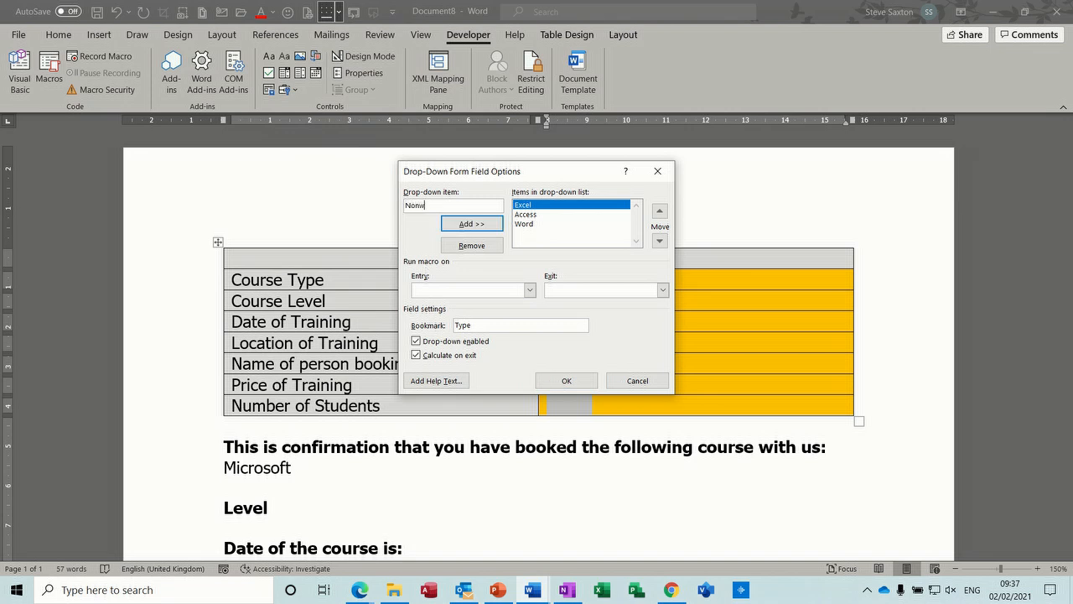
{"action": "left_click", "coordinate": [458, 228]}
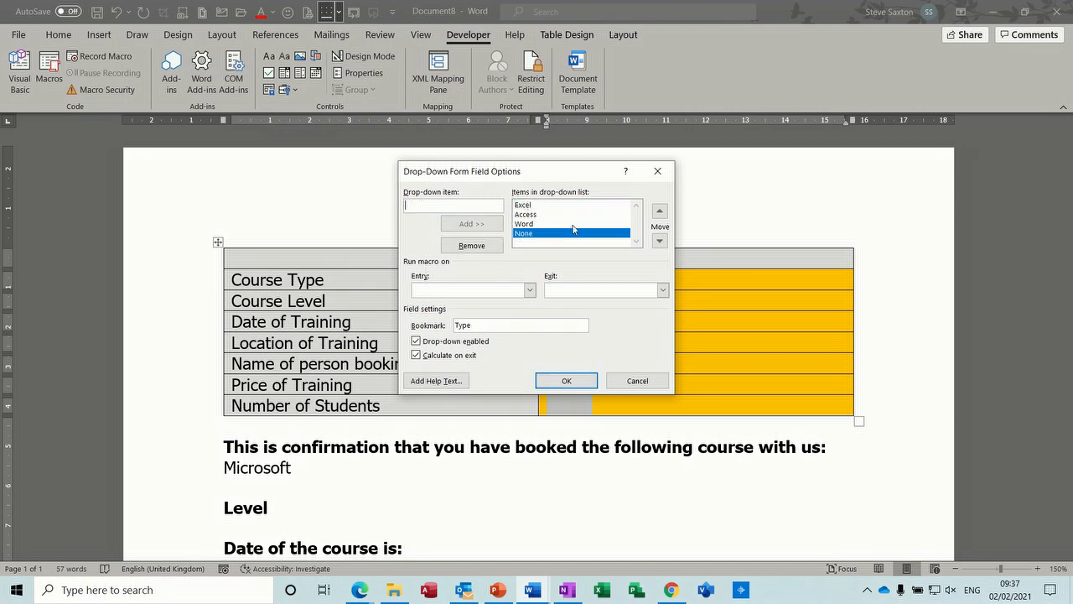
{"action": "left_click", "coordinate": [659, 215]}
{"action": "left_click", "coordinate": [659, 216]}
{"action": "left_click", "coordinate": [659, 216]}
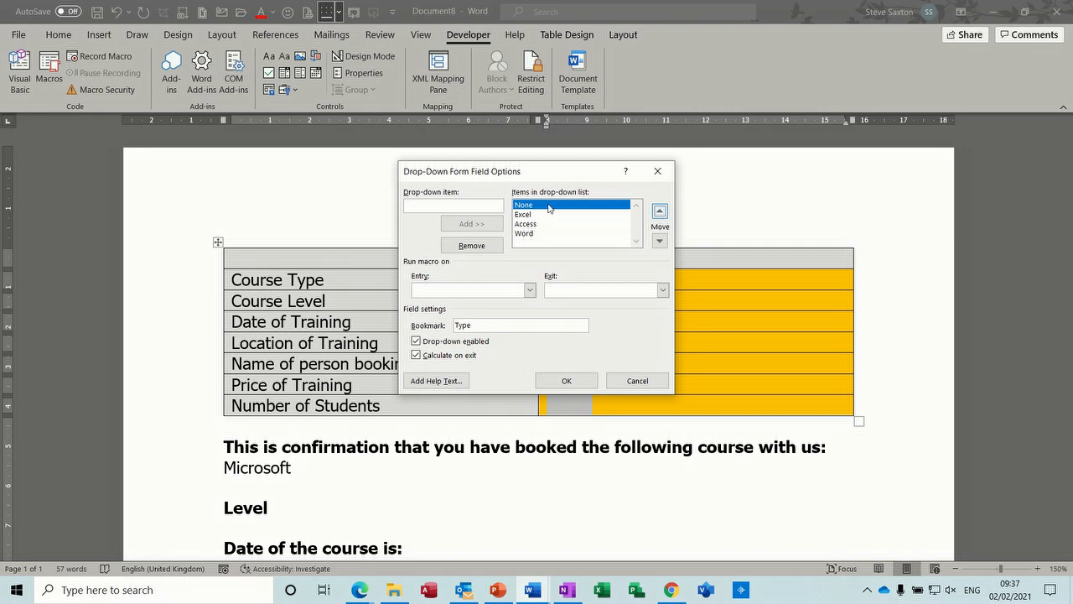
{"action": "left_click", "coordinate": [566, 380]}
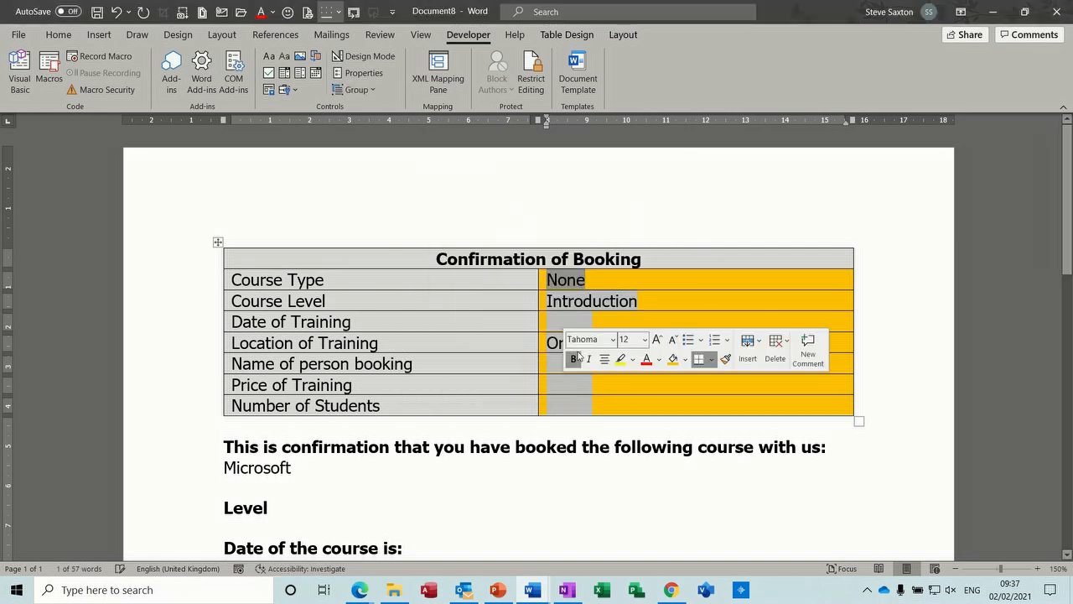
Add a None item to the Course Level drop-down field and place it first in the list.
{"action": "double_click", "coordinate": [578, 301]}
{"action": "type", "text": "None"}
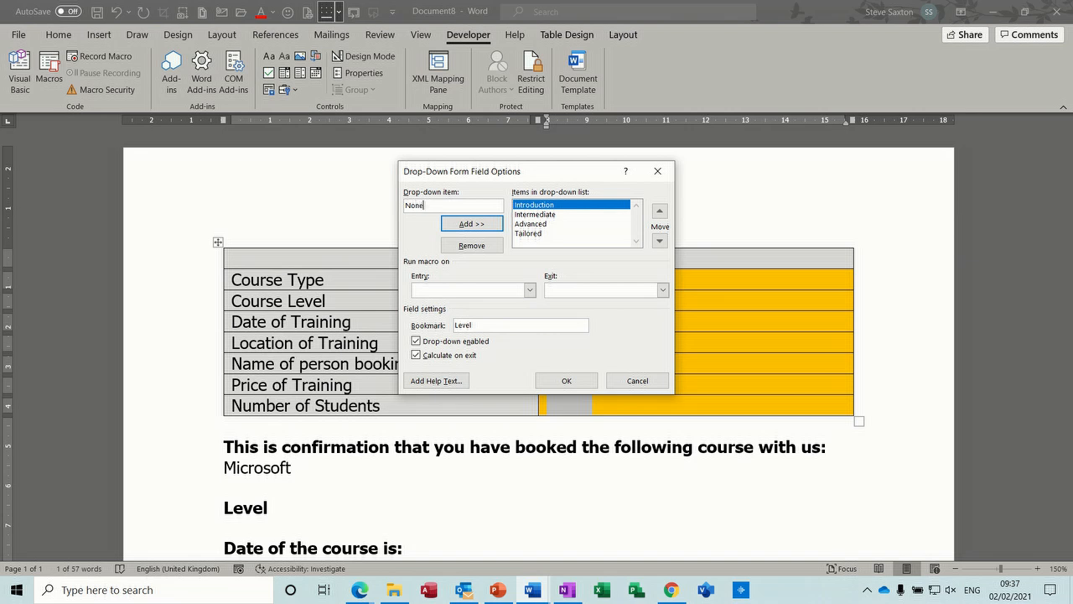
{"action": "key", "text": "Return"}
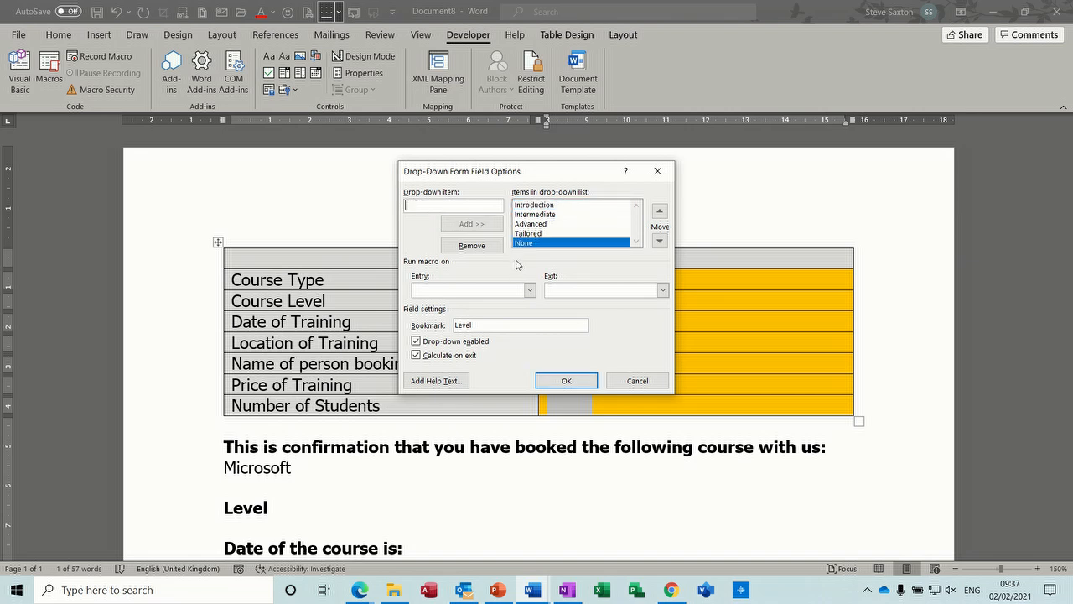
{"action": "left_click", "coordinate": [660, 211]}
{"action": "left_click", "coordinate": [660, 212]}
{"action": "left_click", "coordinate": [660, 211]}
{"action": "left_click", "coordinate": [660, 211]}
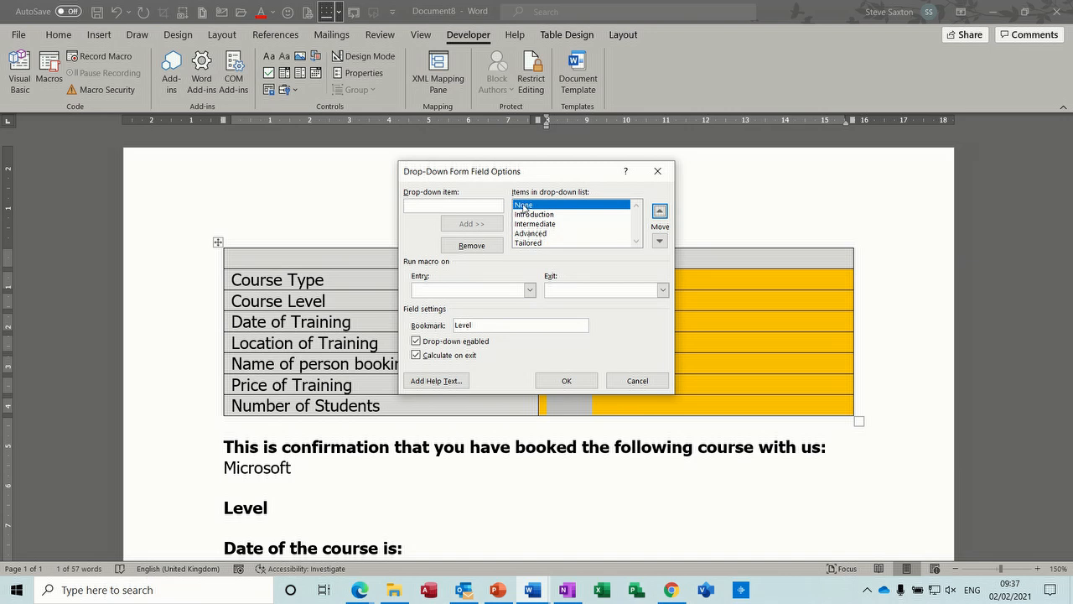
{"action": "left_click", "coordinate": [565, 380]}
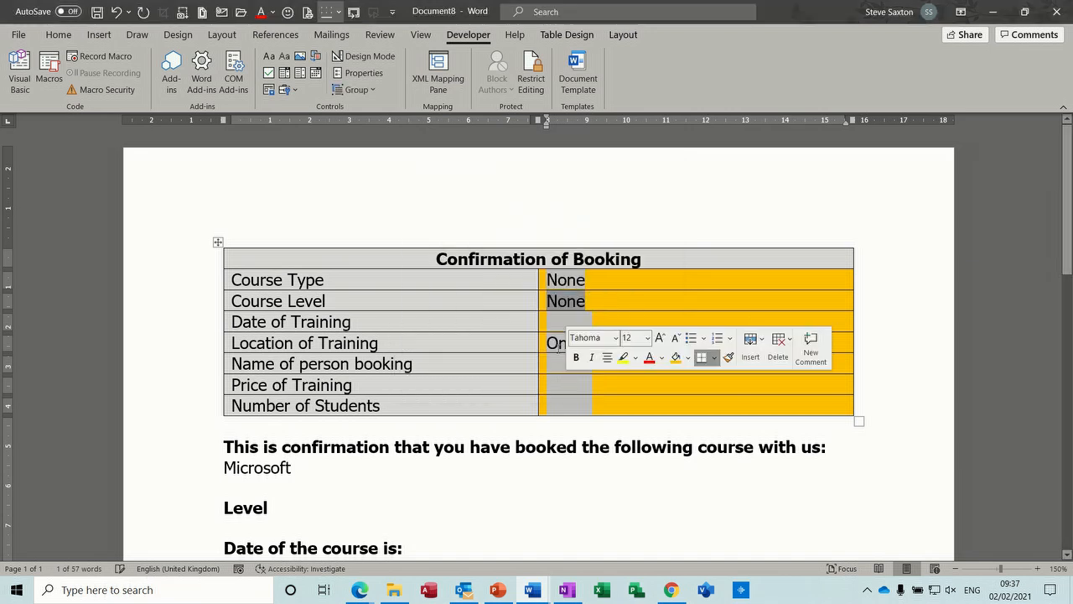
Add None to the Location of Training drop-down field's items and move it to the top of the list.
{"action": "double_click", "coordinate": [557, 344]}
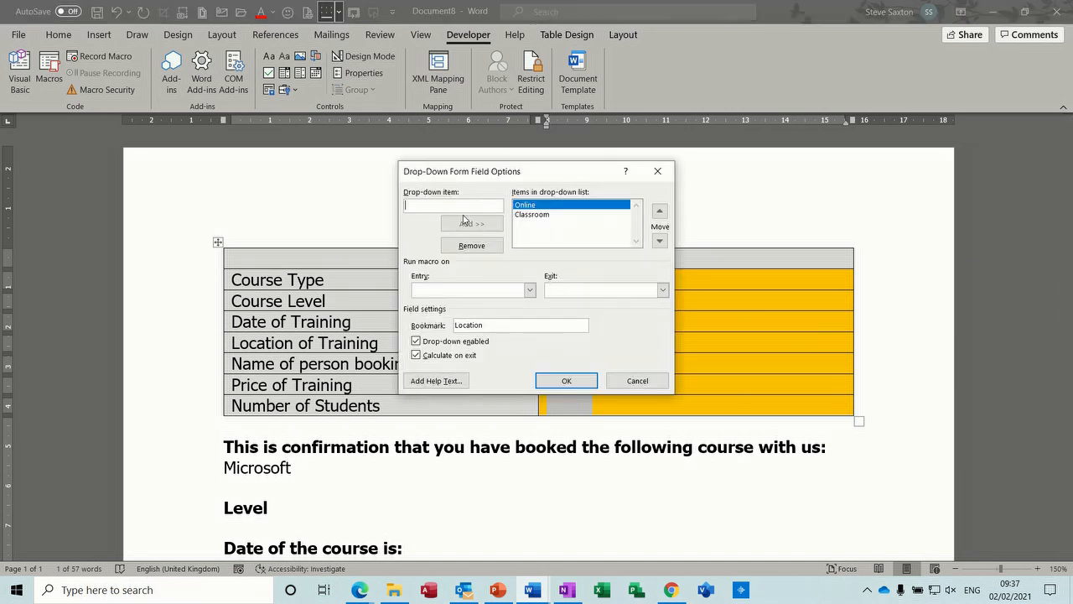
{"action": "type", "text": "None"}
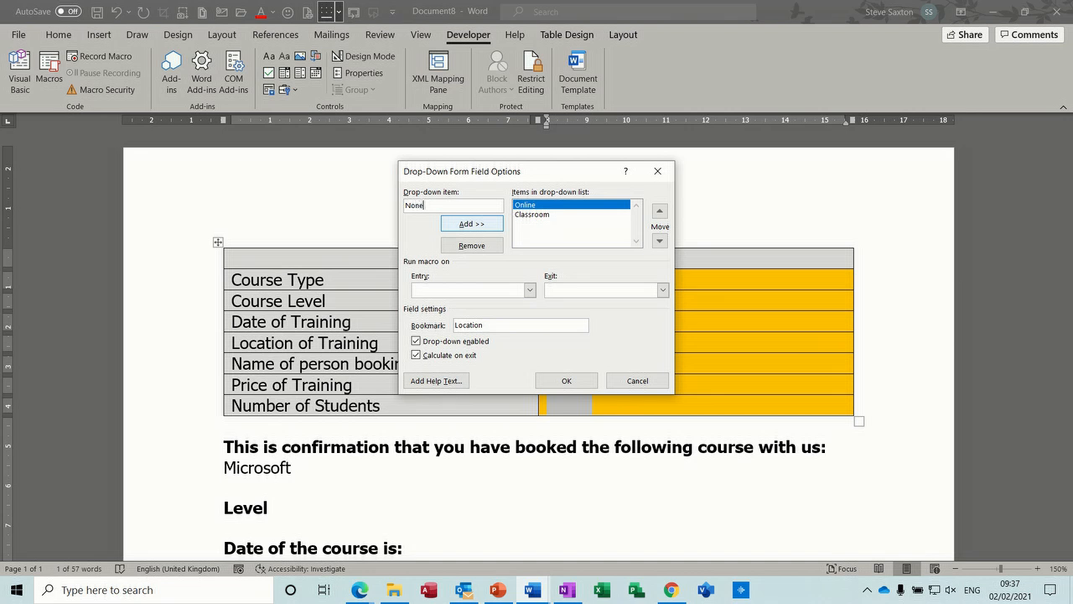
{"action": "key", "text": "Return"}
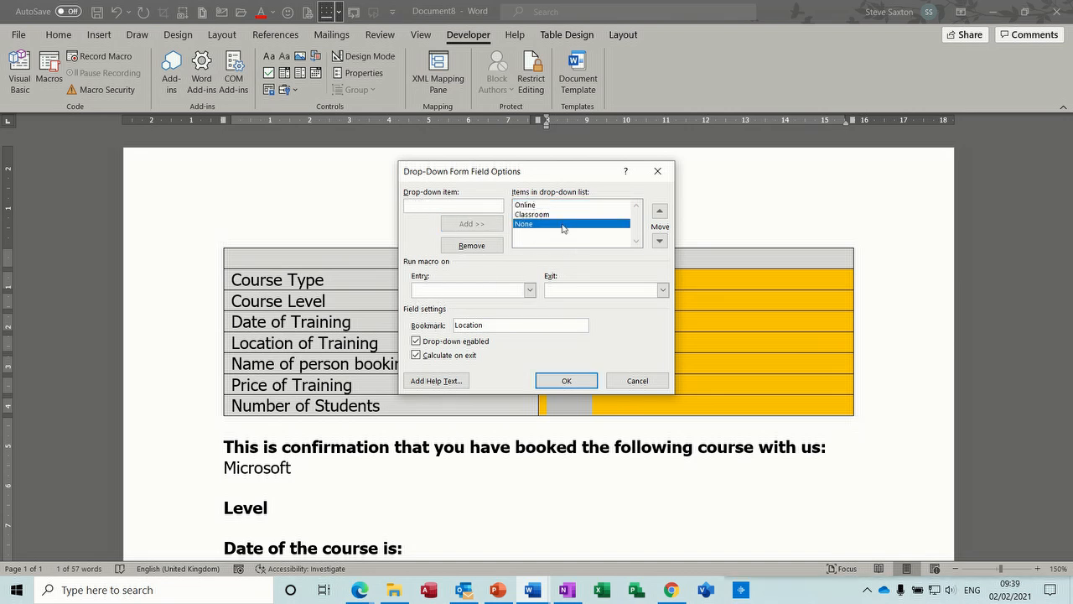
{"action": "left_click", "coordinate": [660, 212]}
{"action": "left_click", "coordinate": [660, 212]}
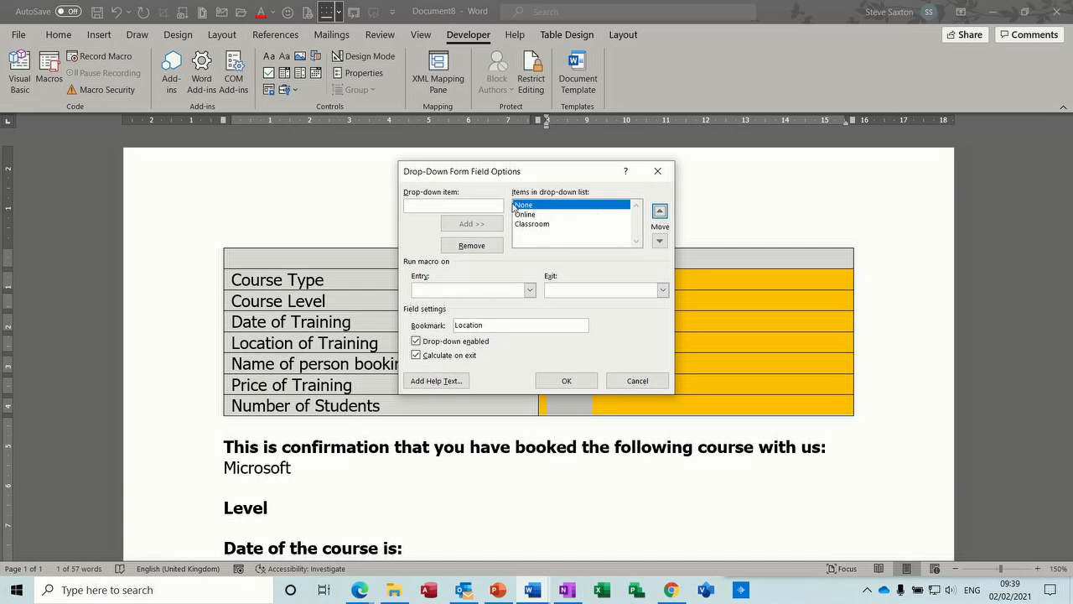
{"action": "left_click", "coordinate": [566, 380]}
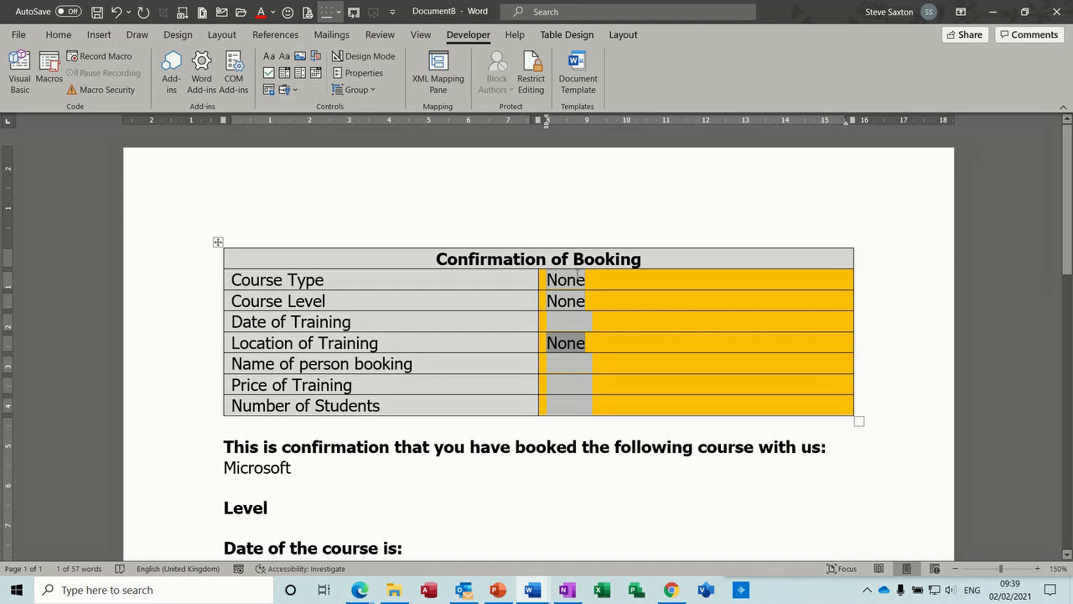
Review the options of the Location of Training drop-down field and place the insertion point after Microsoft in the confirmation text.
{"action": "double_click", "coordinate": [567, 345]}
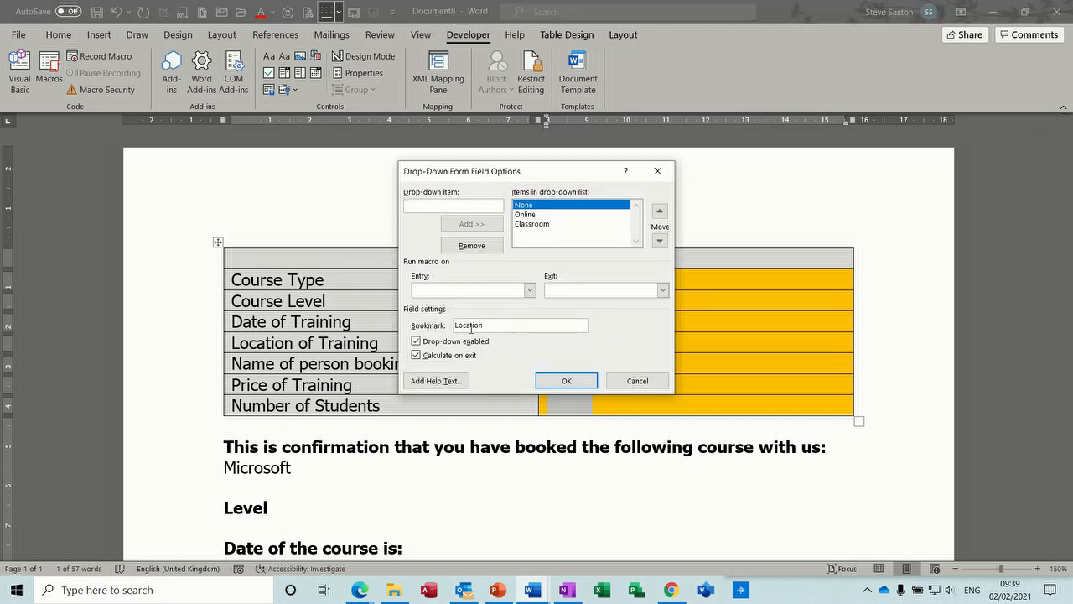
{"action": "left_click", "coordinate": [567, 381]}
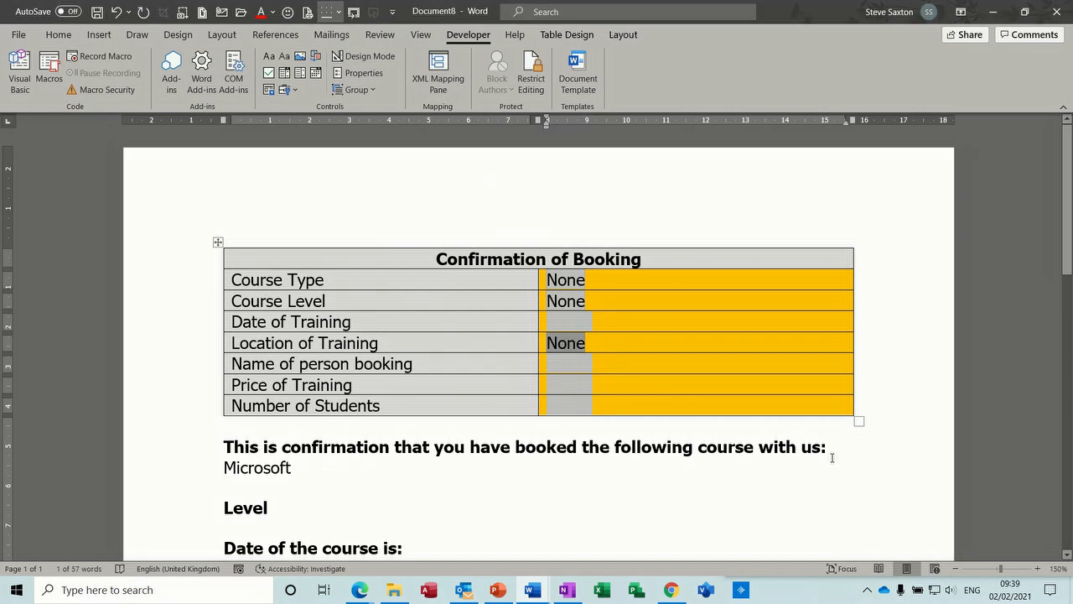
{"action": "left_click", "coordinate": [336, 470]}
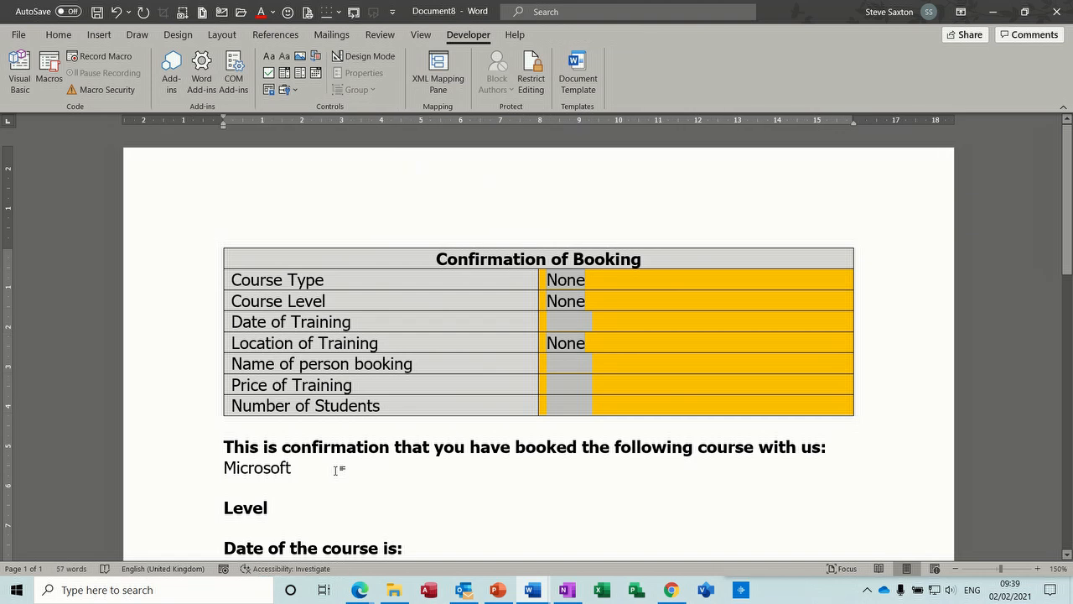
{"action": "left_click", "coordinate": [99, 35]}
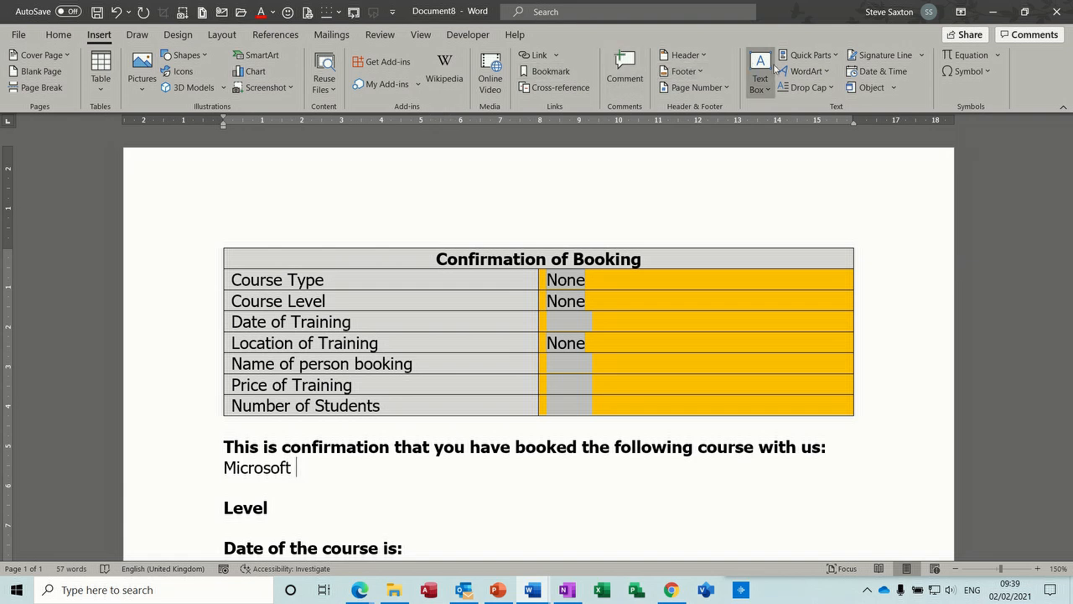
{"action": "left_click", "coordinate": [821, 57]}
{"action": "left_click", "coordinate": [811, 115]}
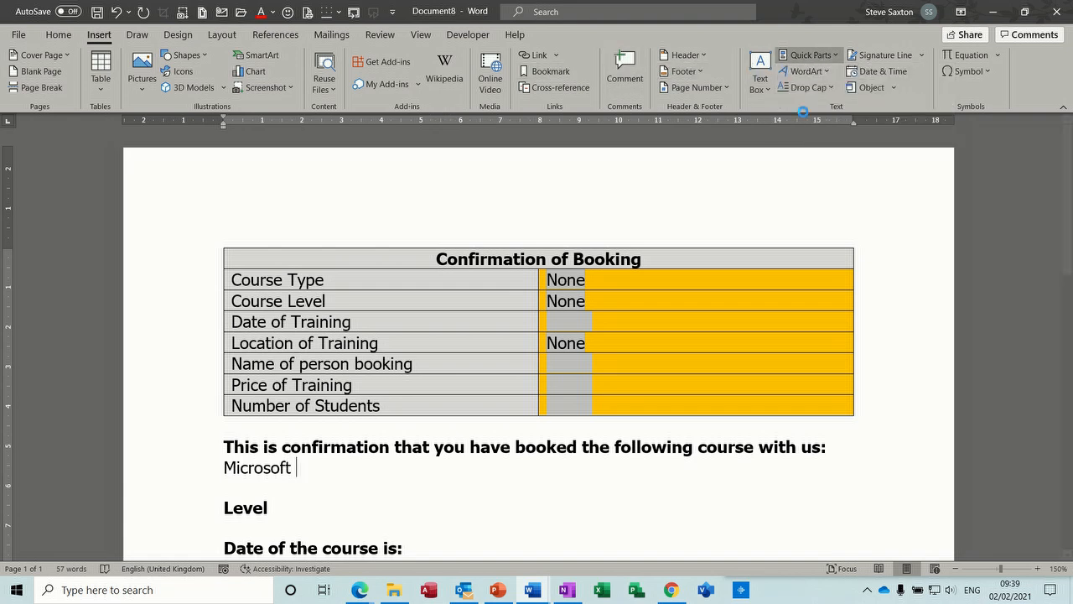
{"action": "left_click_drag", "start_coordinate": [533, 262], "coordinate": [532, 349]}
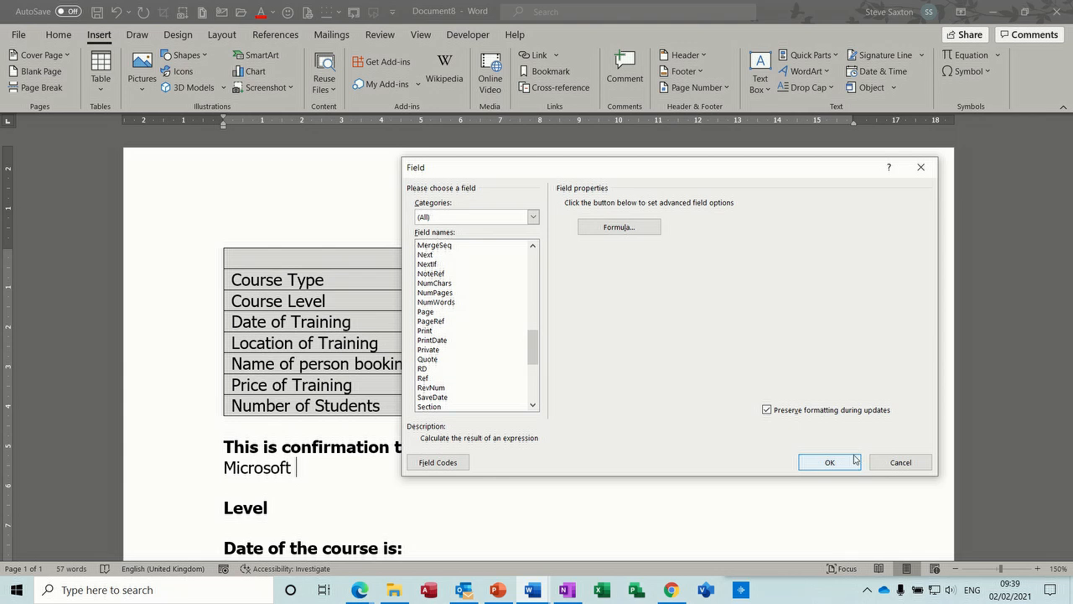
{"action": "left_click", "coordinate": [900, 462]}
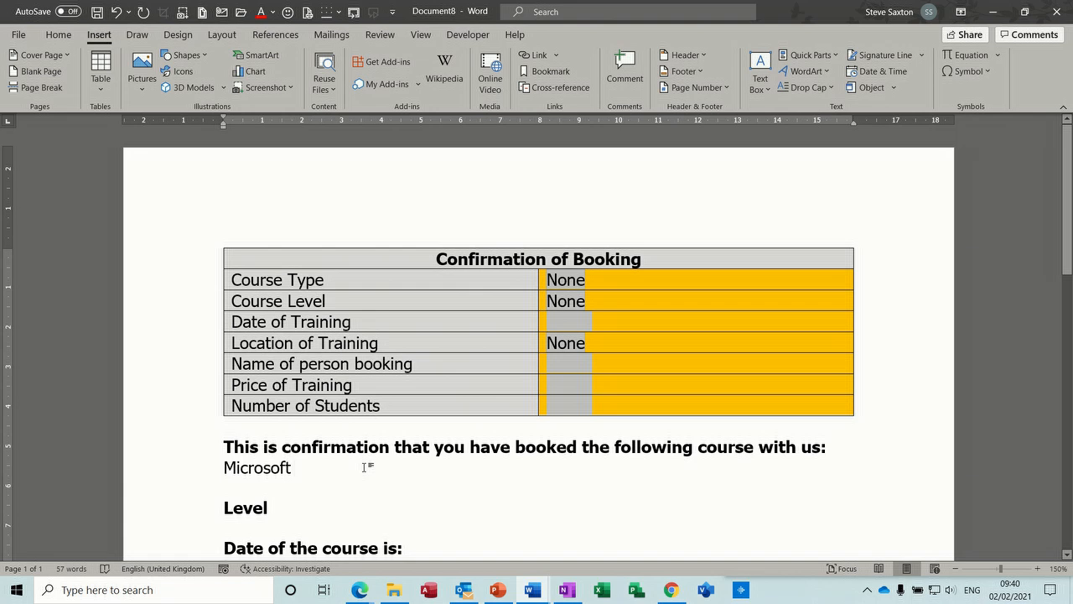
Insert a { Ref Type } field after Microsoft, checking the bookmark name in the Course Type drop-down field's options.
{"action": "key", "text": "ctrl+F9"}
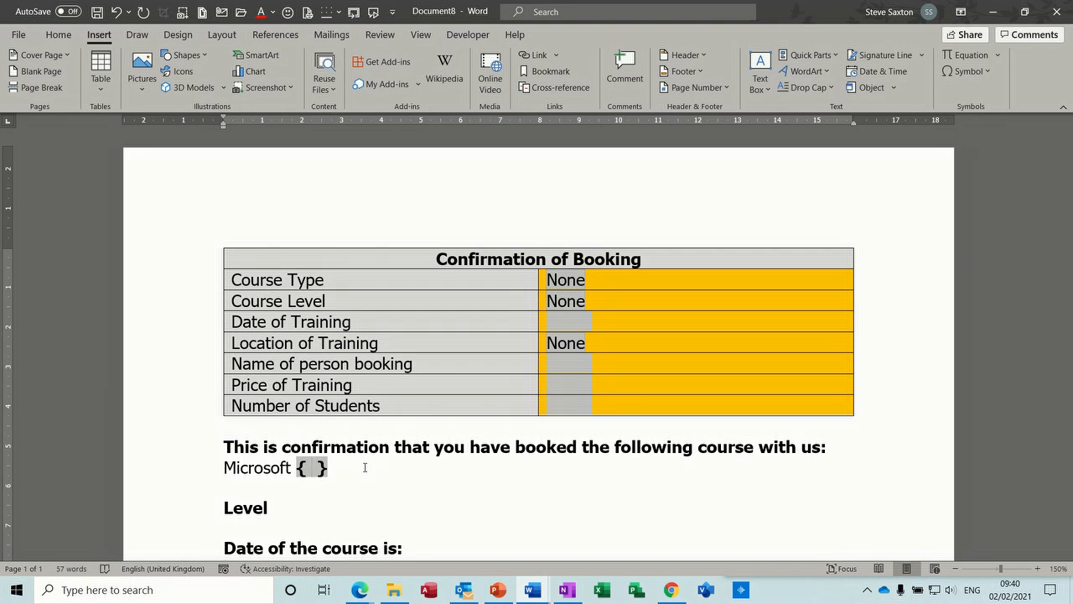
{"action": "type", "text": "Ref"}
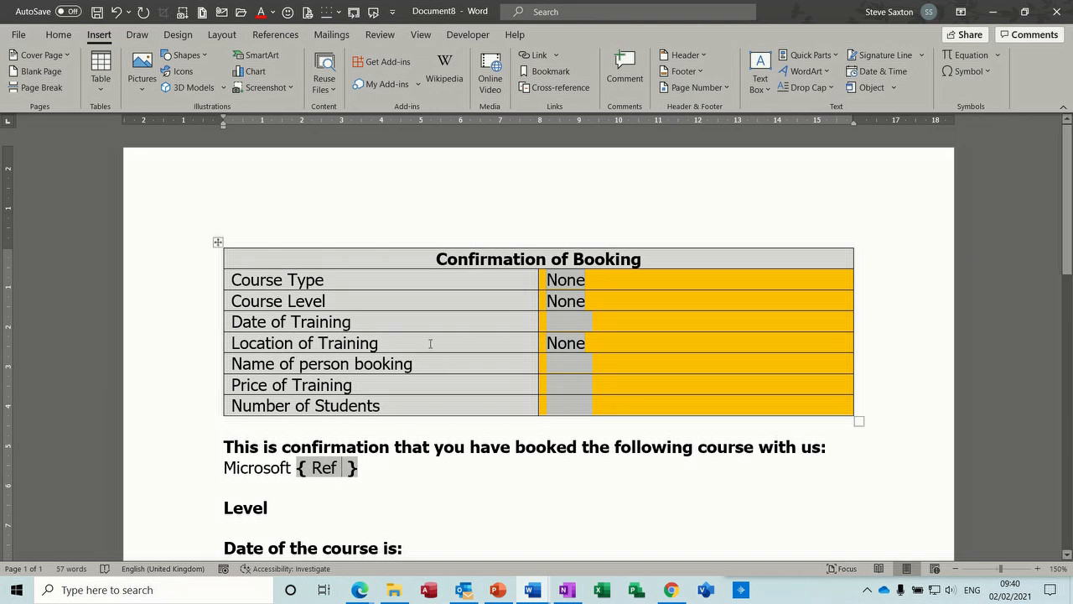
{"action": "double_click", "coordinate": [573, 280]}
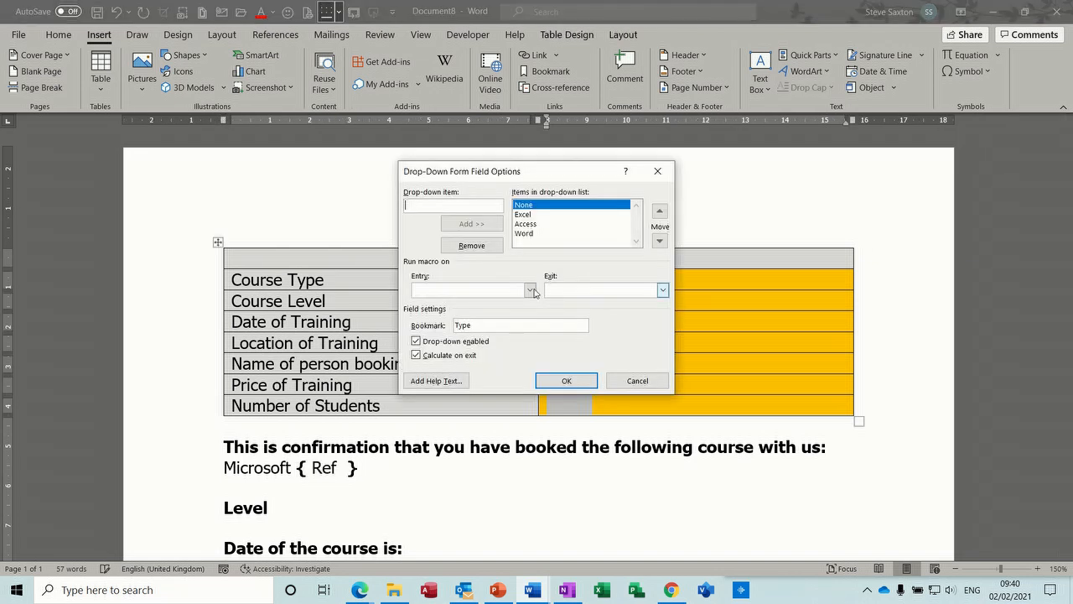
{"action": "left_click", "coordinate": [566, 381]}
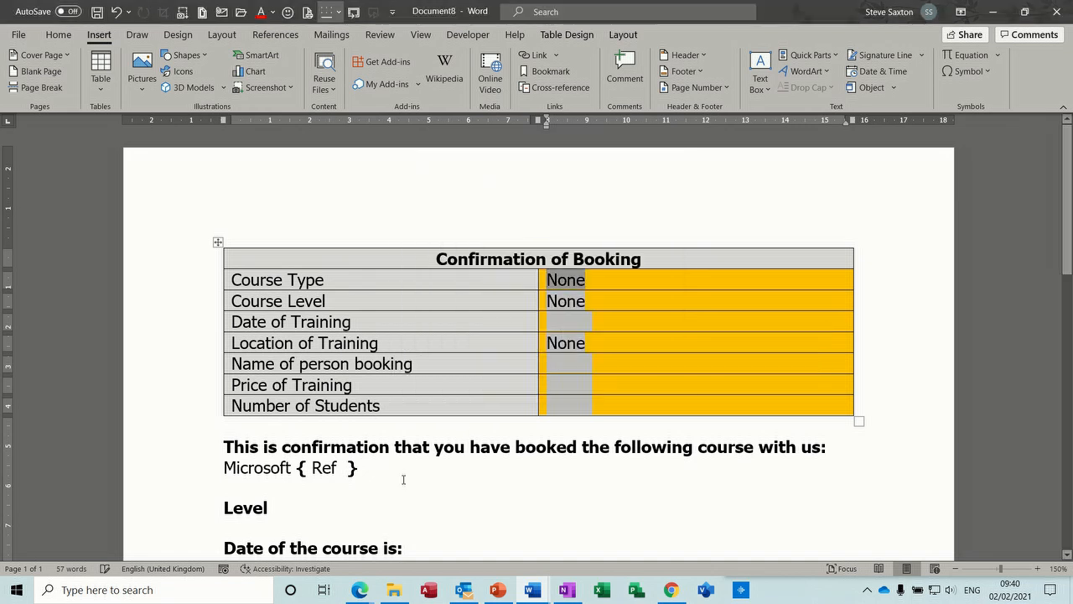
{"action": "left_click", "coordinate": [345, 468]}
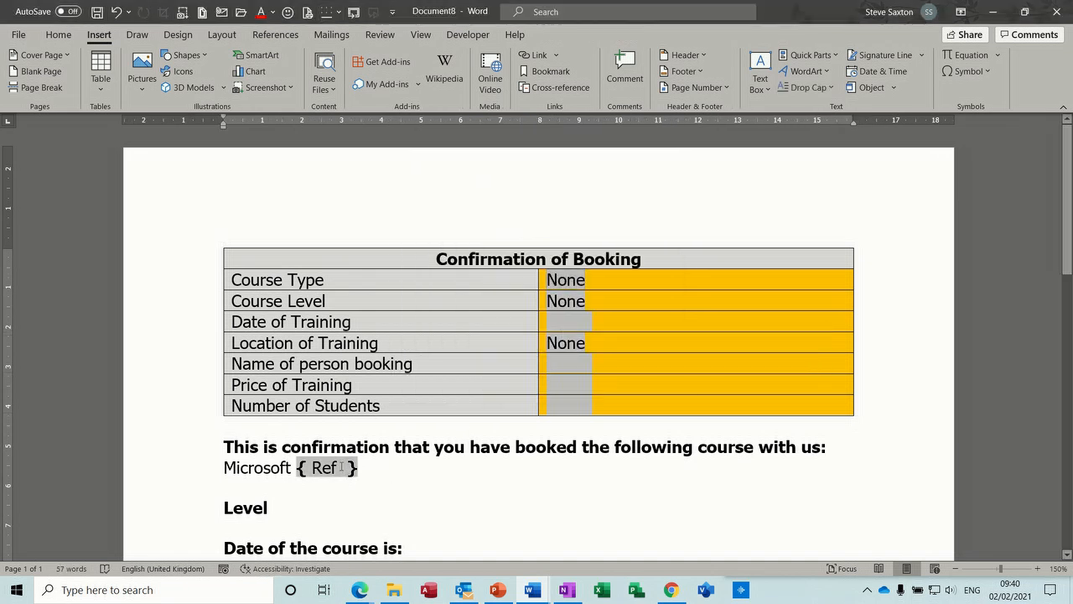
{"action": "type", "text": "Type"}
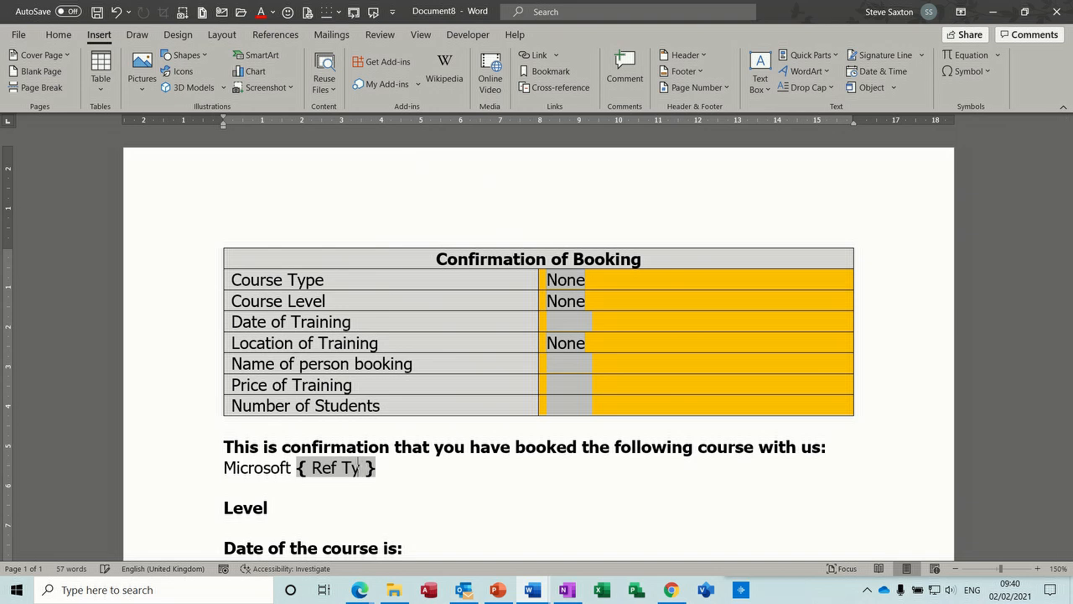
{"action": "left_click", "coordinate": [414, 472]}
Insert a { Ref Level } field on the empty line below the Level heading.
{"action": "left_click", "coordinate": [291, 520]}
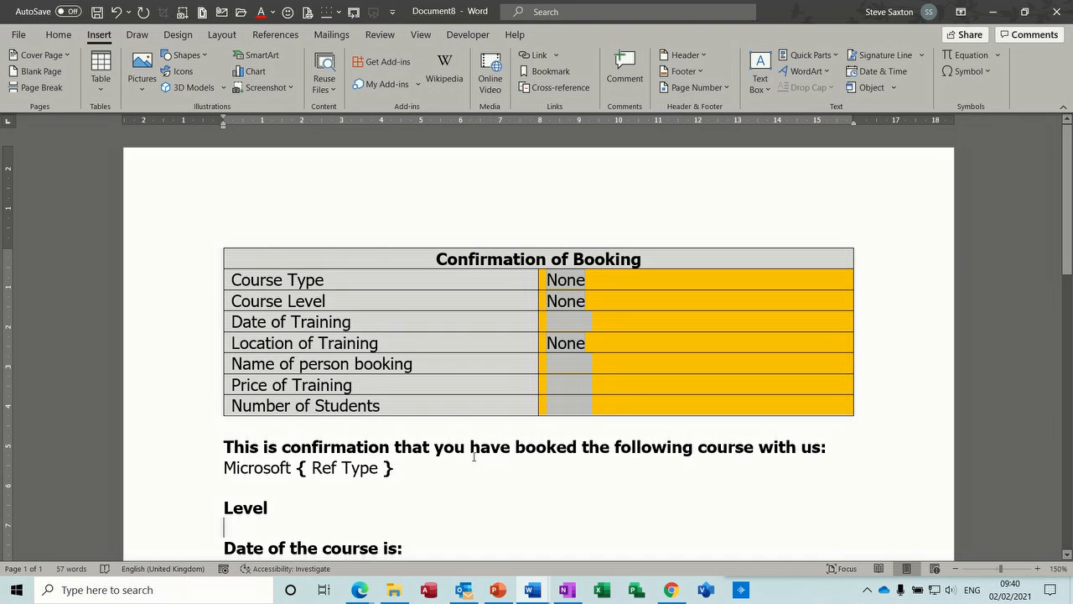
{"action": "key", "text": "ctrl+F9"}
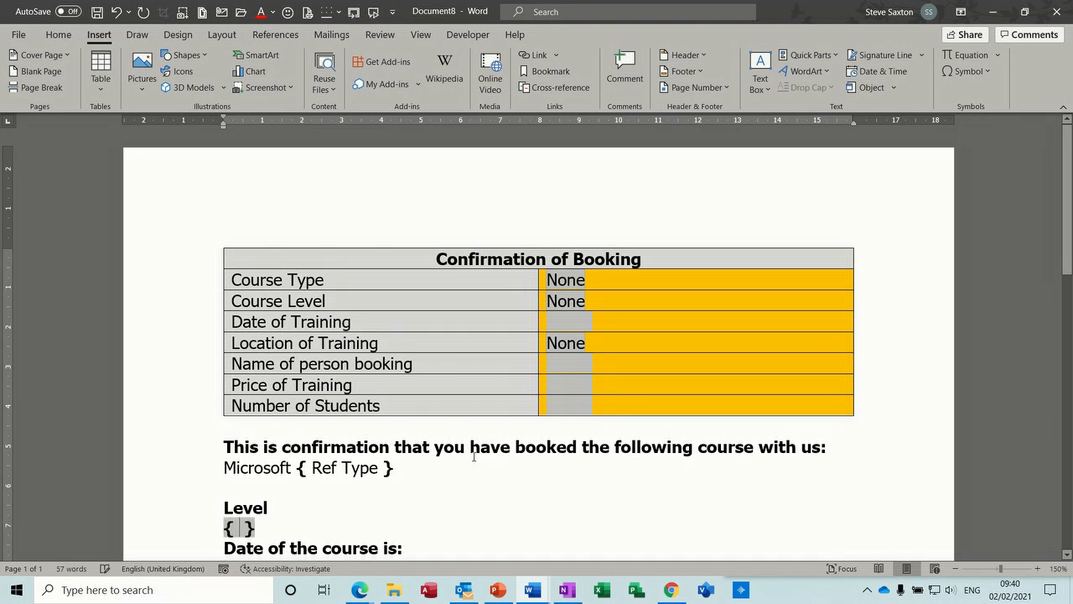
{"action": "type", "text": "Ref Le"}
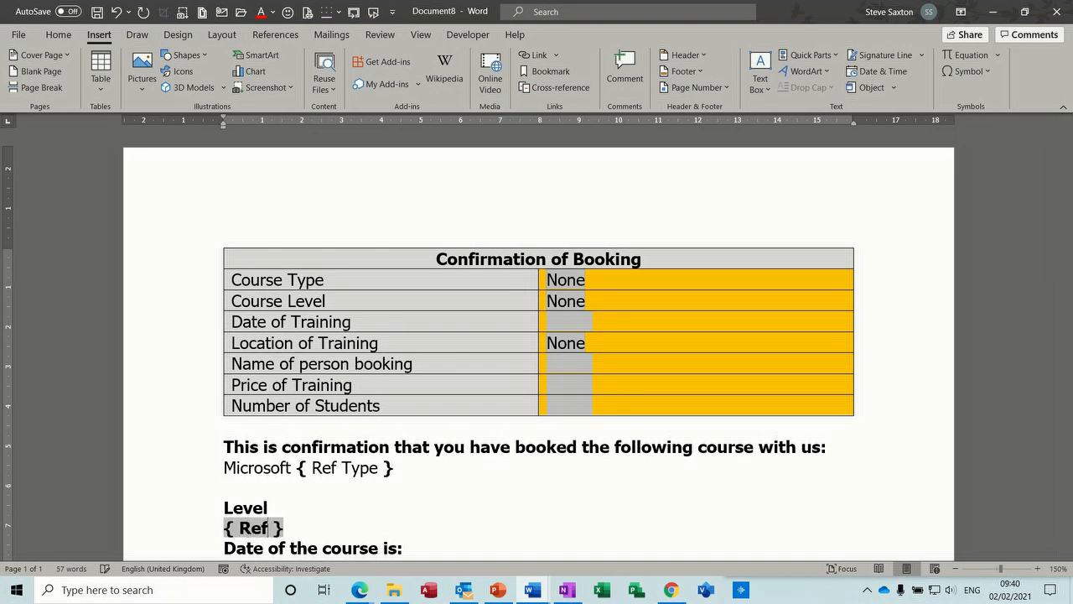
{"action": "type", "text": "vel"}
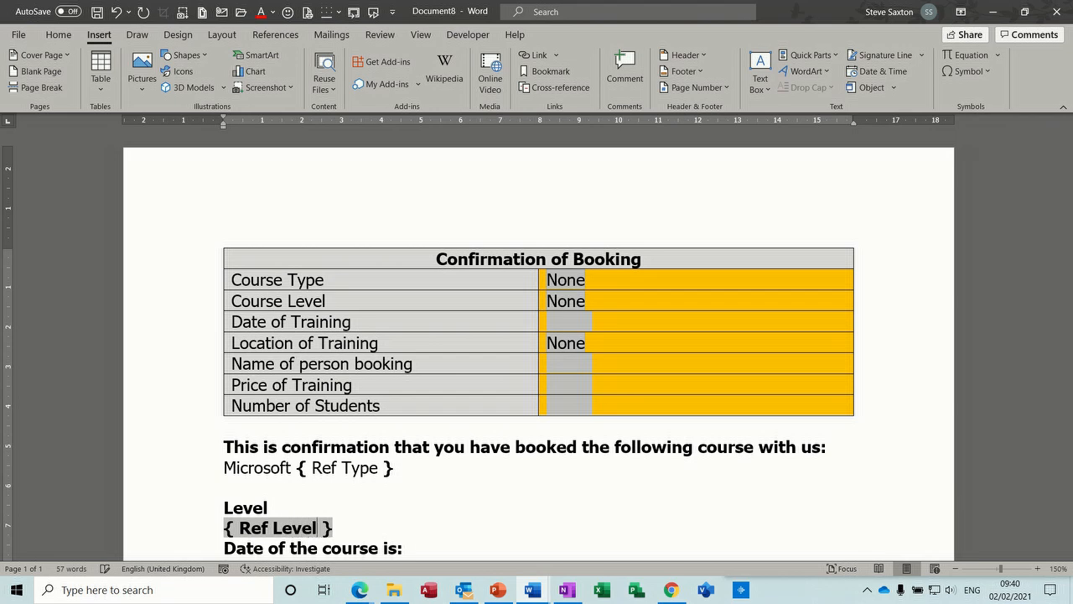
Insert a { Ref Date } field after "Date of the course is:" and move it onto its own line below the heading.
{"action": "scroll", "coordinate": [506, 421], "scroll_direction": "down", "scroll_amount": 3}
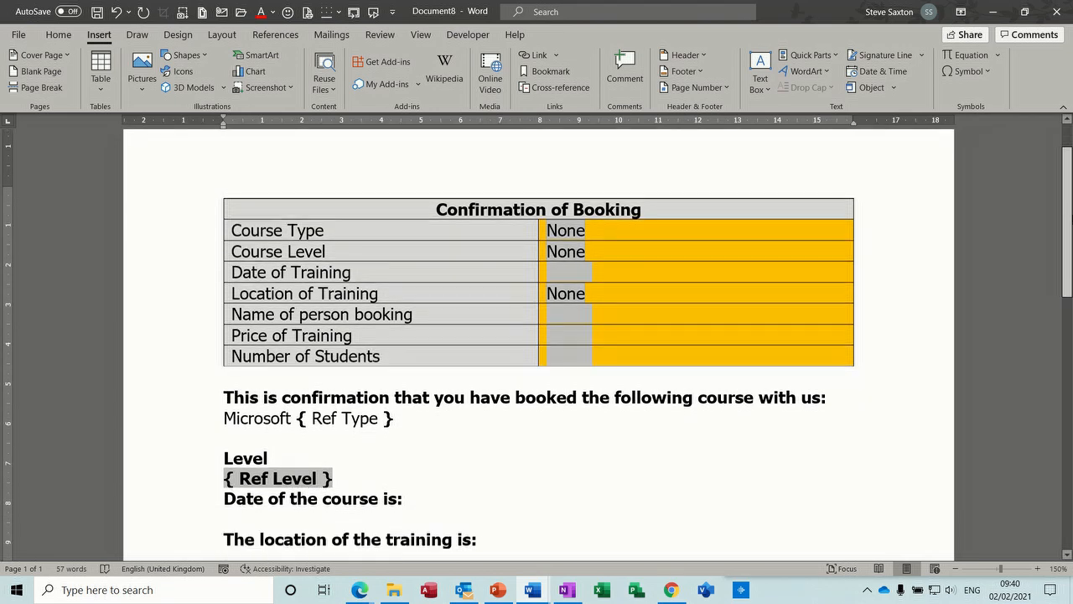
{"action": "left_click", "coordinate": [477, 430]}
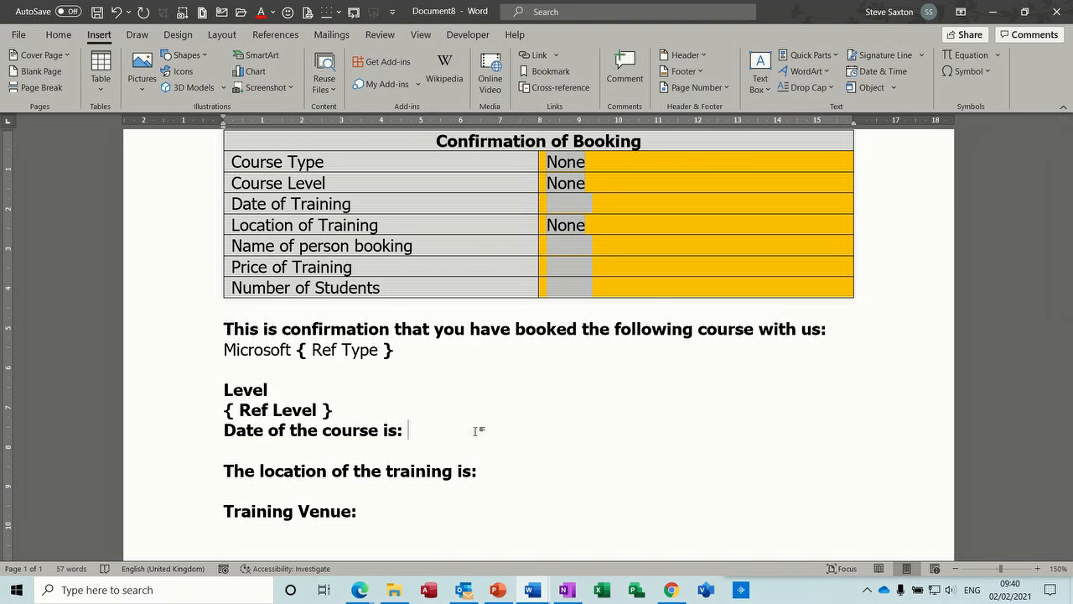
{"action": "key", "text": "ctrl+F9"}
{"action": "type", "text": "Ref Date"}
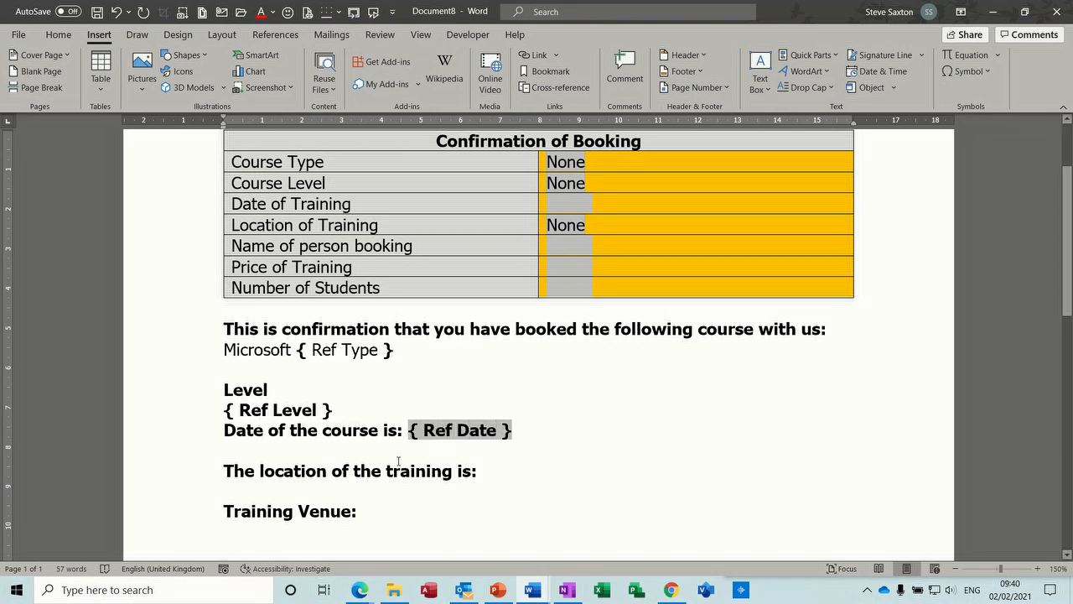
{"action": "left_click", "coordinate": [501, 473]}
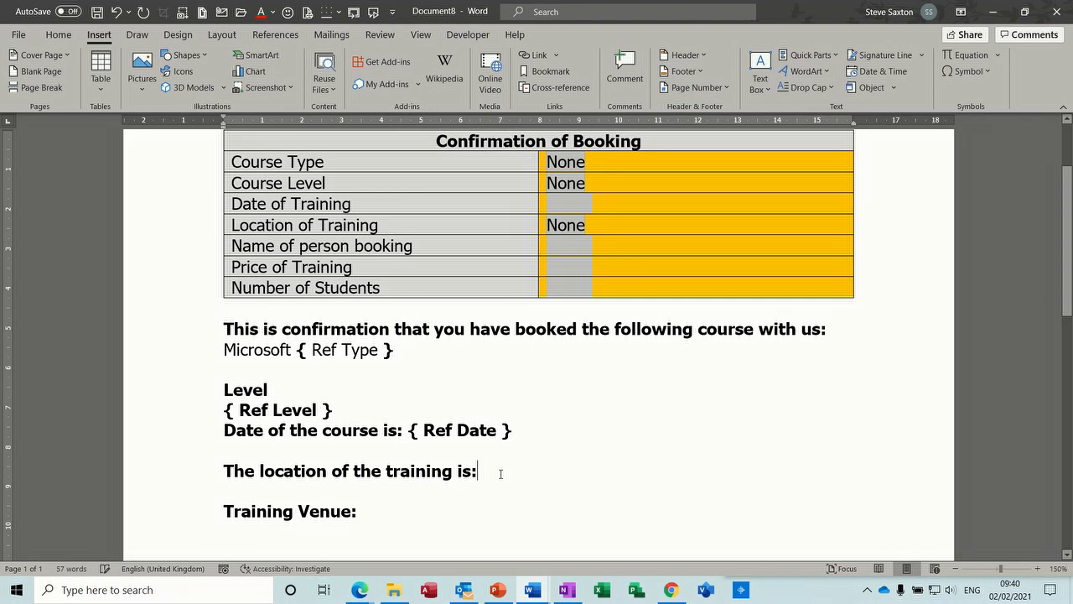
{"action": "left_click", "coordinate": [409, 434]}
{"action": "key", "text": "Return"}
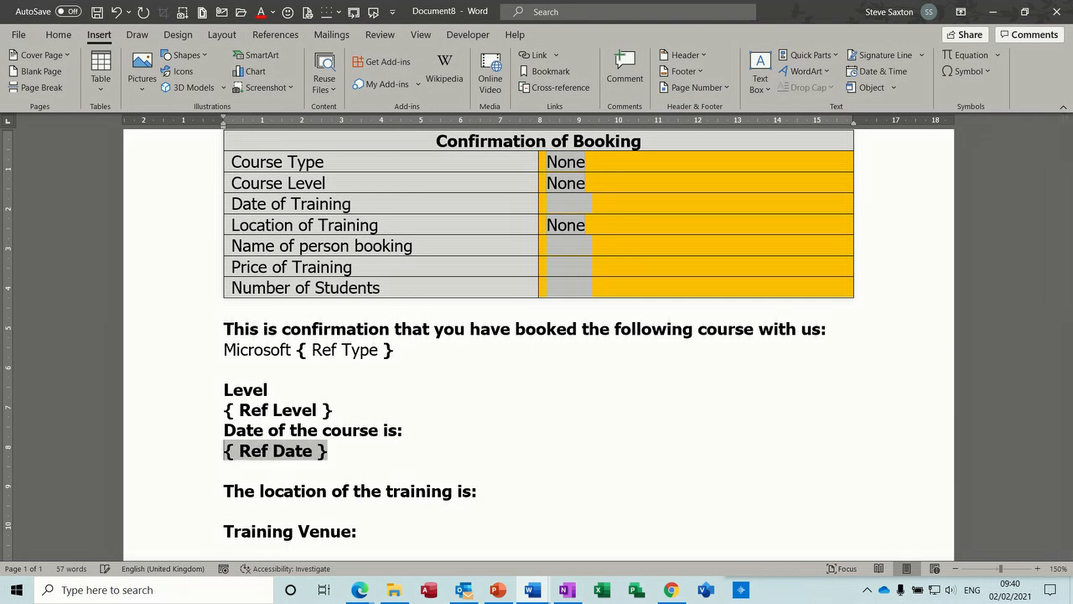
{"action": "left_click", "coordinate": [323, 464]}
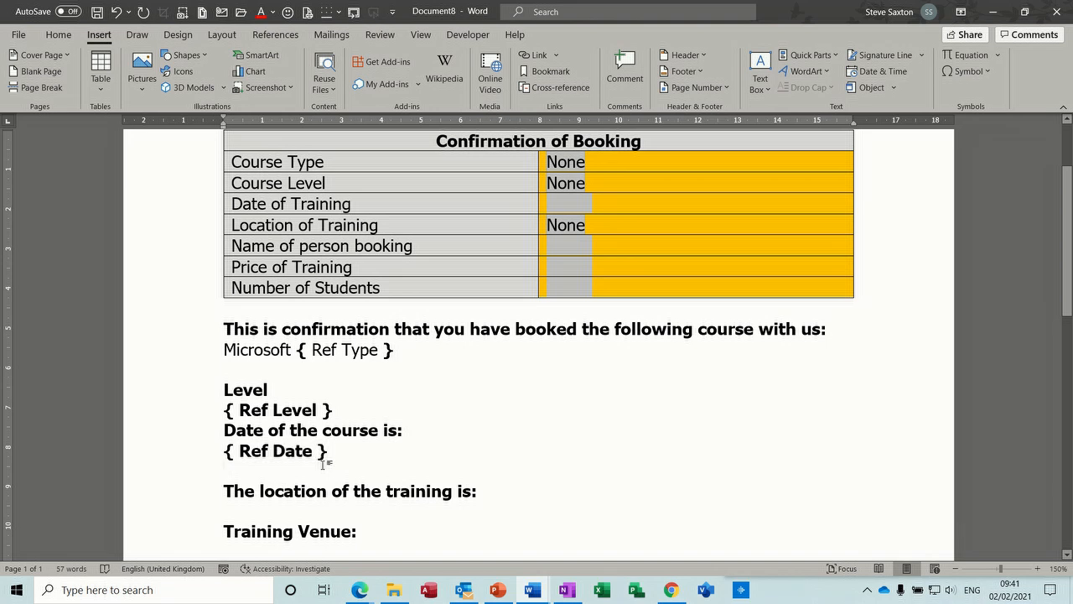
Try a { Ref Date } field on a new line below "The location of the training is:".
{"action": "left_click", "coordinate": [485, 492]}
{"action": "key", "text": "Return"}
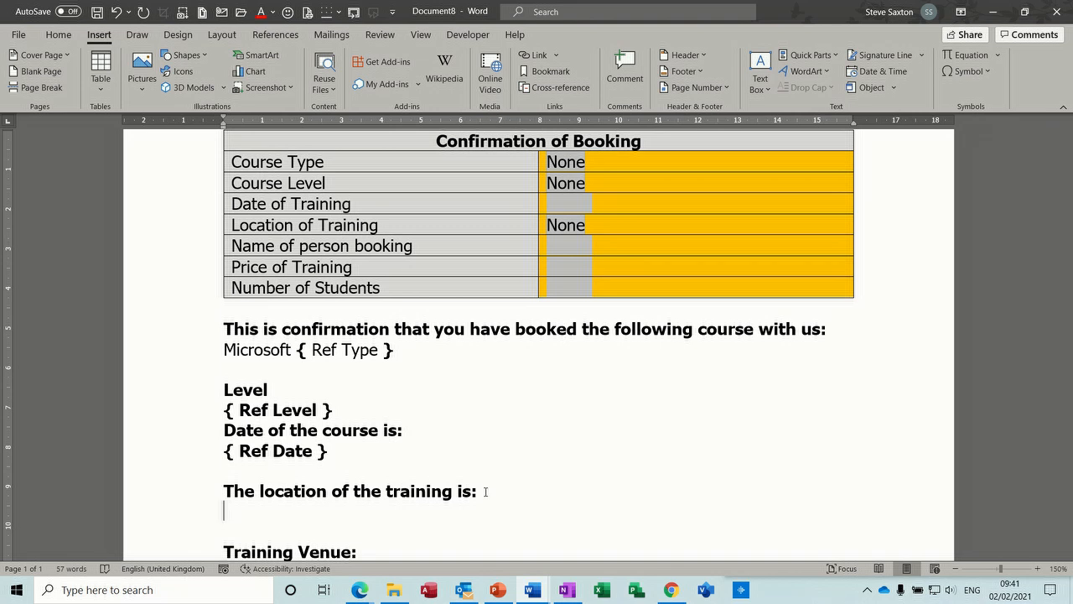
{"action": "key", "text": "ctrl+F9"}
{"action": "type", "text": "Ref Date"}
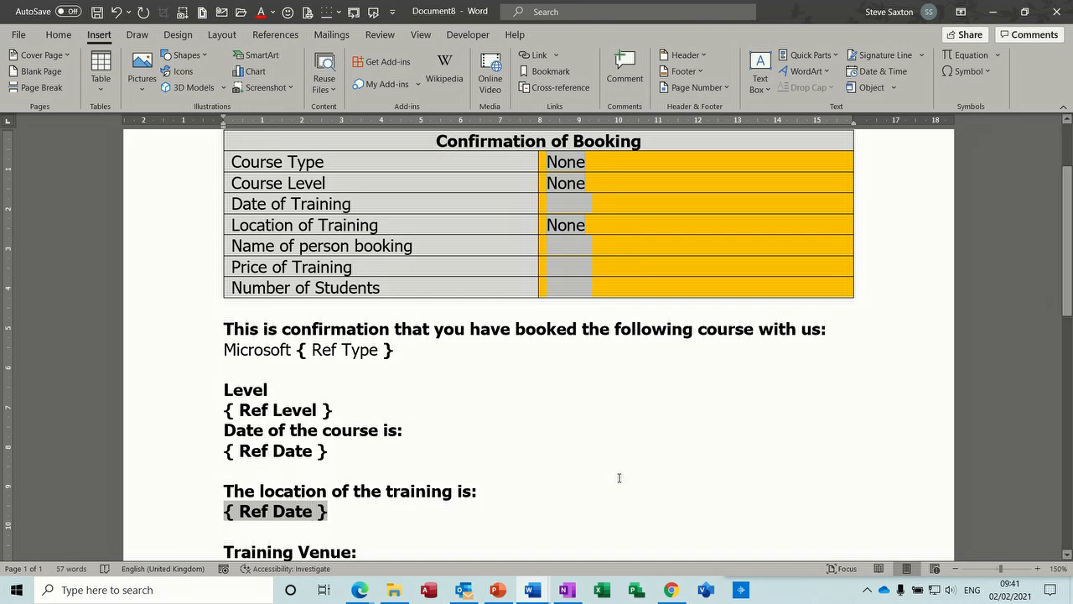
Look over the Training Venue line and the Location of Training drop-down field in the table.
{"action": "scroll", "coordinate": [1069, 240], "scroll_direction": "down", "scroll_amount": 2}
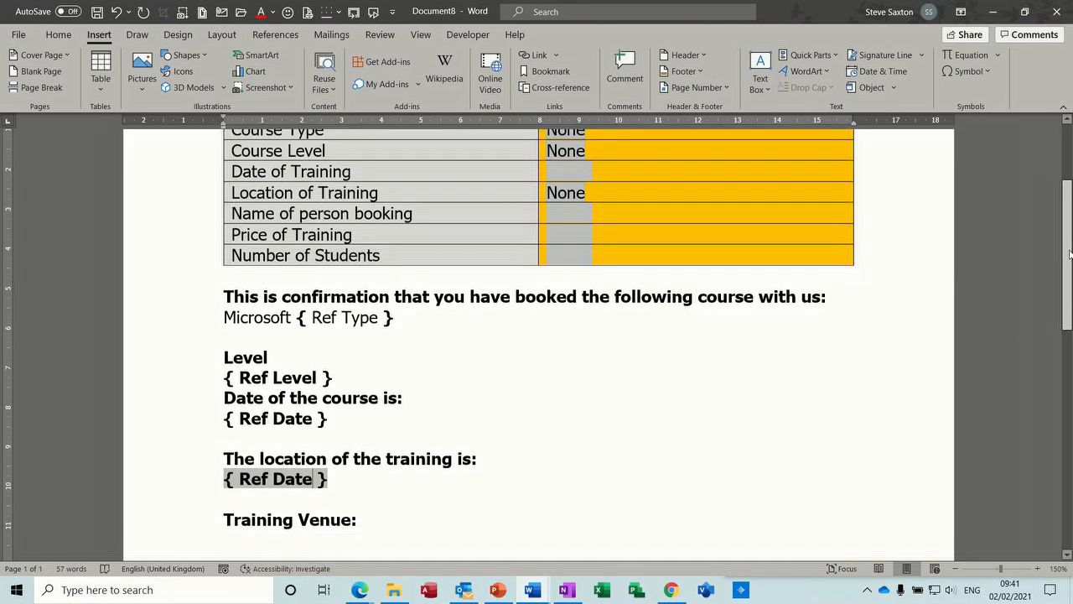
{"action": "left_click", "coordinate": [397, 466]}
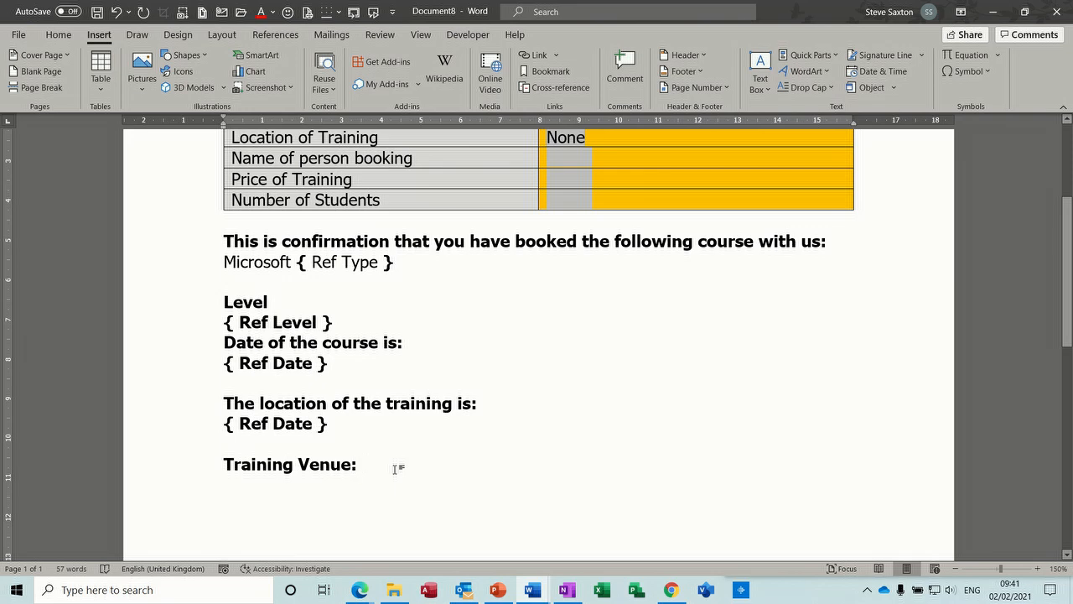
{"action": "scroll", "coordinate": [1070, 285], "scroll_direction": "up", "scroll_amount": 3}
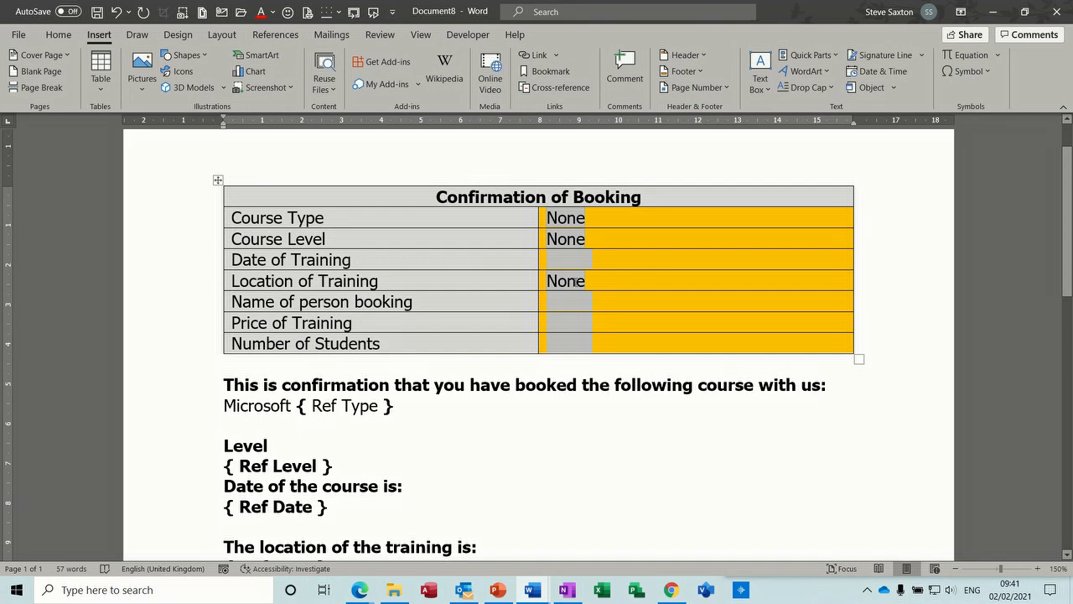
{"action": "double_click", "coordinate": [573, 281]}
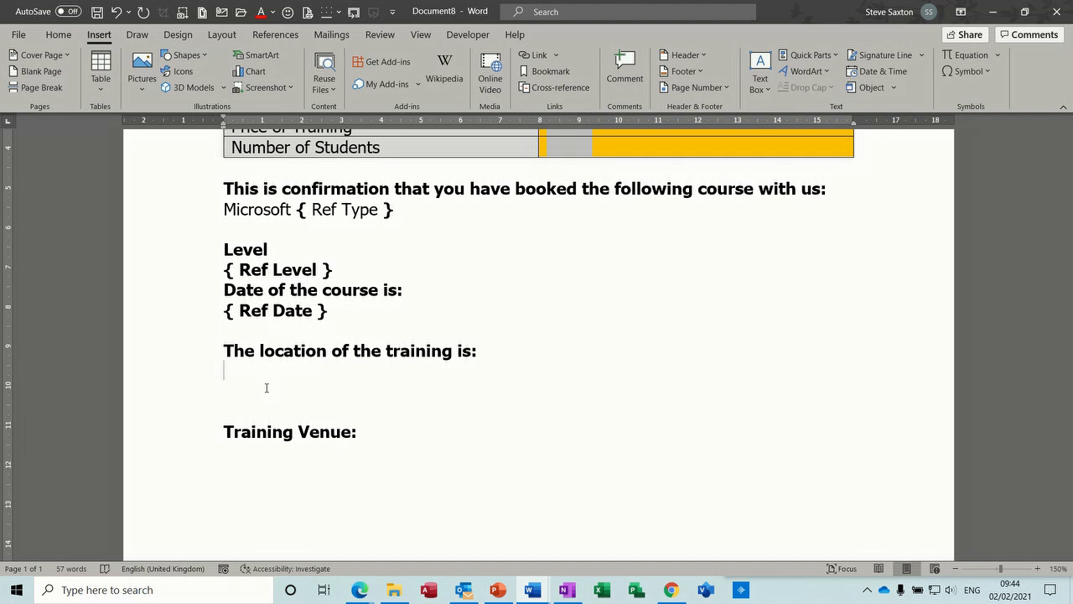
Insert an IF field below "The location of the training is:" with a nested { Ref Location } field inside it.
{"action": "key", "text": "ctrl+F9"}
{"action": "type", "text": "IF"}
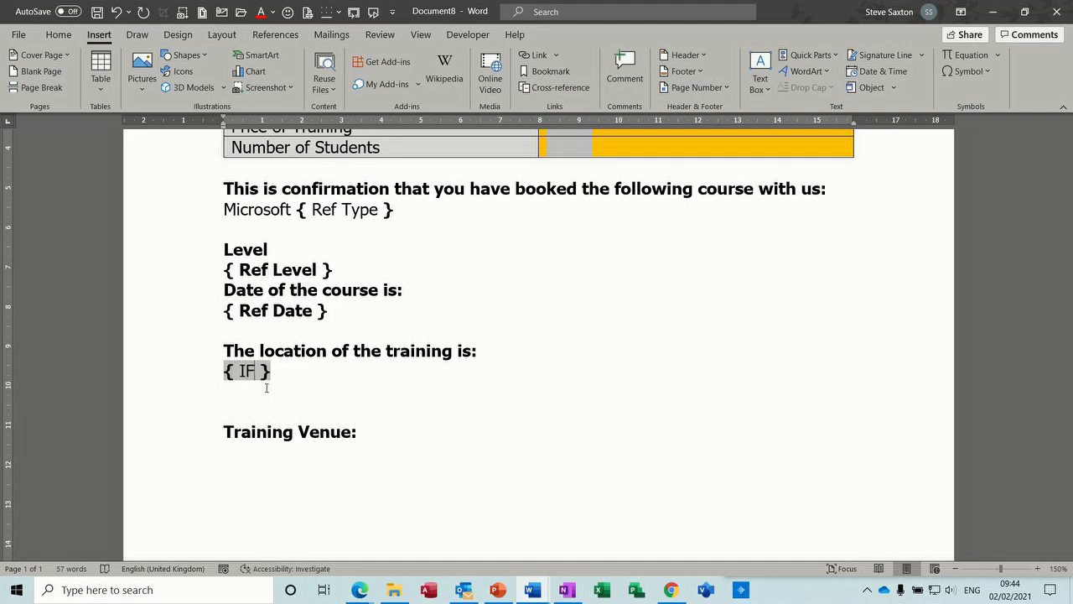
{"action": "key", "text": "ctrl+F9"}
{"action": "type", "text": "Ref "}
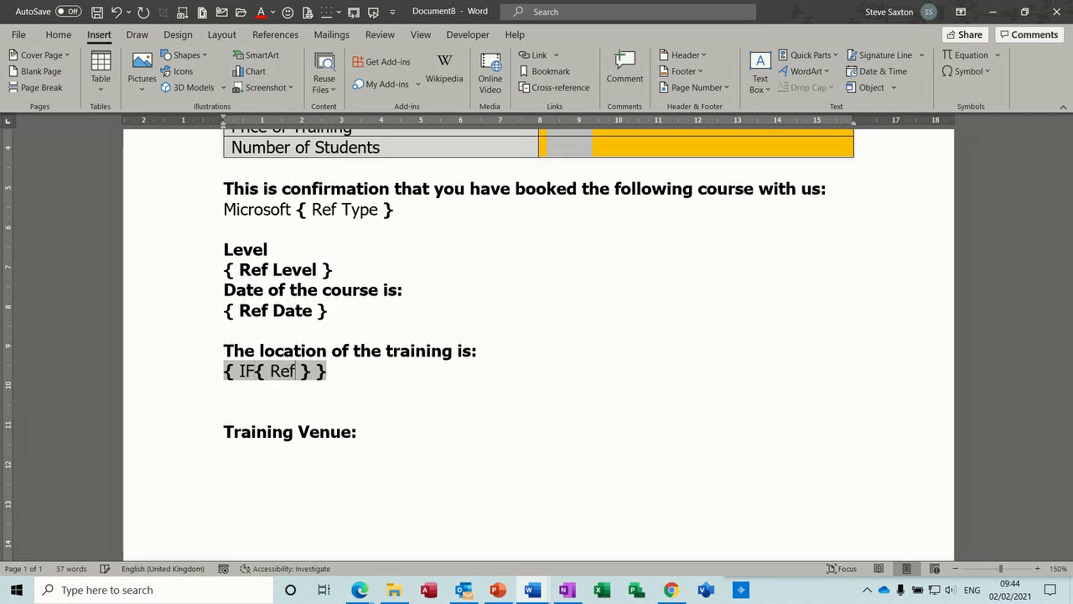
{"action": "type", "text": "Locatio"}
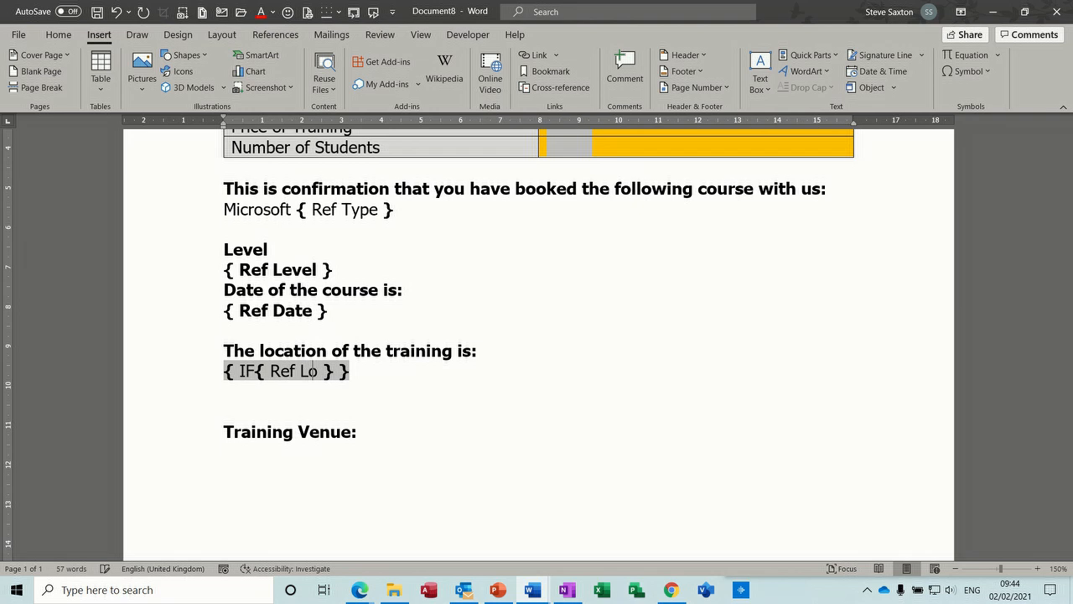
{"action": "type", "text": "n"}
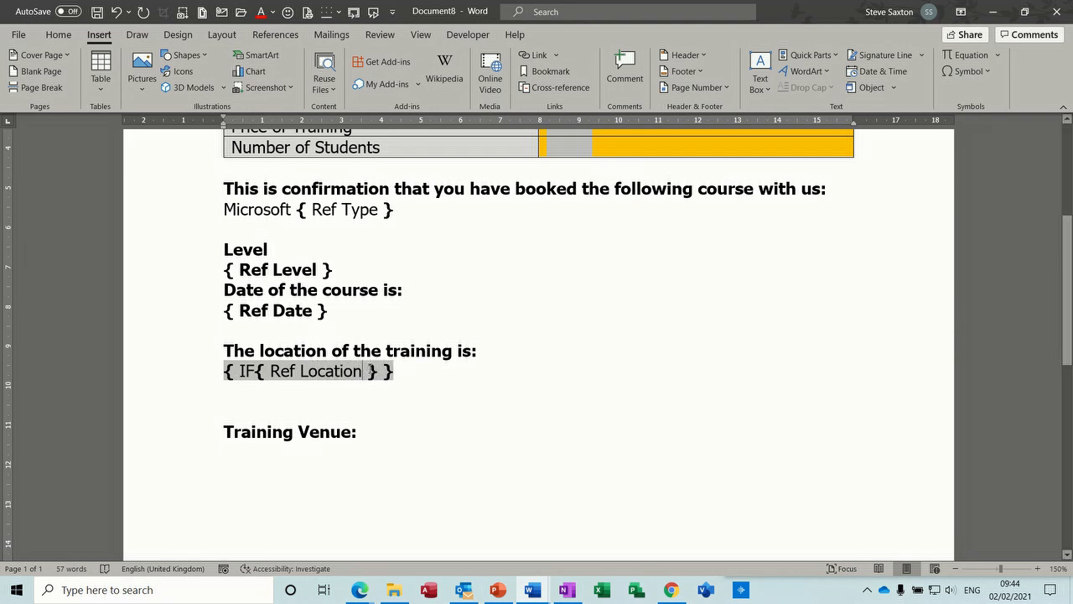
Extend the IF field after the nested Ref Location with the condition ="Online" and the true result "Online".
{"action": "left_click", "coordinate": [380, 372]}
{"action": "type", "text": "="}
{"action": "type", "text": "\"Onlin"}
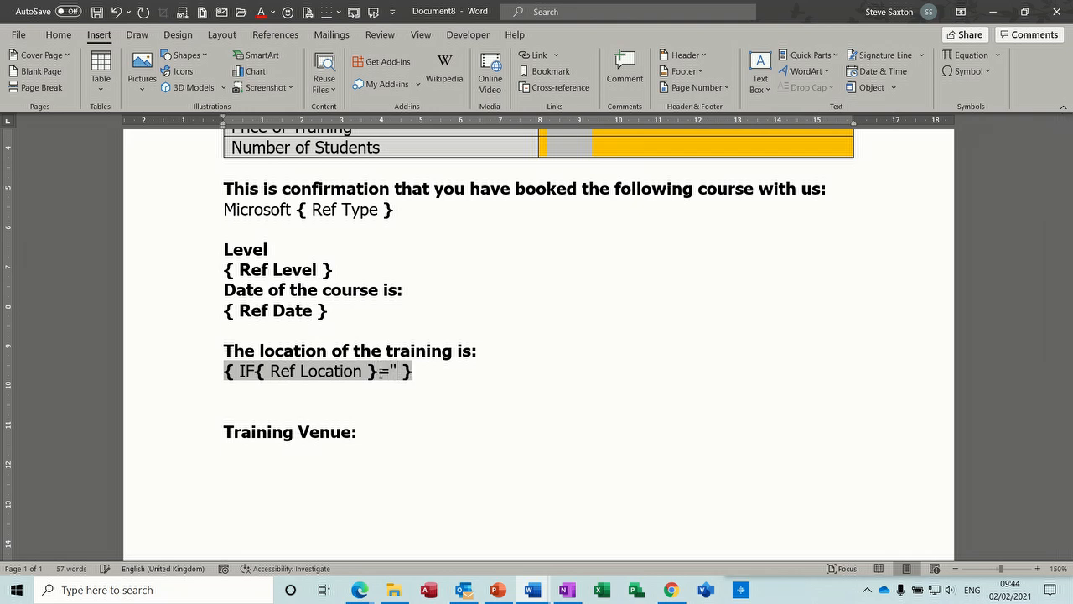
{"action": "type", "text": "e\""}
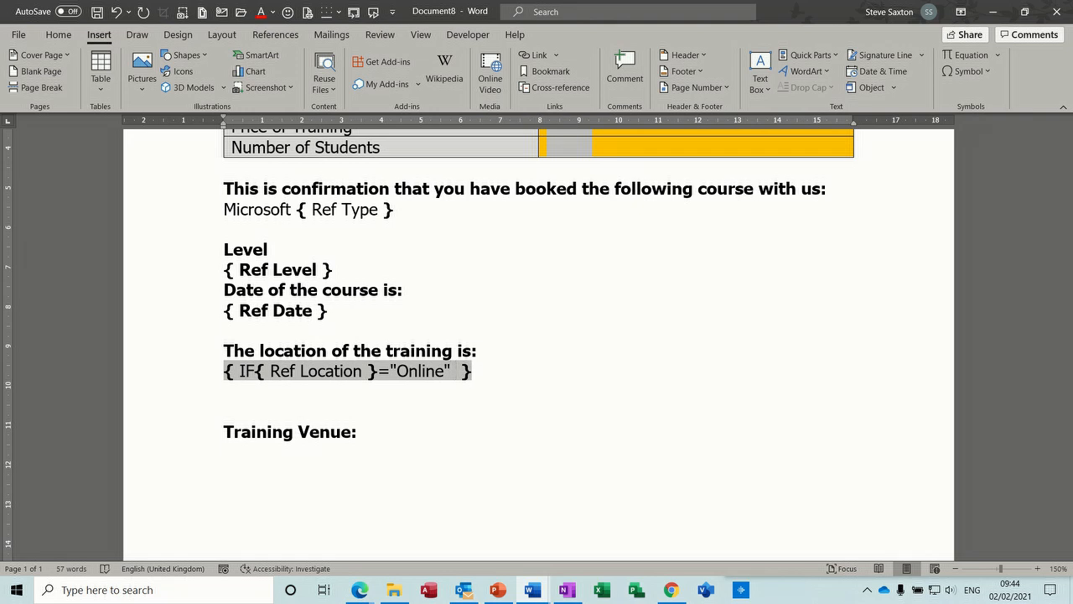
{"action": "type", "text": "\"Online"}
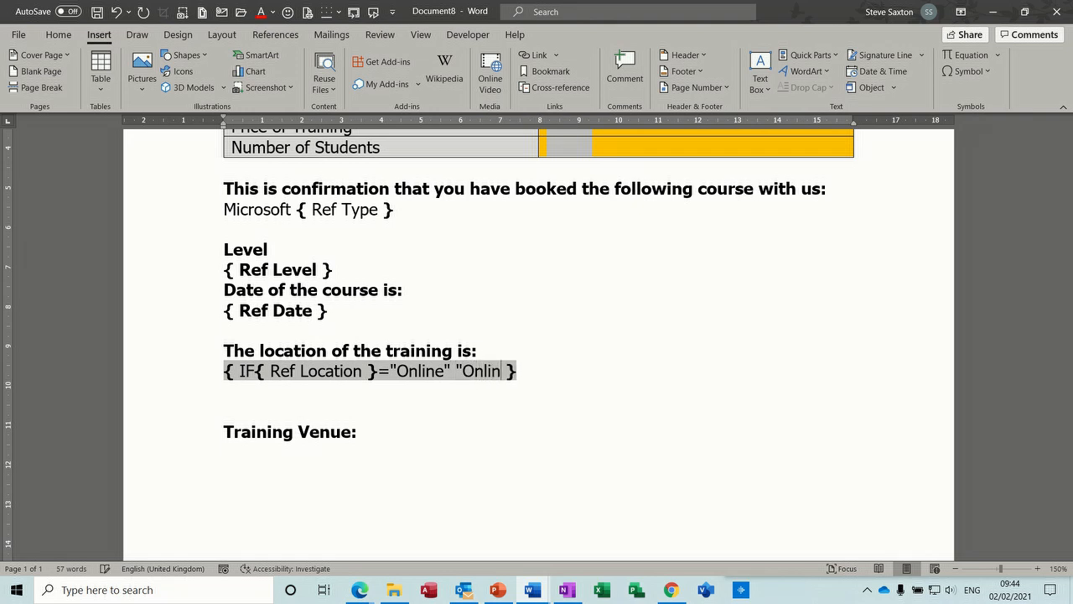
{"action": "type", "text": "\""}
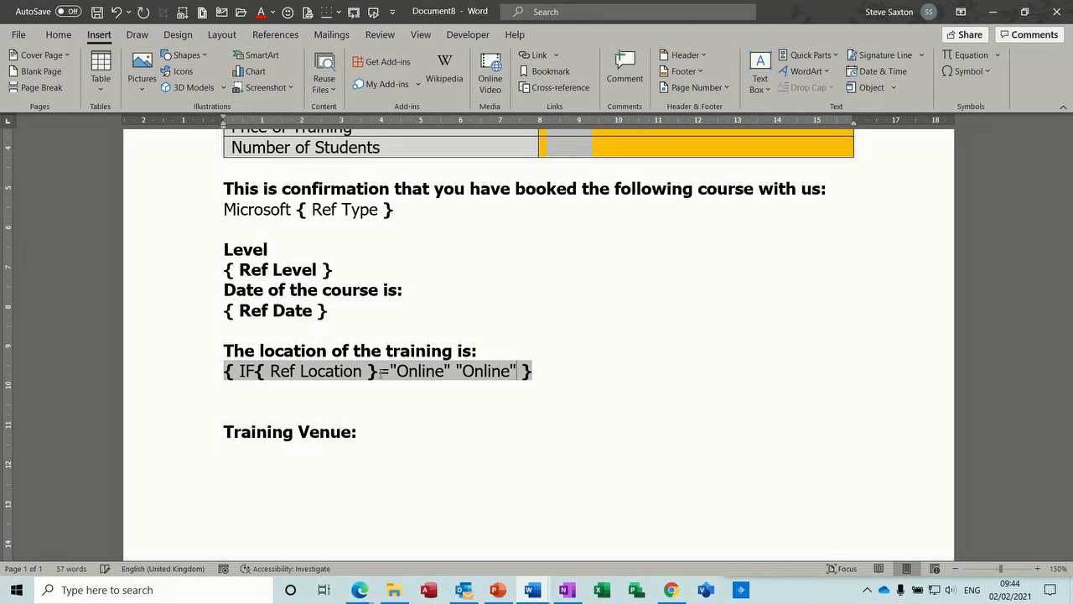
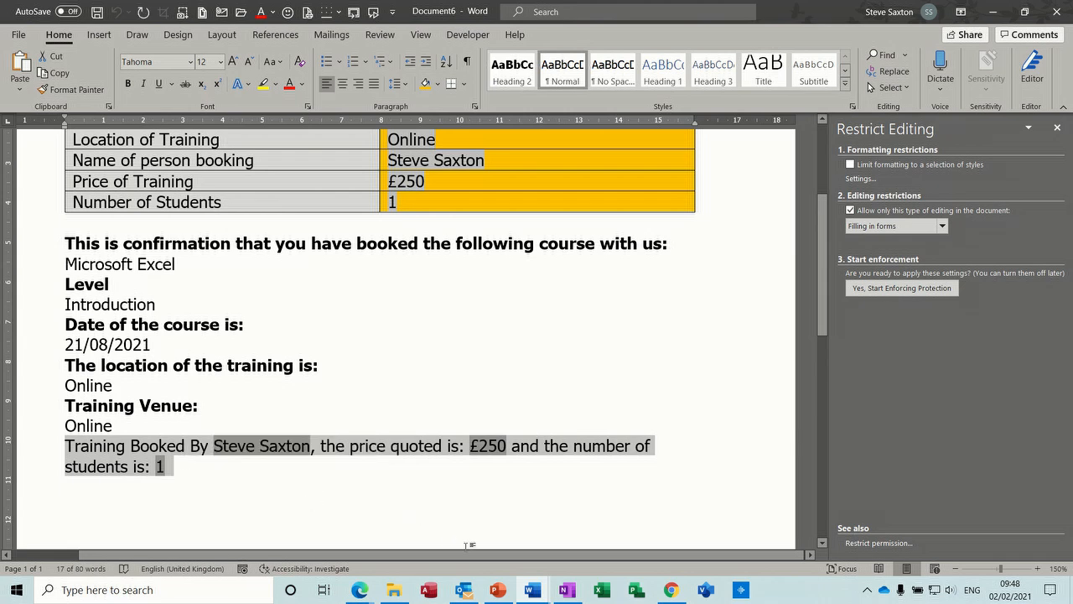
Switch to the Document8 booking form and stop its form-filling protection.
{"action": "mouse_move", "coordinate": [526, 589]}
{"action": "left_click", "coordinate": [539, 530]}
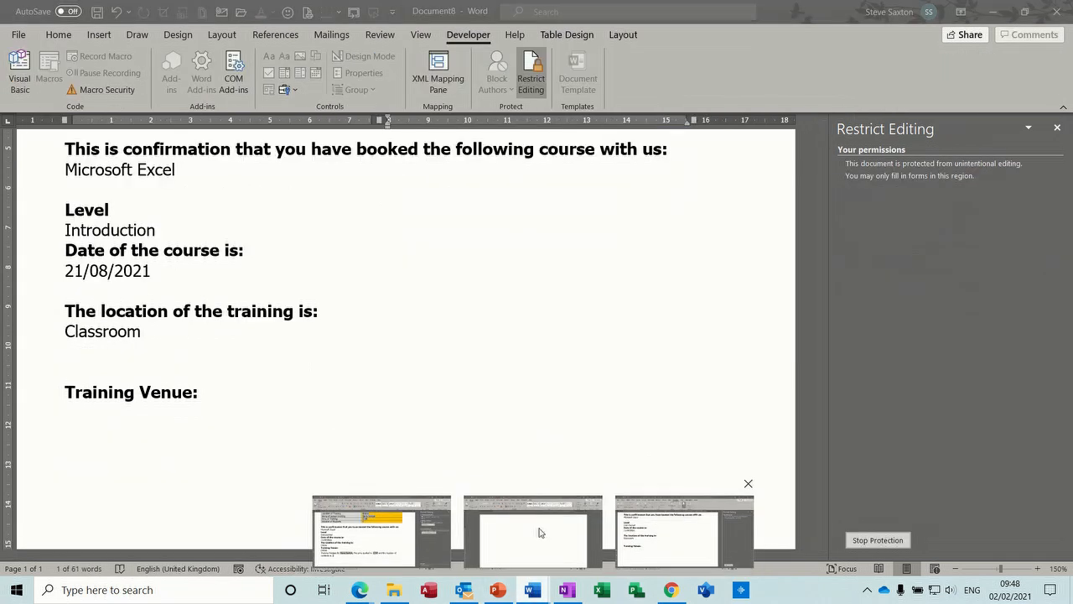
{"action": "scroll", "coordinate": [149, 445], "scroll_direction": "up", "scroll_amount": 3}
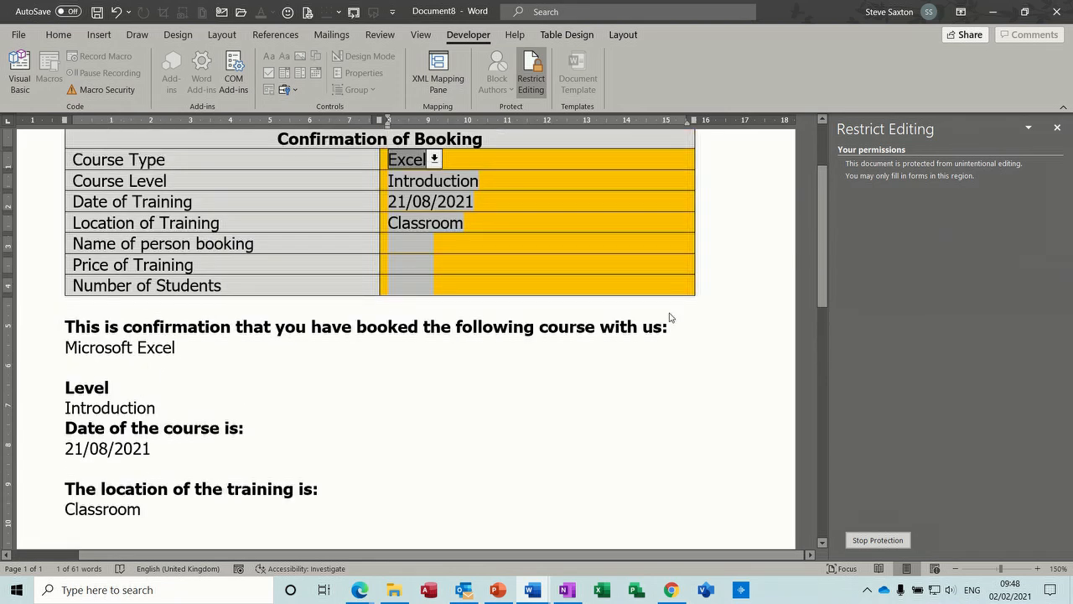
{"action": "left_click", "coordinate": [855, 540]}
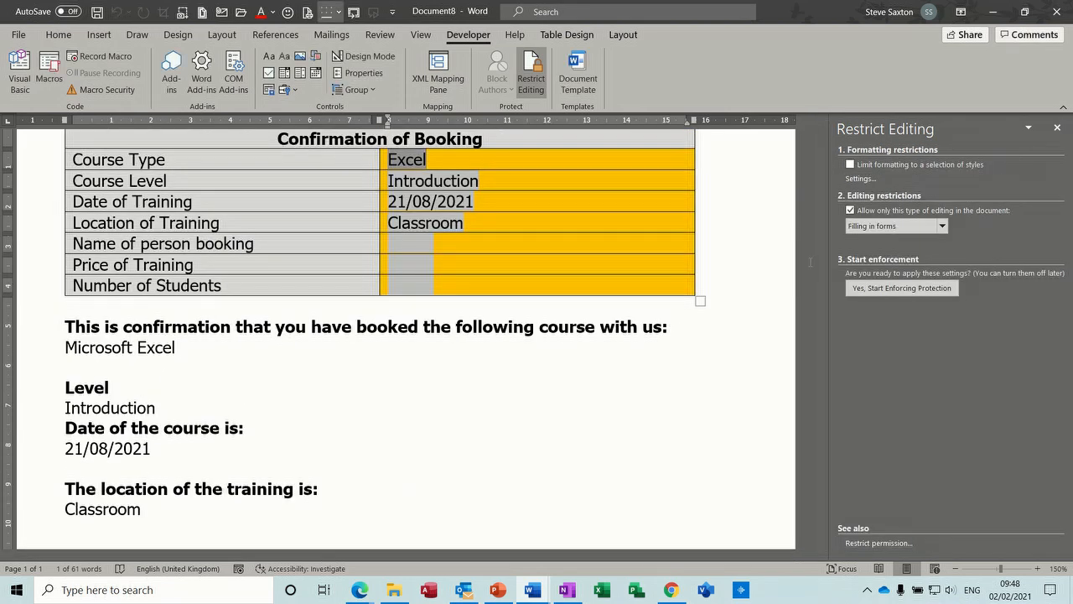
Add blank lines below the "Training Venue:" heading and paste the copied "Training Booked By" sentence there.
{"action": "left_click_drag", "start_coordinate": [826, 245], "coordinate": [830, 354]}
{"action": "left_click", "coordinate": [97, 326]}
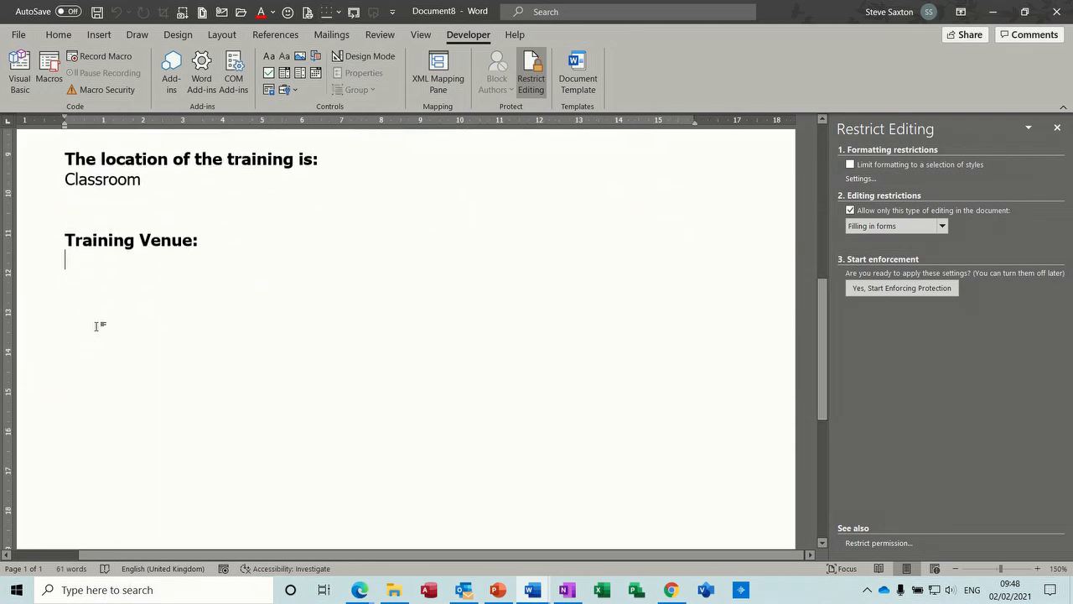
{"action": "key", "text": "Return"}
{"action": "key", "text": "Return"}
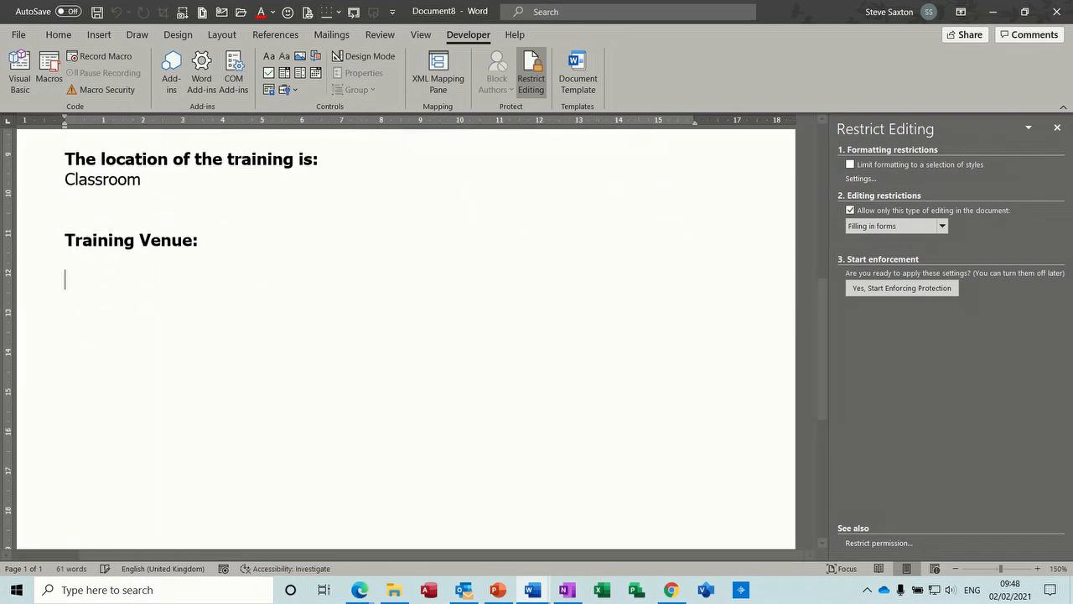
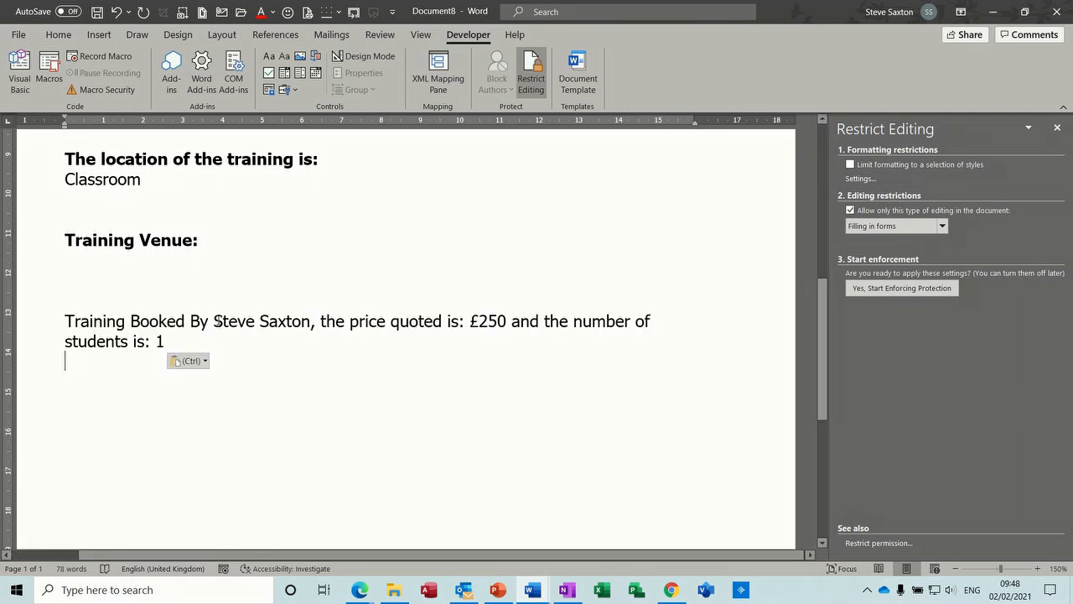
Delete the booker's name, the £250 price and the student number 1 from the pasted "Training Booked By" sentence.
{"action": "left_click_drag", "start_coordinate": [214, 321], "coordinate": [306, 321]}
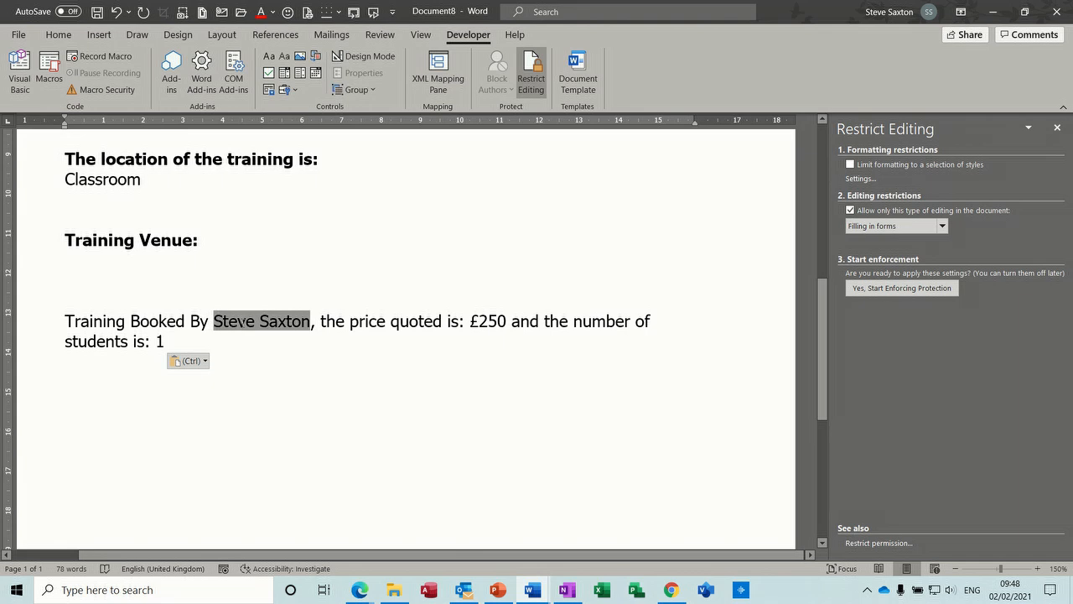
{"action": "key", "text": "Delete"}
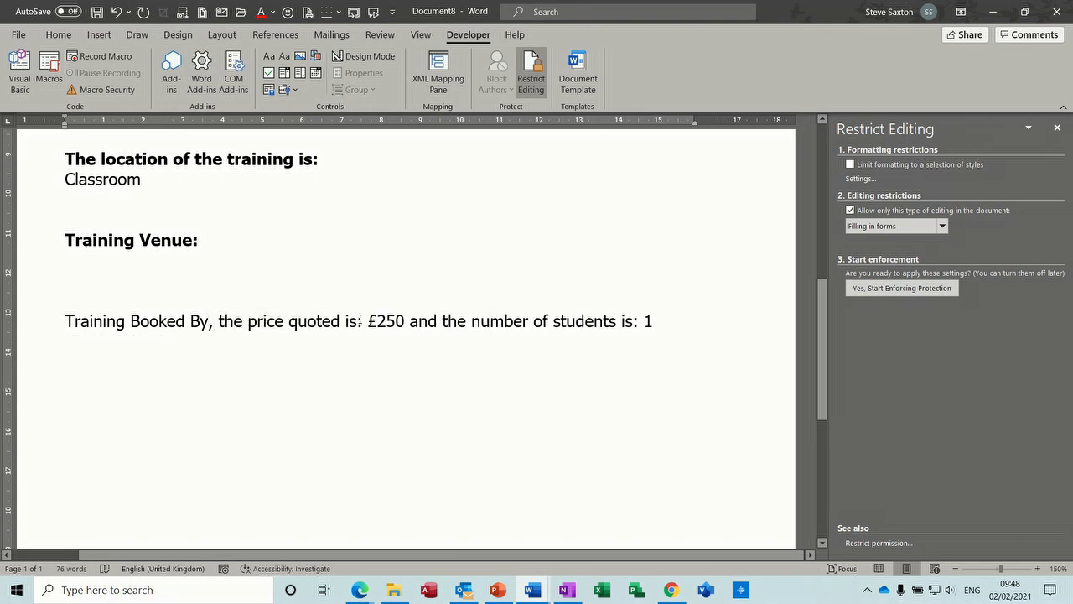
{"action": "double_click", "coordinate": [386, 321]}
{"action": "key", "text": "Delete"}
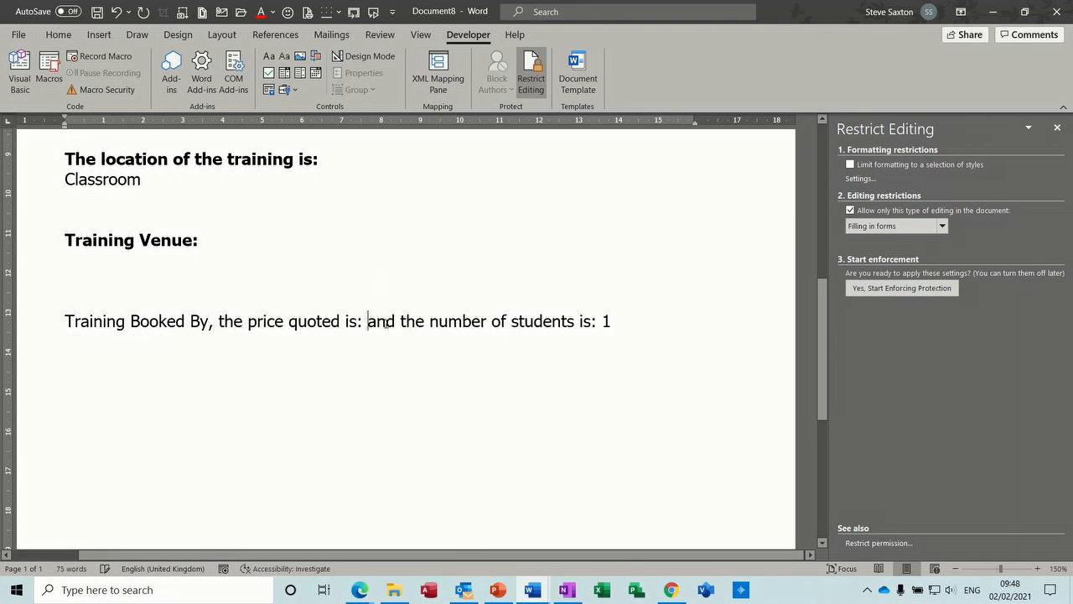
{"action": "double_click", "coordinate": [606, 322]}
{"action": "key", "text": "Delete"}
Set the bookmark of the "Name of person booking" text form field in the table to Person.
{"action": "left_click_drag", "start_coordinate": [824, 328], "coordinate": [829, 188]}
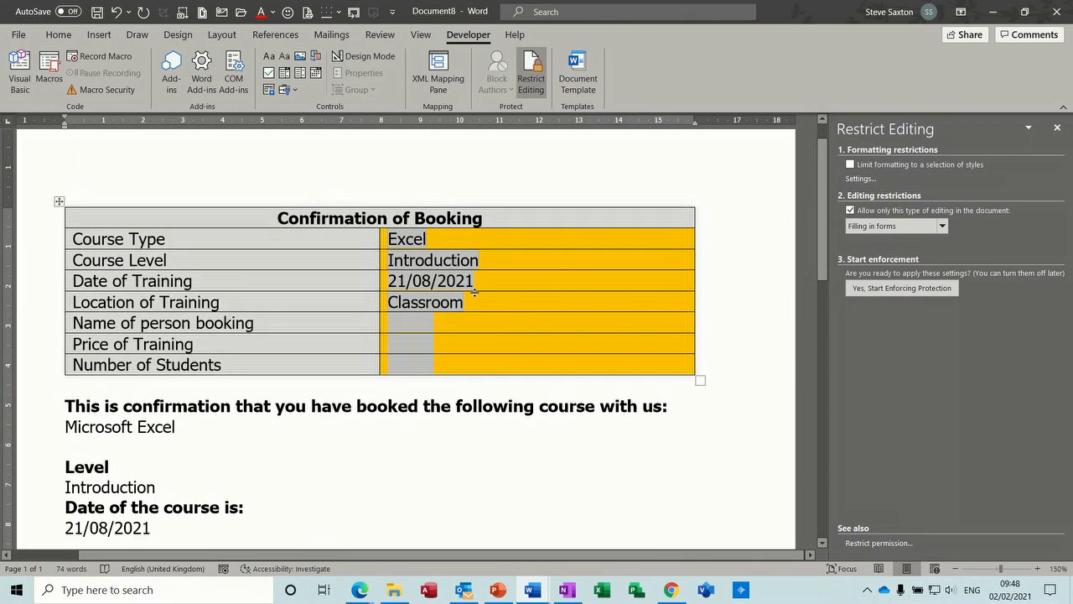
{"action": "double_click", "coordinate": [412, 322]}
{"action": "left_click_drag", "start_coordinate": [420, 336], "coordinate": [366, 334]}
{"action": "type", "text": "Person"}
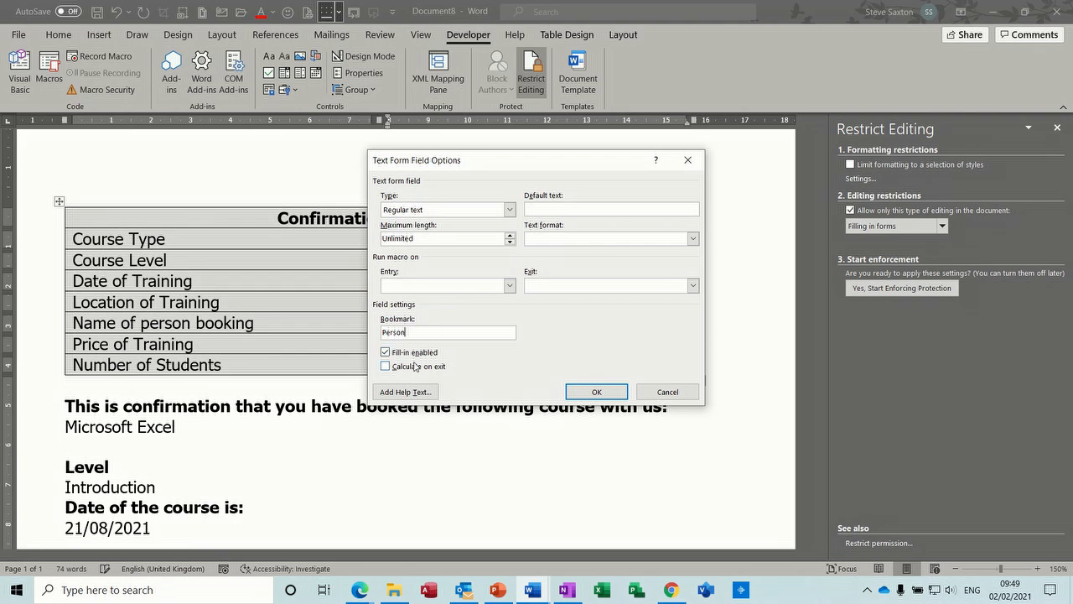
{"action": "left_click", "coordinate": [578, 391]}
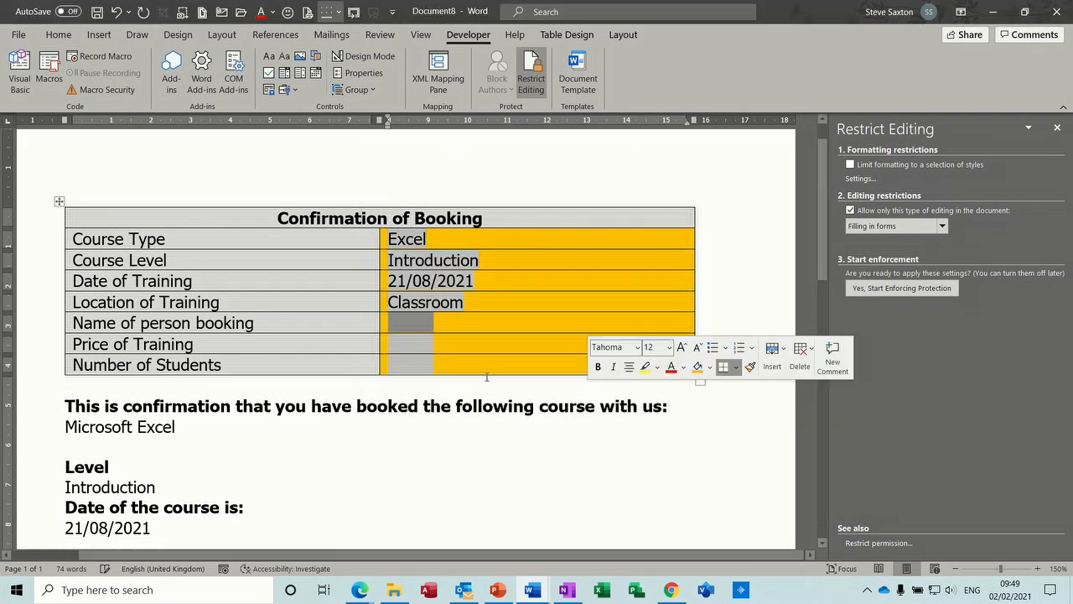
Set the "Price of Training" text form field's bookmark to Price and enable Calculate on exit.
{"action": "double_click", "coordinate": [403, 344]}
{"action": "left_click_drag", "start_coordinate": [416, 332], "coordinate": [379, 332]}
{"action": "type", "text": "Pr"}
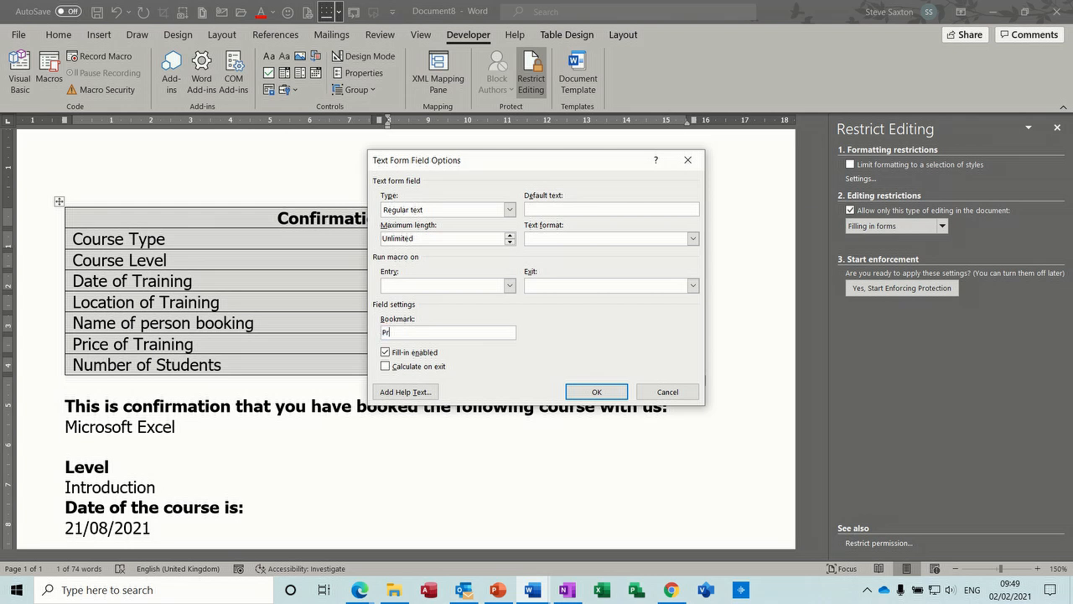
{"action": "left_click", "coordinate": [385, 367]}
{"action": "left_click", "coordinate": [585, 399]}
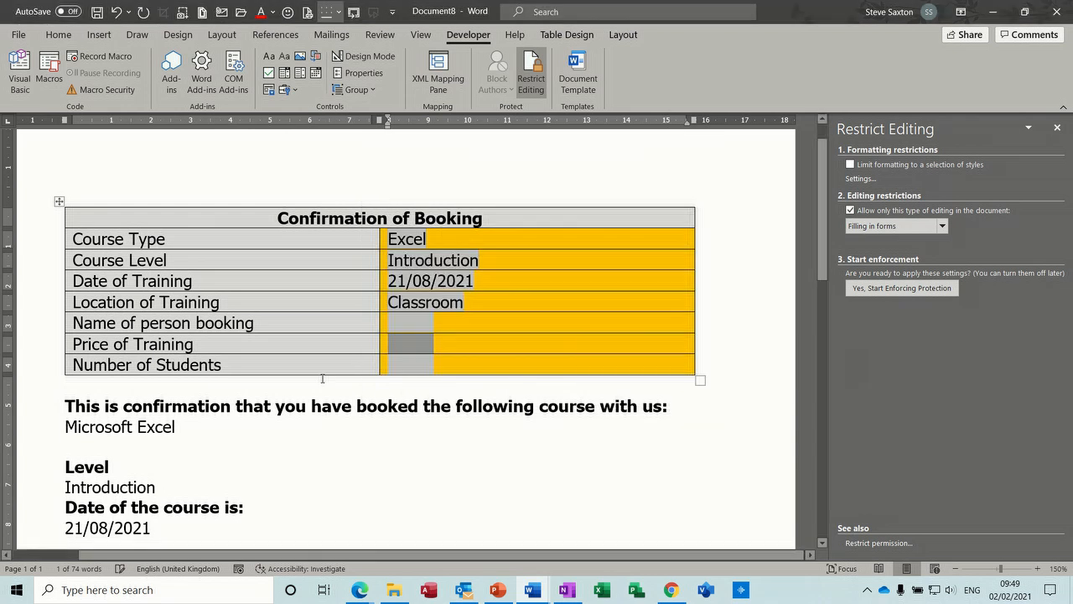
Set the "Number of Students" text form field's bookmark to Students with Calculate on exit enabled.
{"action": "double_click", "coordinate": [403, 366]}
{"action": "left_click_drag", "start_coordinate": [407, 332], "coordinate": [384, 332]}
{"action": "type", "text": "Students"}
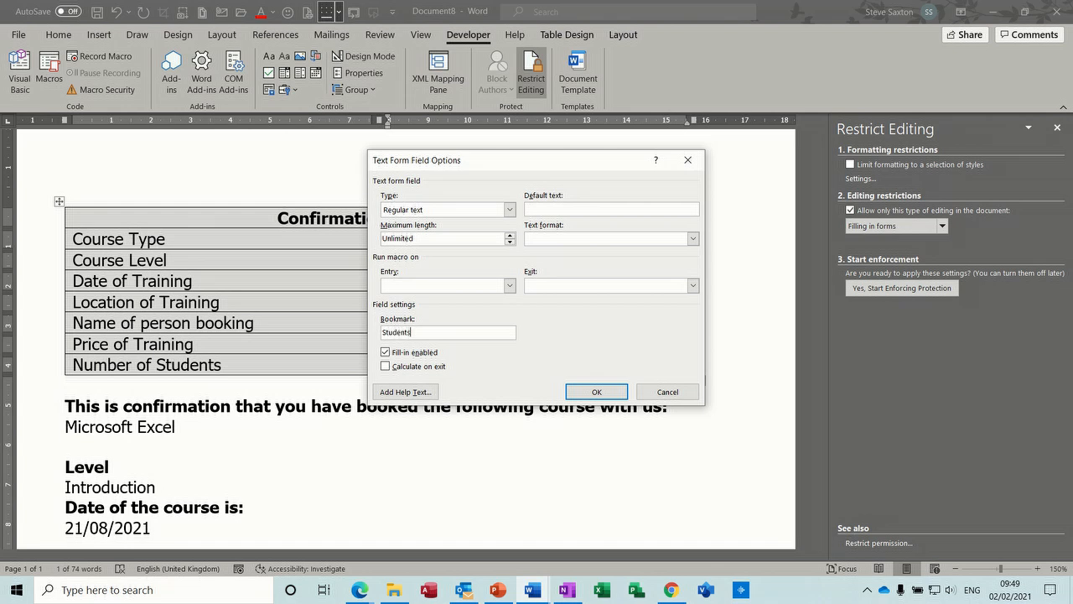
{"action": "left_click", "coordinate": [593, 393]}
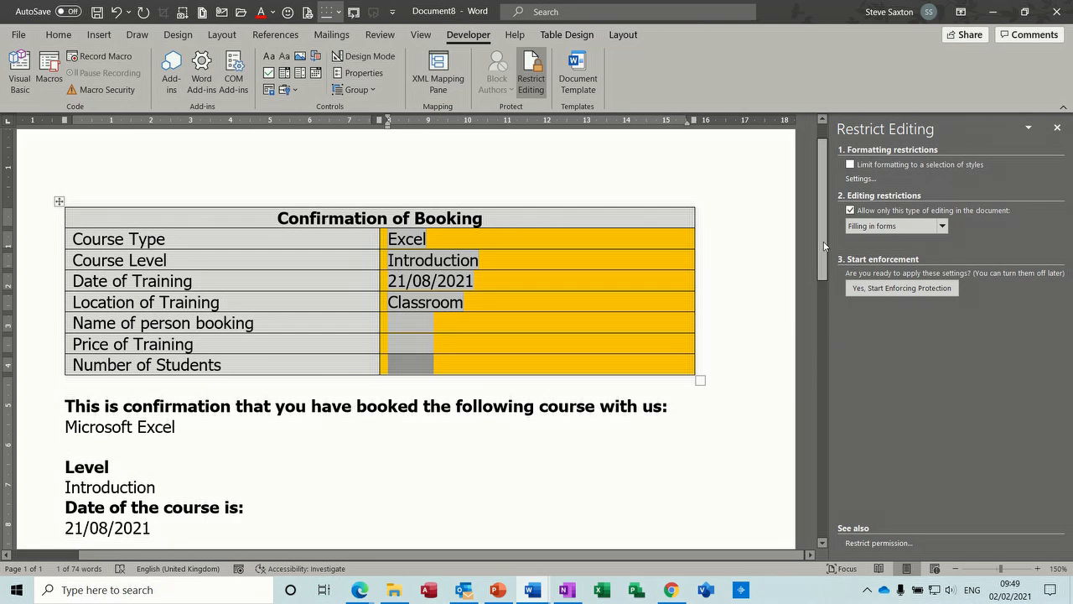
Insert a { Ref Person } field after "Training Booked By," in the sentence below Training Venue.
{"action": "scroll", "coordinate": [828, 293], "scroll_direction": "down", "scroll_amount": 5}
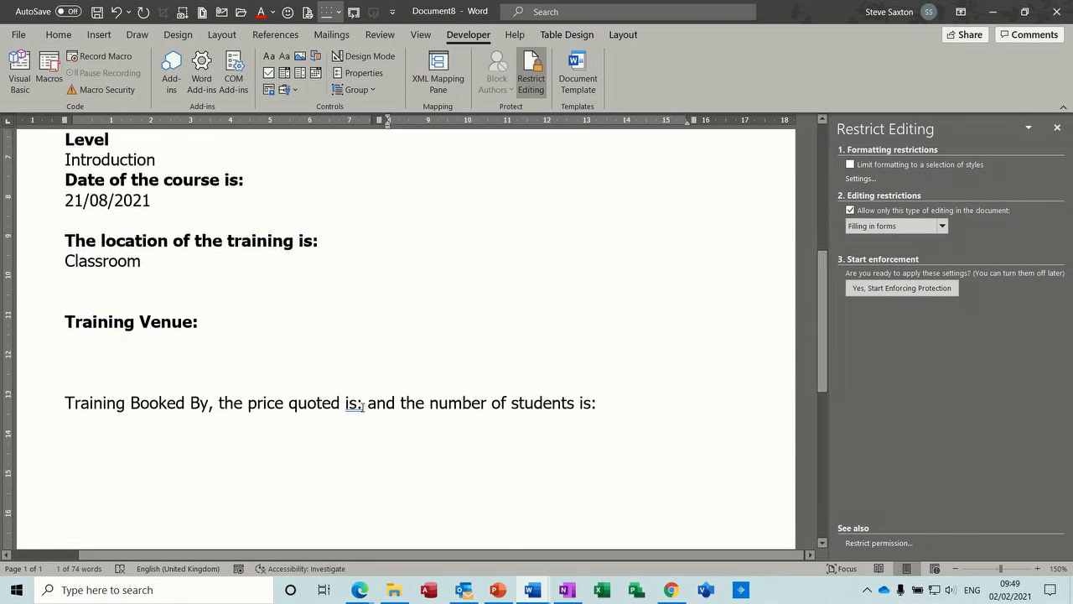
{"action": "left_click", "coordinate": [216, 404]}
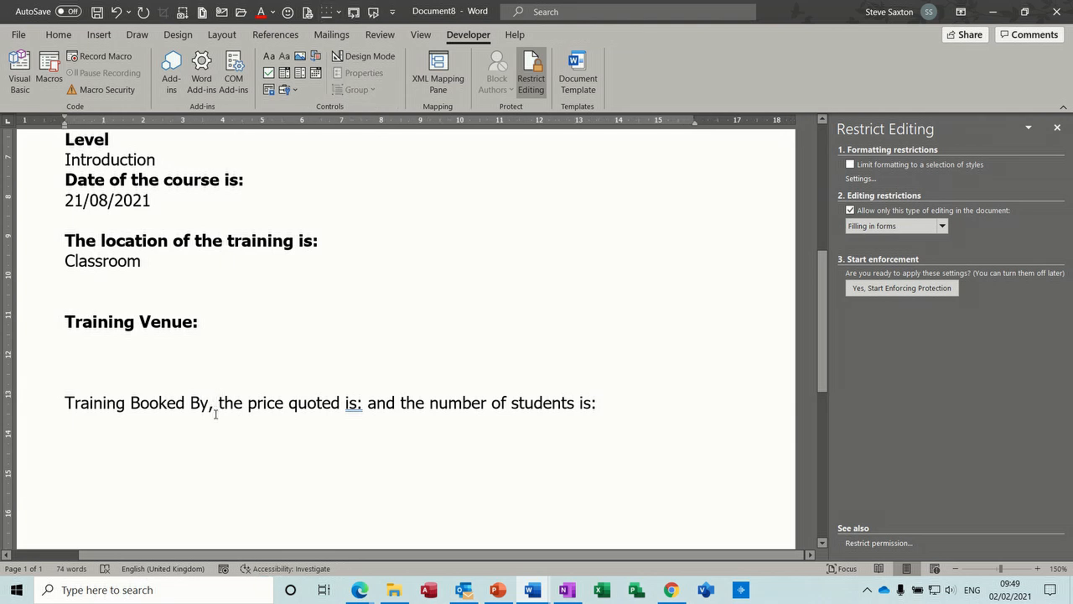
{"action": "key", "text": "ctrl+F9"}
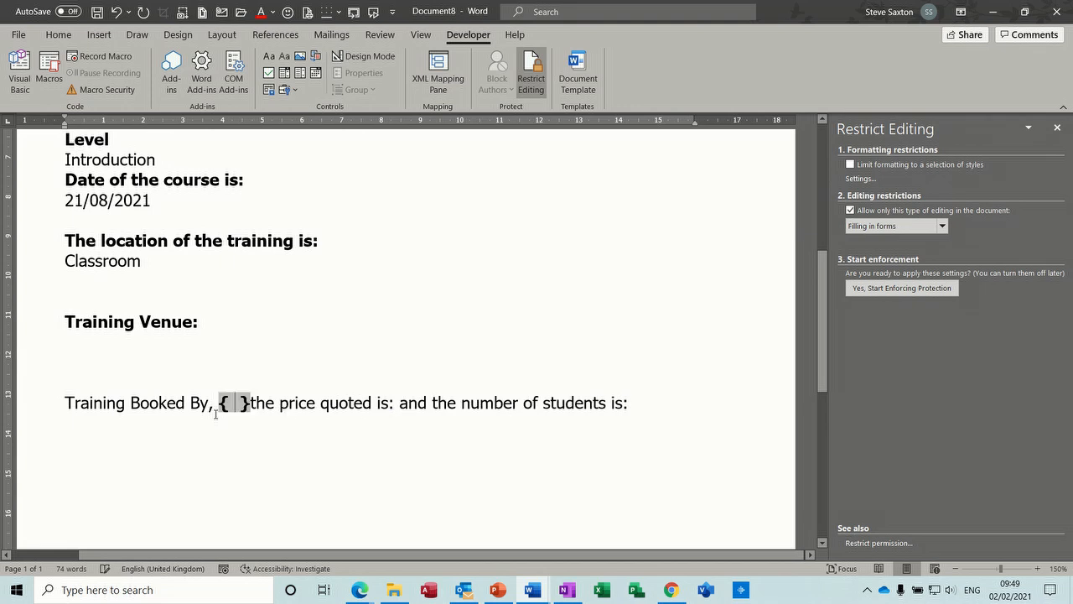
{"action": "type", "text": "R"}
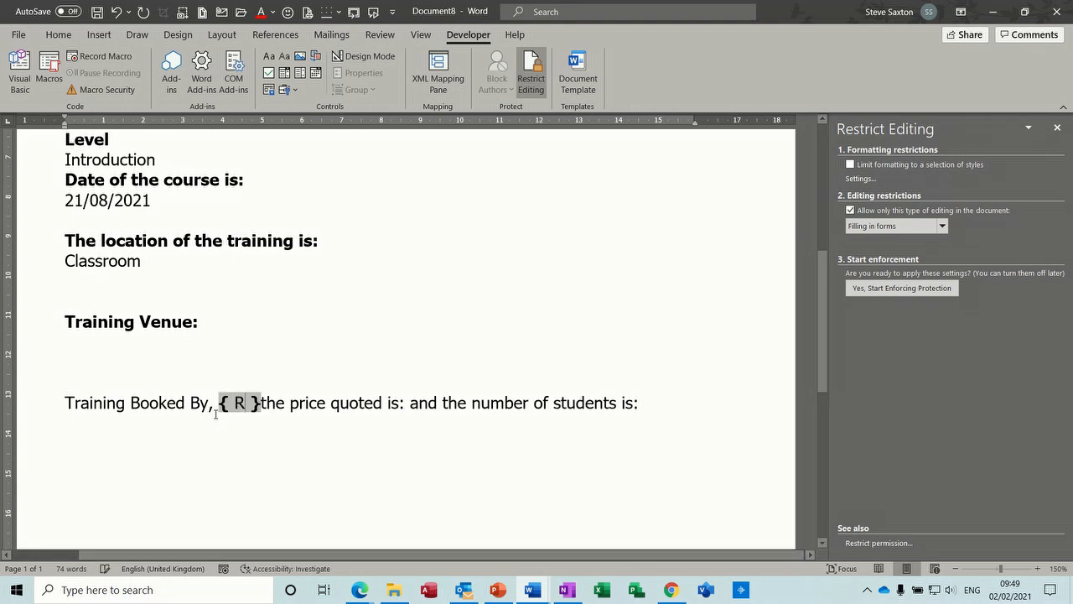
{"action": "type", "text": "ef Person"}
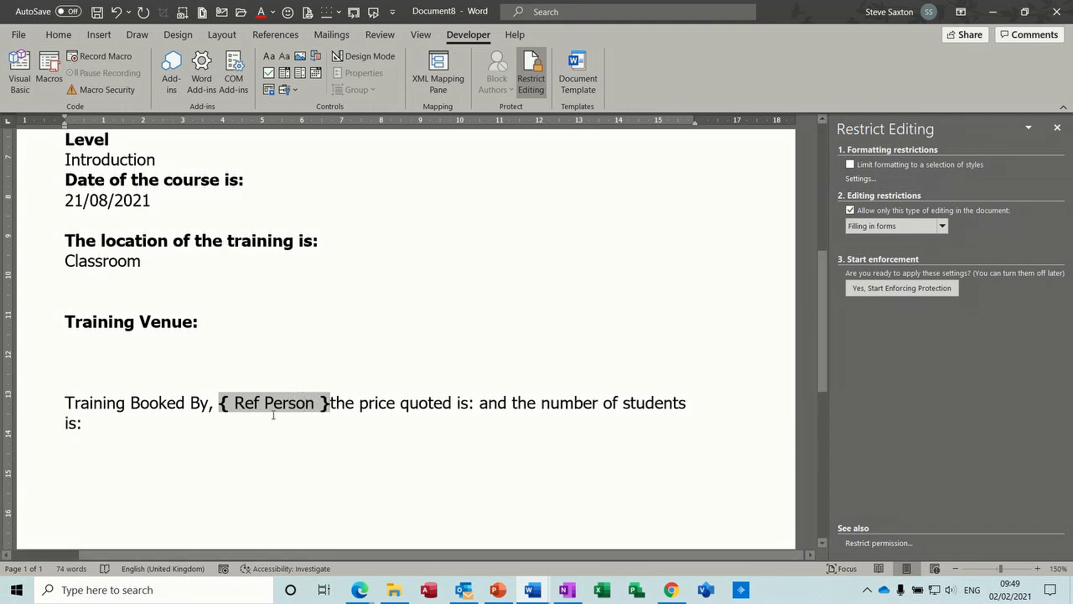
Insert a { Ref Price } field after "the price quoted is:" in the same sentence.
{"action": "left_click", "coordinate": [480, 404]}
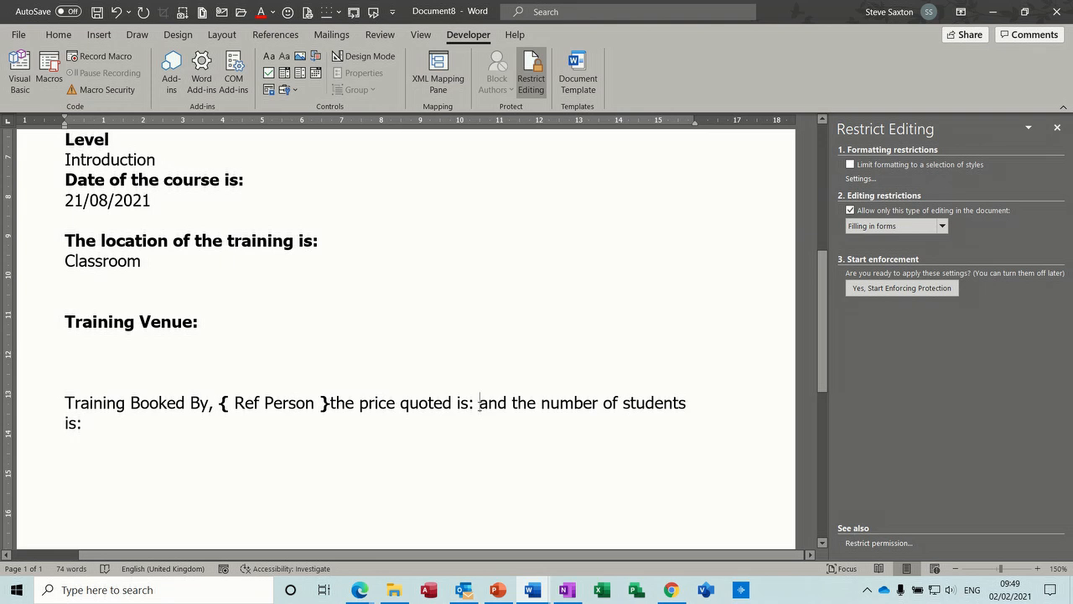
{"action": "key", "text": "ctrl+F9"}
{"action": "type", "text": "Ref P"}
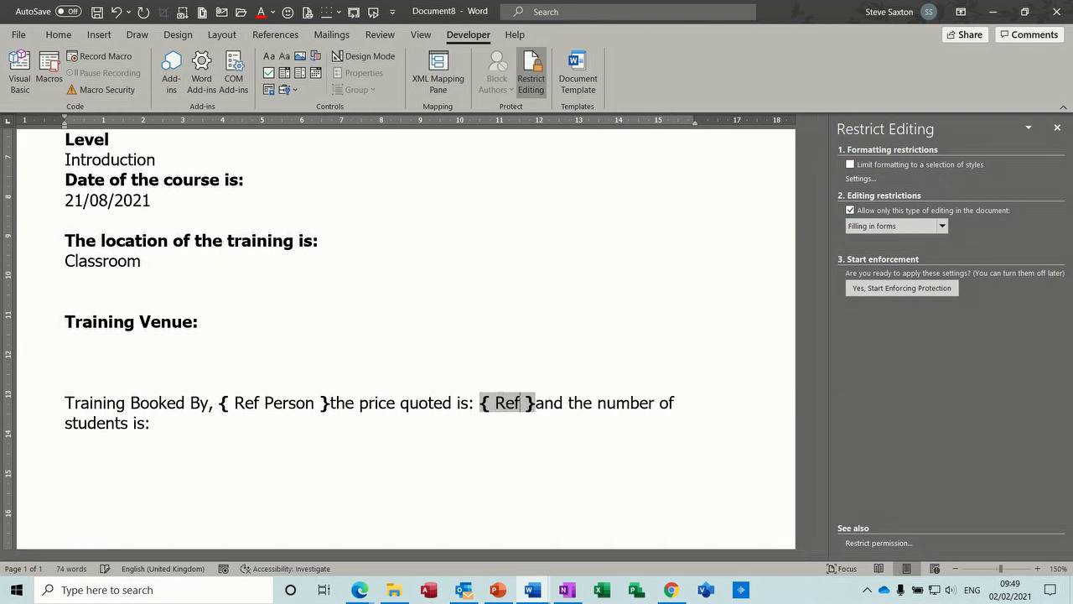
{"action": "type", "text": "rice"}
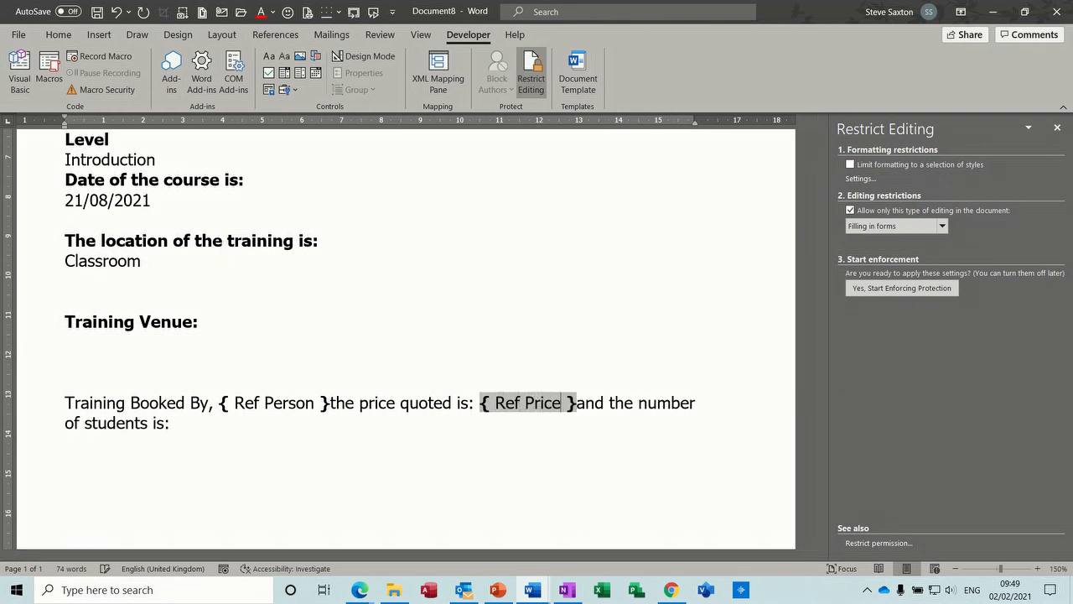
Insert a { Ref Students } field after "the number of students is:", with Ref capitalised.
{"action": "left_click", "coordinate": [201, 425]}
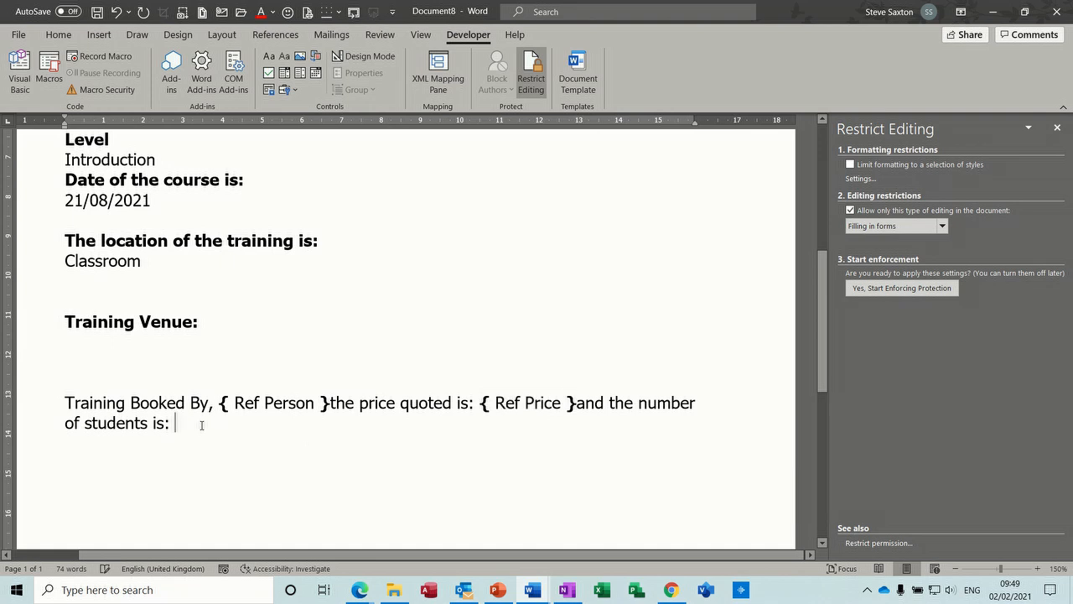
{"action": "key", "text": "ctrl+F9"}
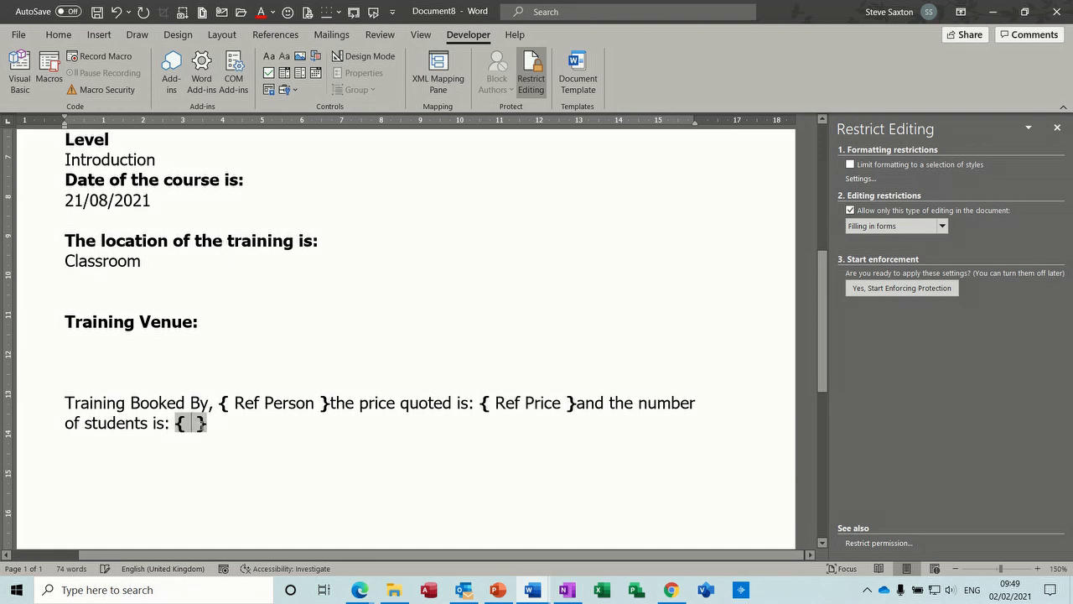
{"action": "type", "text": "ref Students"}
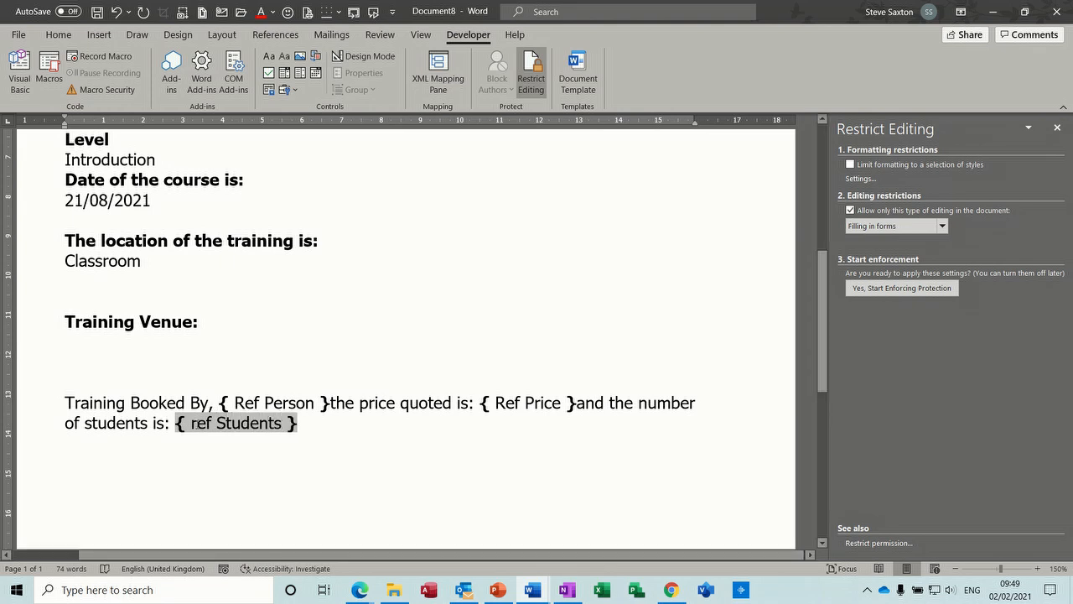
{"action": "left_click", "coordinate": [198, 422]}
{"action": "key", "text": "BackSpace"}
{"action": "type", "text": "R"}
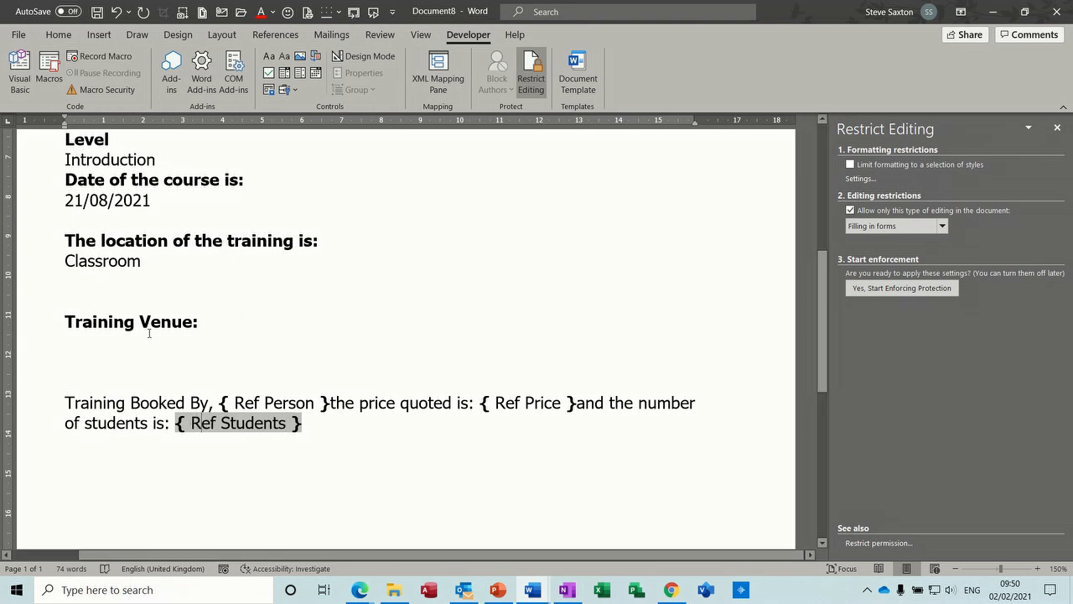
Check the Location of Training drop-down field's items and bookmark, and review the empty area below Training Venue.
{"action": "left_click", "coordinate": [99, 340]}
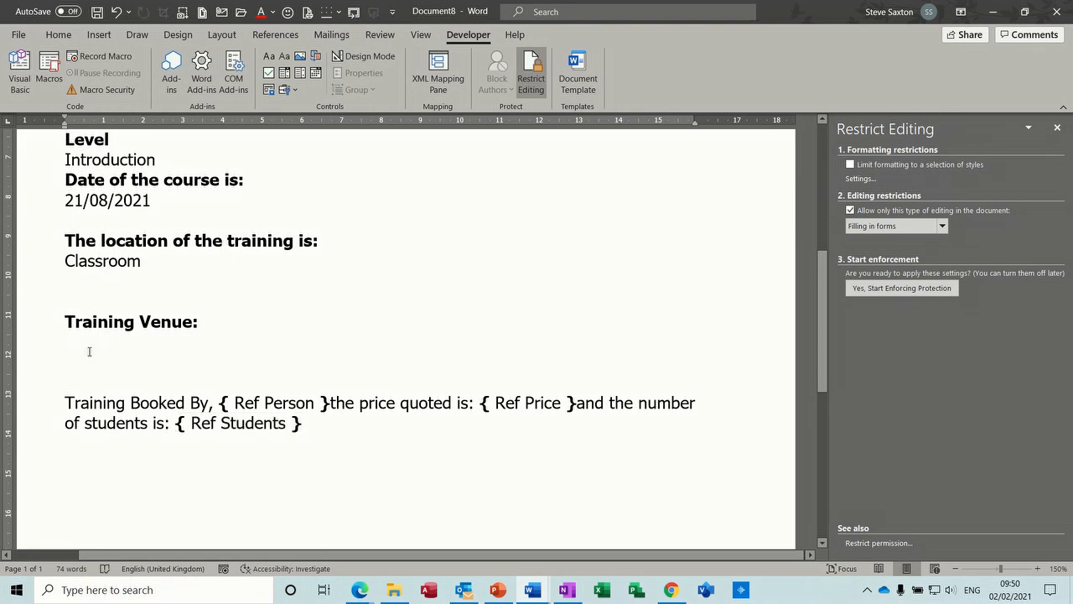
{"action": "left_click_drag", "start_coordinate": [826, 343], "coordinate": [827, 231]}
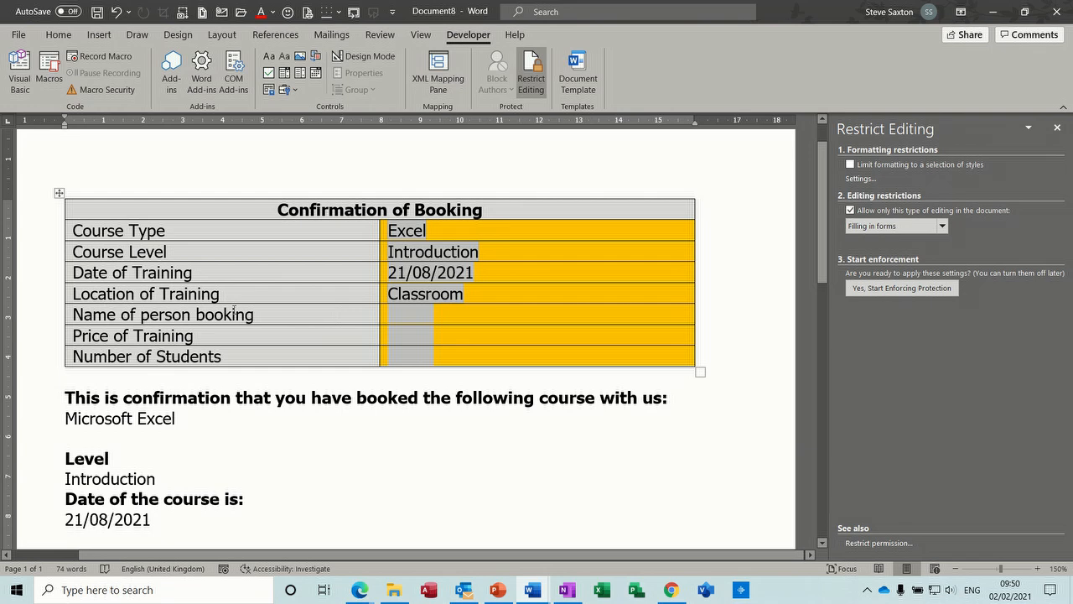
{"action": "double_click", "coordinate": [421, 295]}
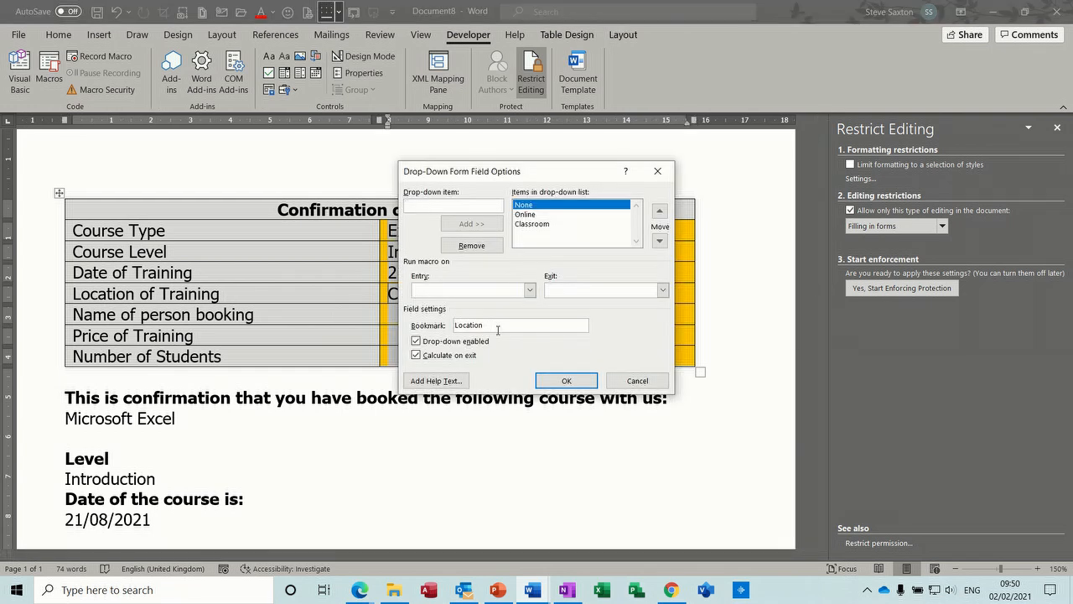
{"action": "left_click", "coordinate": [638, 382]}
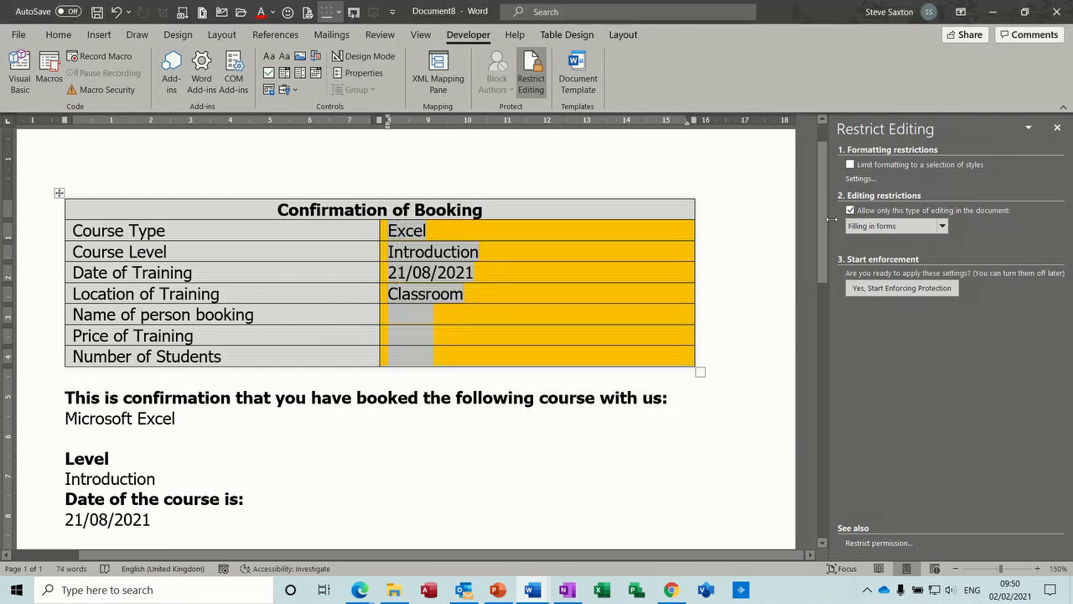
{"action": "left_click_drag", "start_coordinate": [826, 224], "coordinate": [826, 308]}
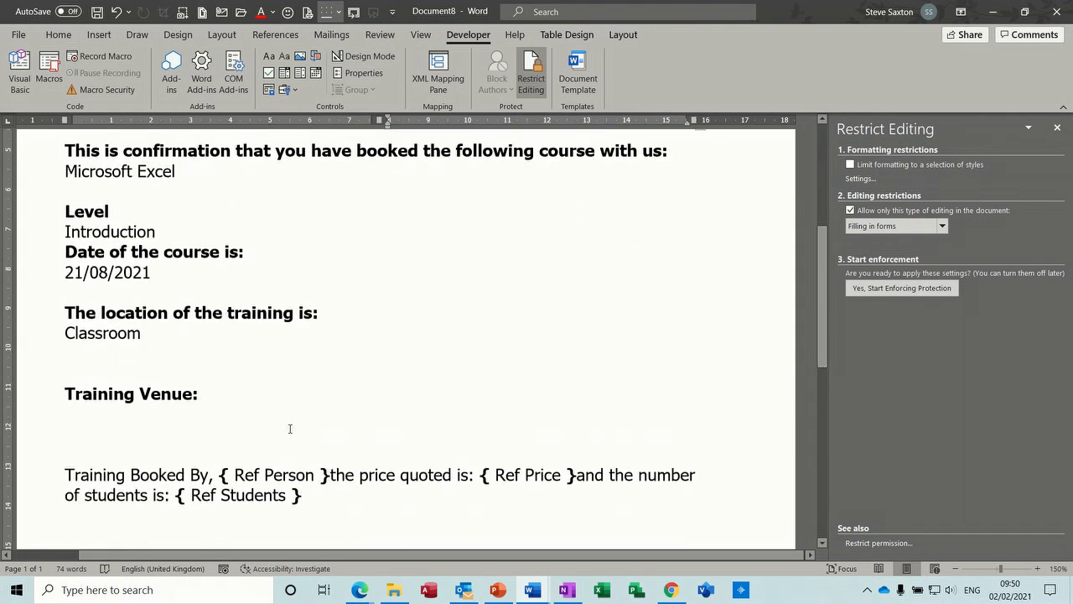
{"action": "left_click_drag", "start_coordinate": [823, 271], "coordinate": [830, 185]}
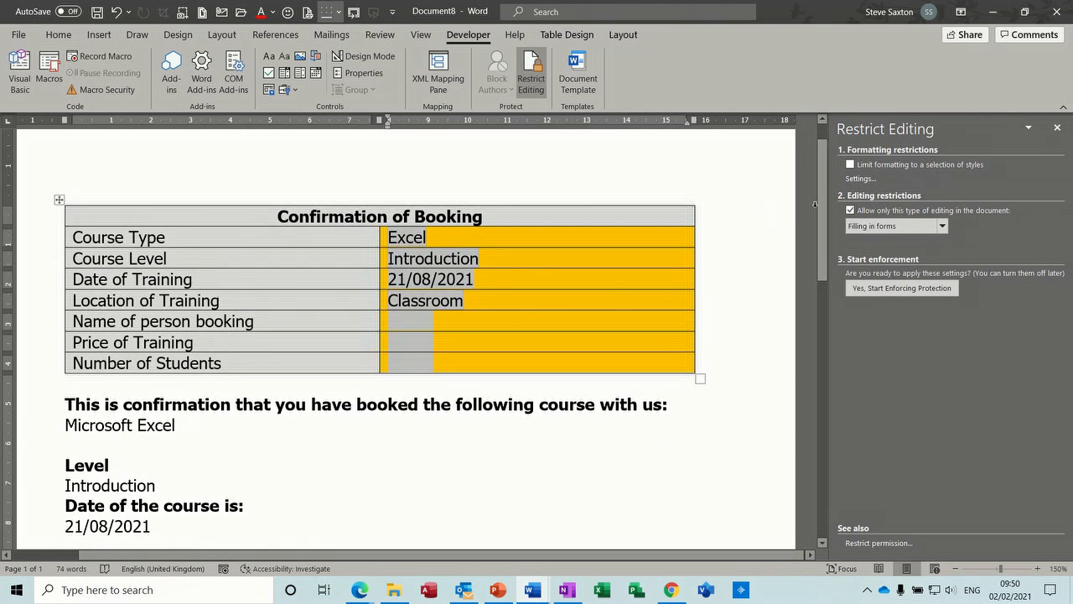
{"action": "left_click_drag", "start_coordinate": [824, 221], "coordinate": [798, 315]}
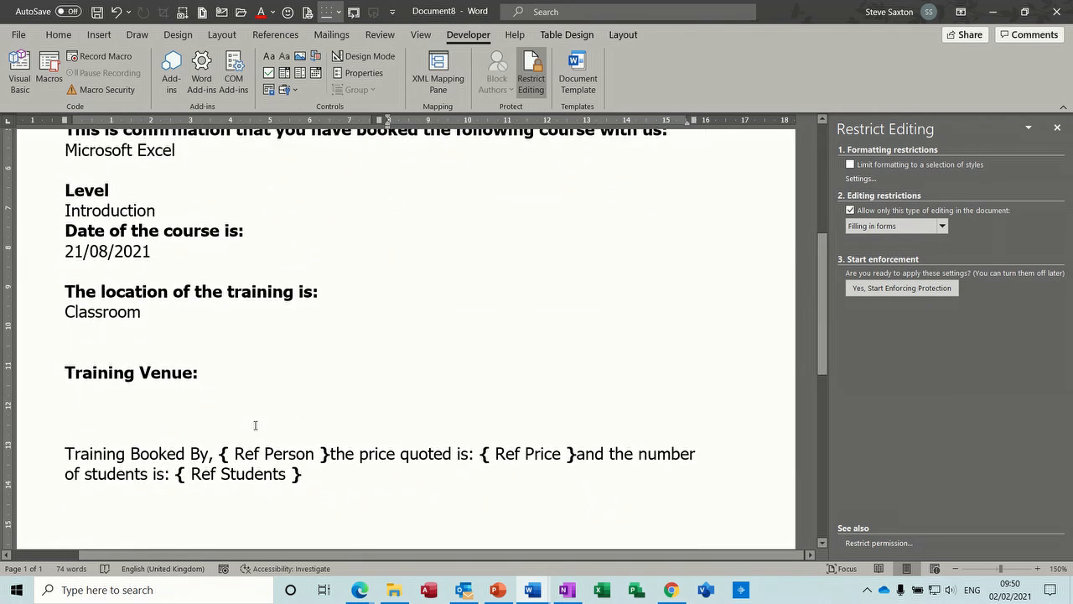
Insert an IF field below Training Venue that tests whether a nested { Ref Location } field equals "Classroom".
{"action": "left_click", "coordinate": [124, 395]}
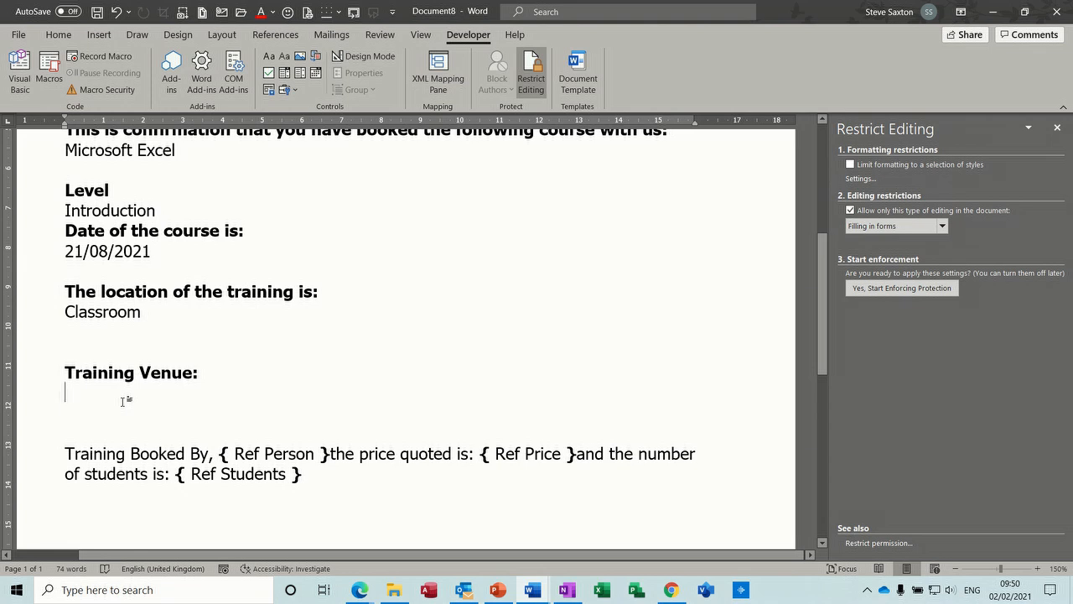
{"action": "key", "text": "ctrl+F9"}
{"action": "type", "text": "IF"}
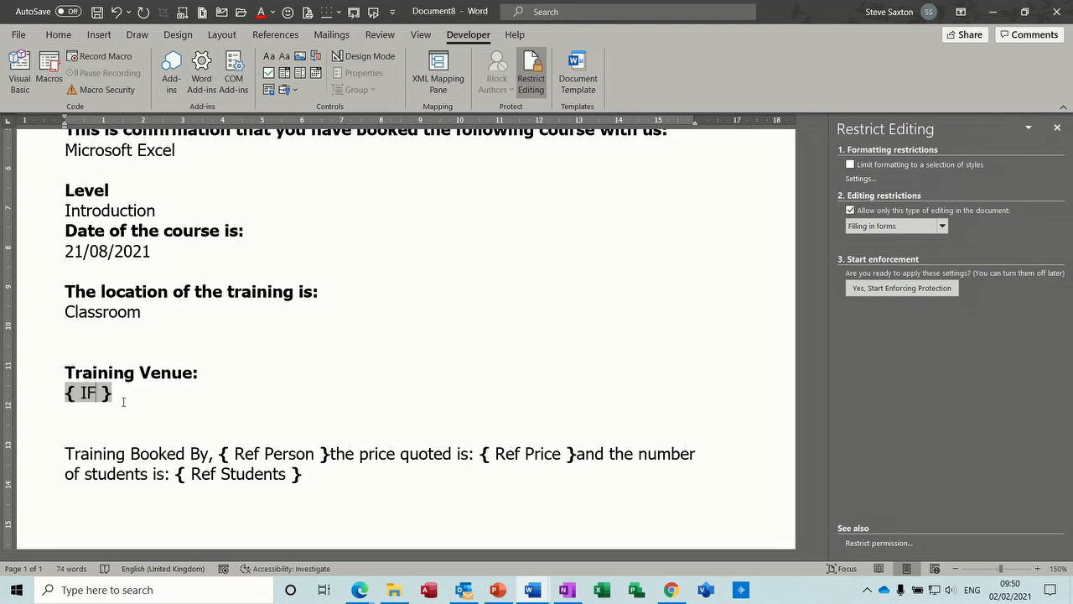
{"action": "key", "text": "ctrl+F9"}
{"action": "type", "text": "Ref Location"}
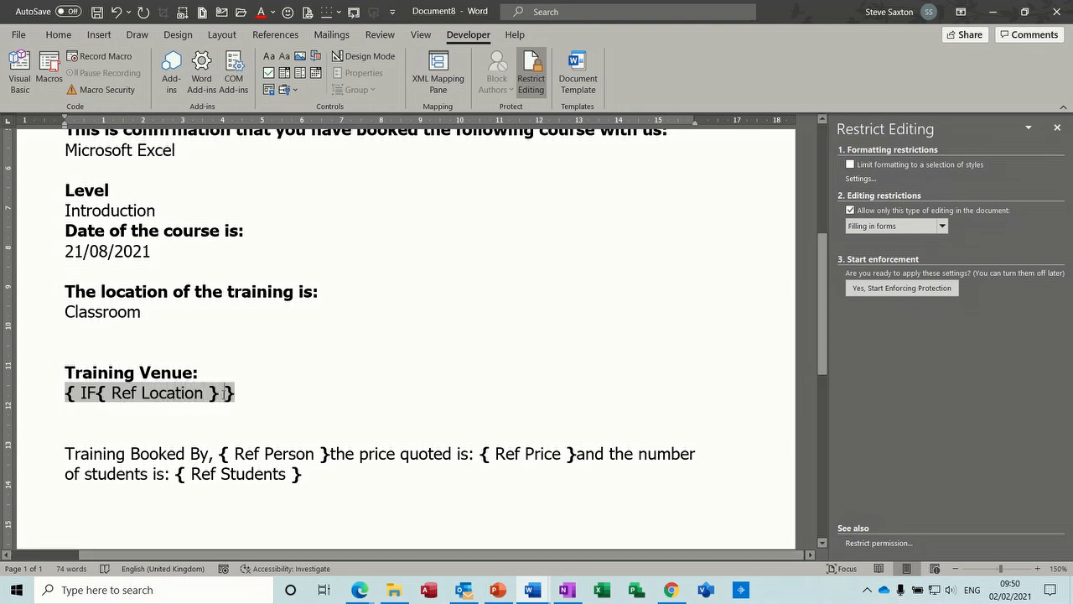
{"action": "type", "text": "=\""}
{"action": "type", "text": "Classro"}
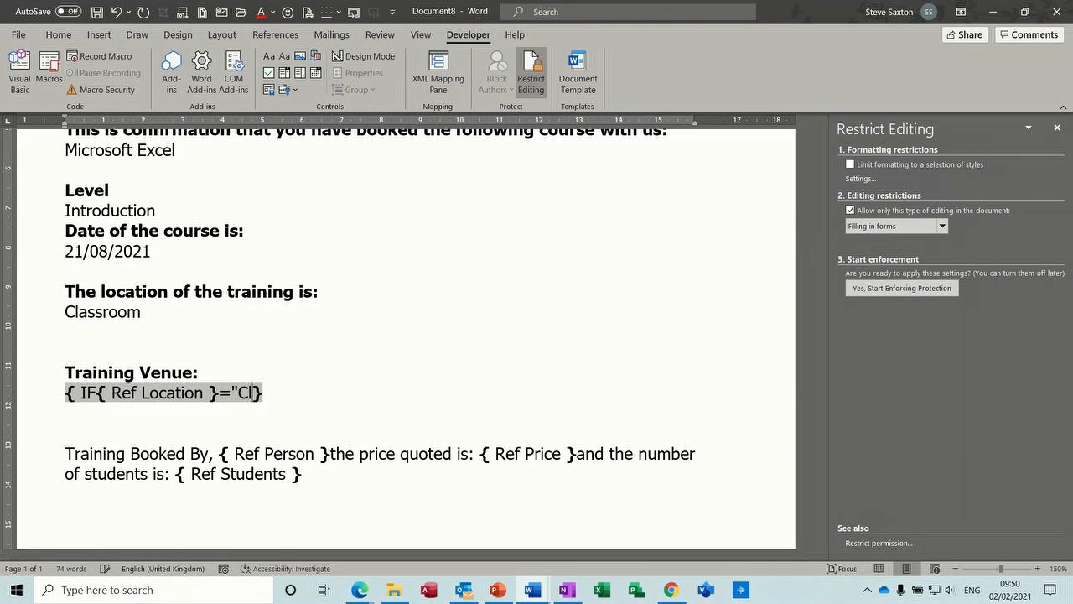
{"action": "type", "text": "om"}
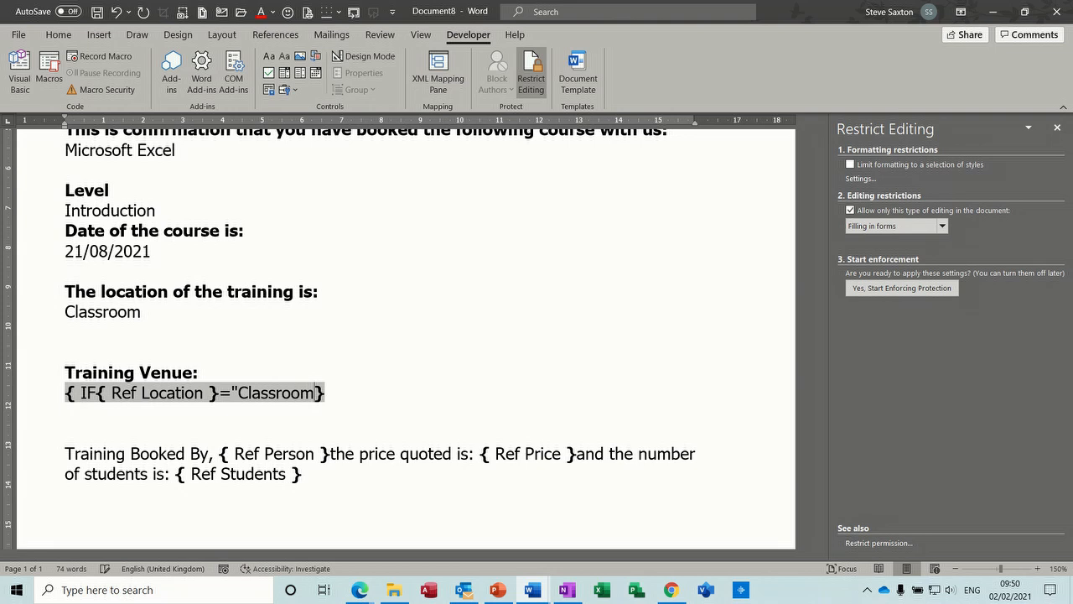
{"action": "type", "text": "\" \""}
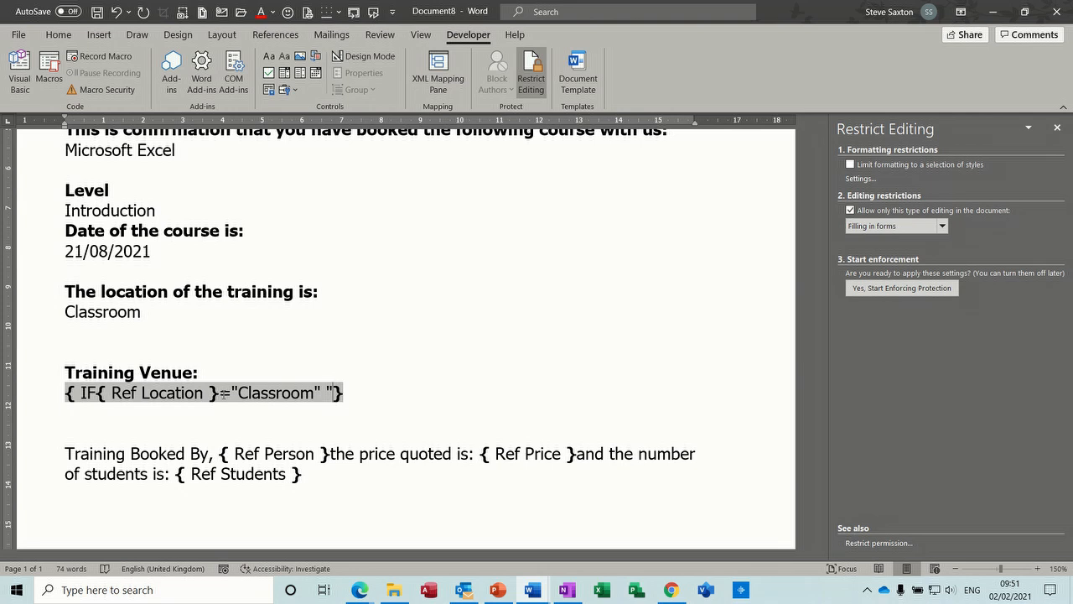
{"action": "type", "text": "Metropolitan House gateshead"}
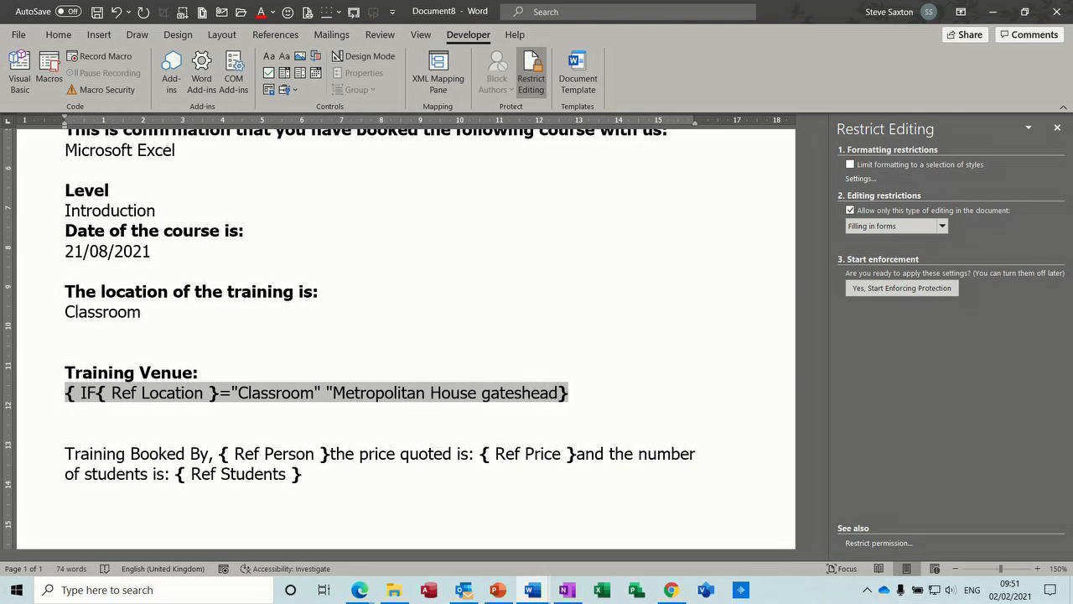
Add "Metropolitan House Gateshead" as the IF field's result for the Classroom condition, with Gateshead capitalised.
{"action": "left_click", "coordinate": [494, 393]}
{"action": "key", "text": "BackSpace"}
{"action": "type", "text": "G"}
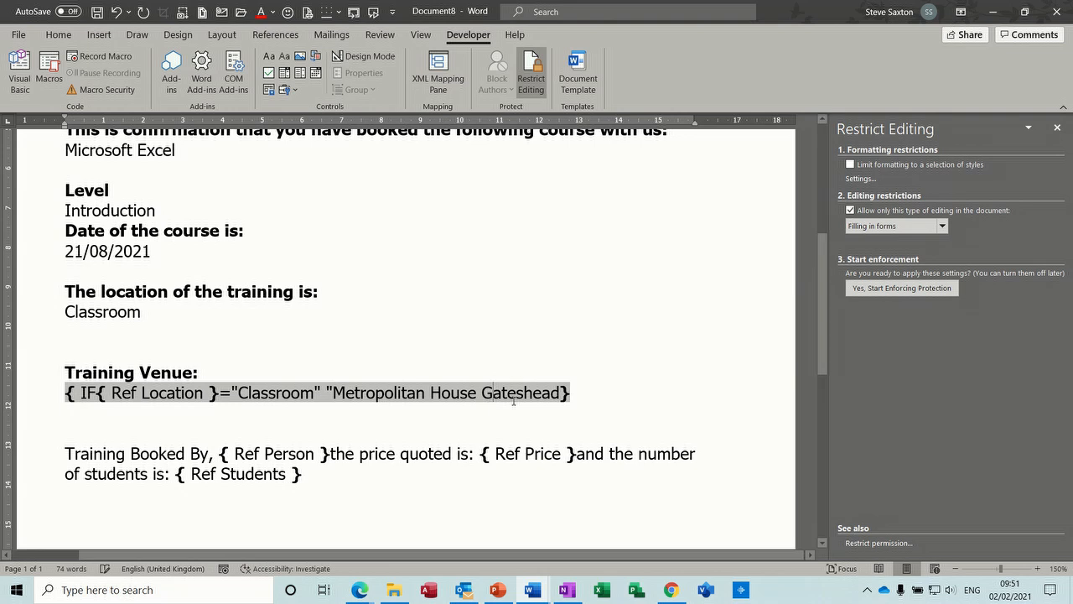
{"action": "left_click", "coordinate": [559, 393]}
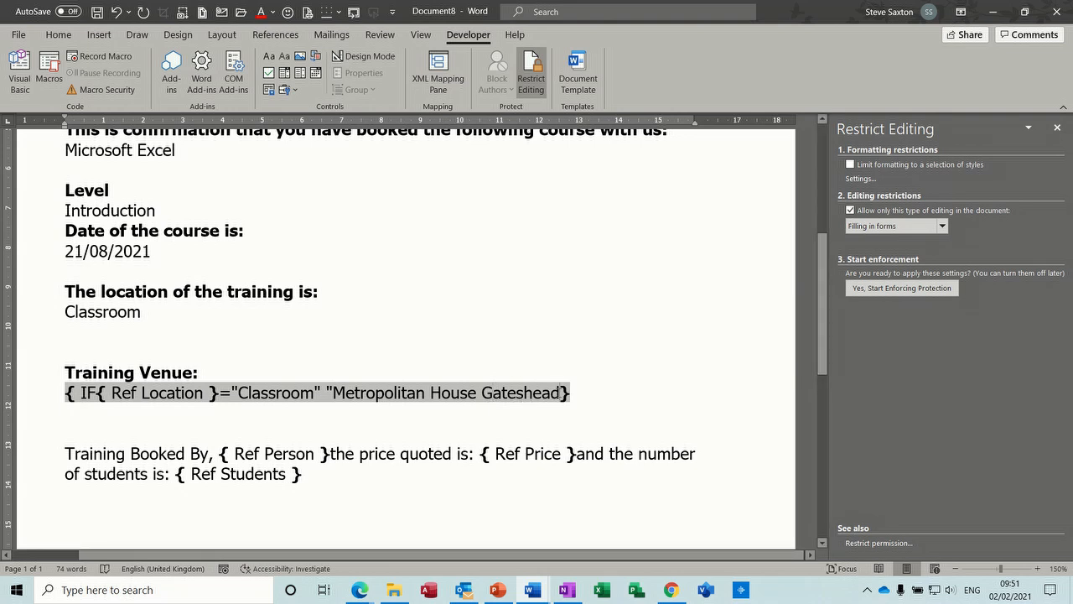
{"action": "type", "text": "\""}
Nest a second IF field after "Metropolitan House Gateshead" that returns "Online" when { Ref Location } equals "Online".
{"action": "key", "text": "ctrl+F9"}
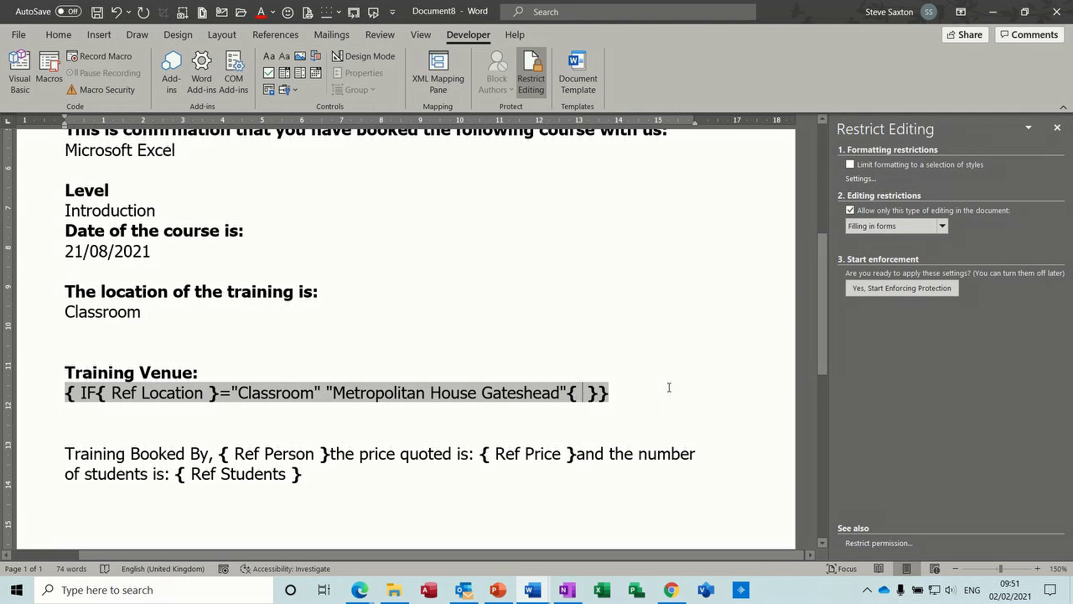
{"action": "type", "text": "IF"}
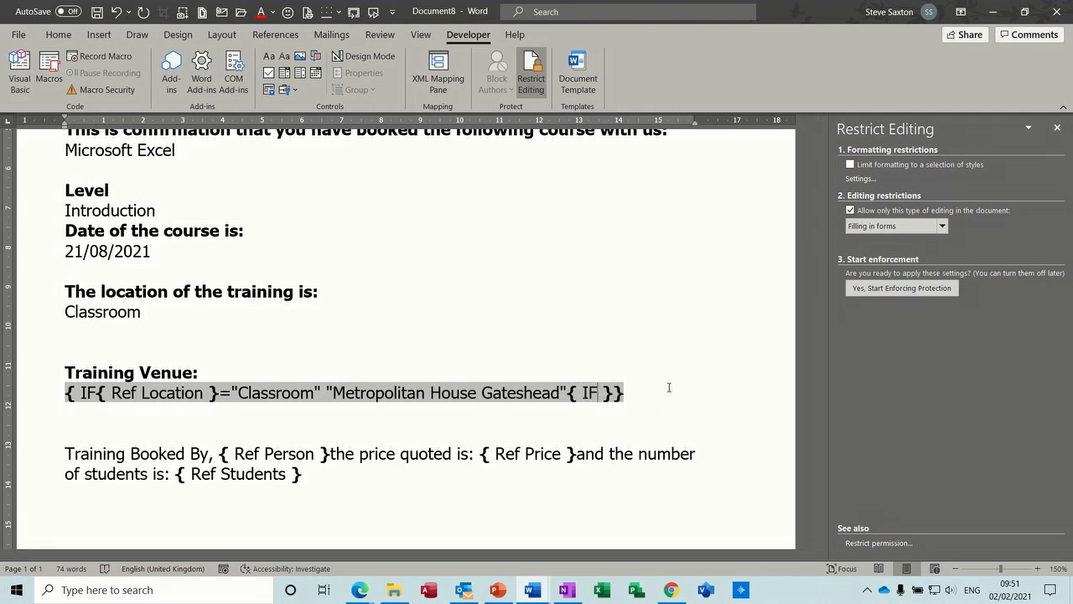
{"action": "key", "text": "ctrl+F9"}
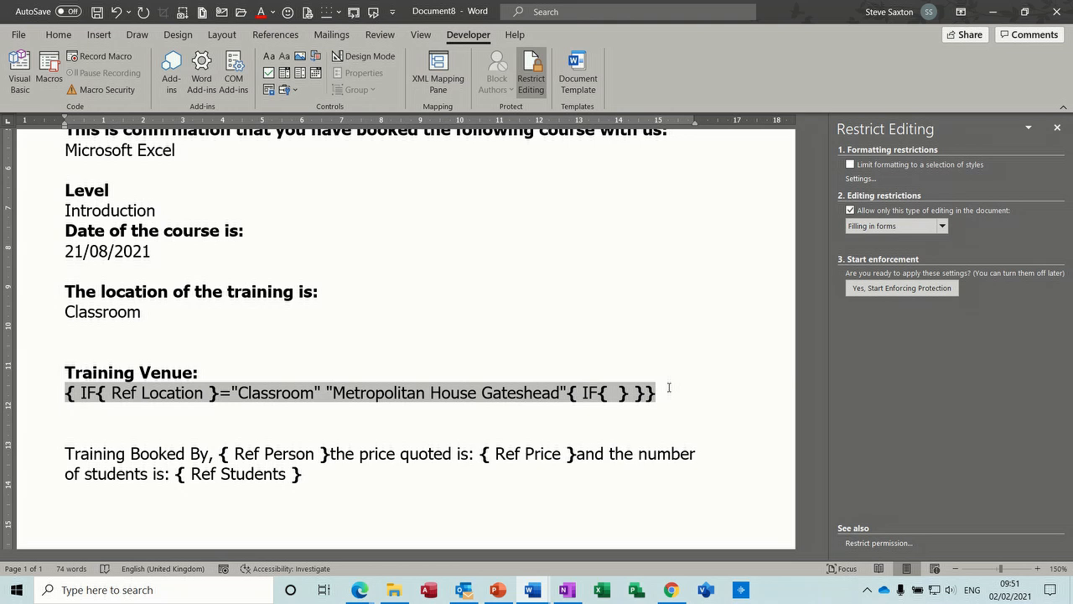
{"action": "type", "text": "Ref Location"}
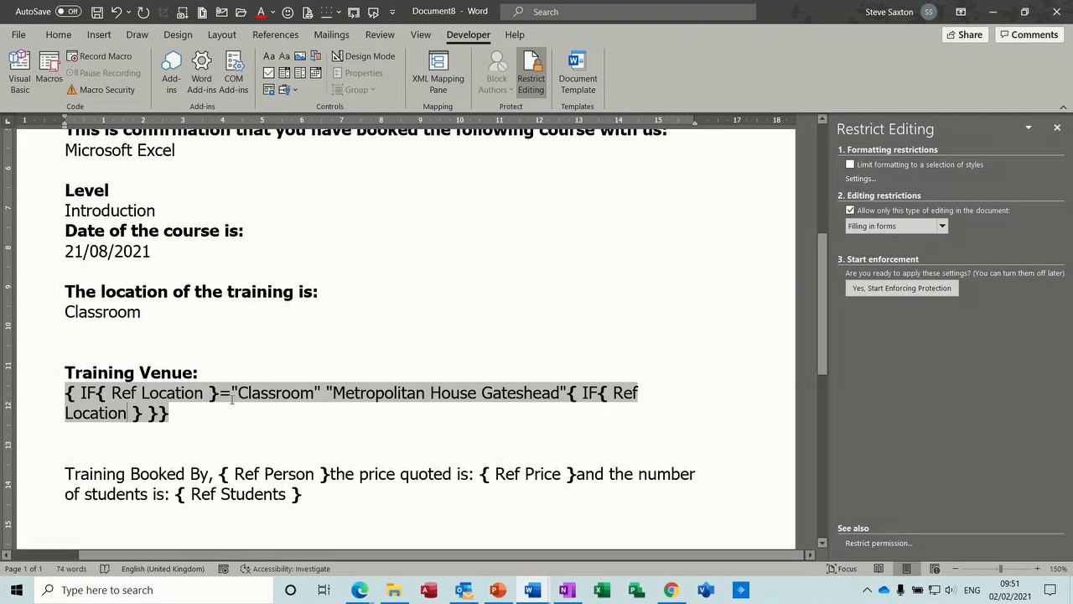
{"action": "left_click", "coordinate": [146, 413]}
{"action": "type", "text": "="}
{"action": "type", "text": "Online"}
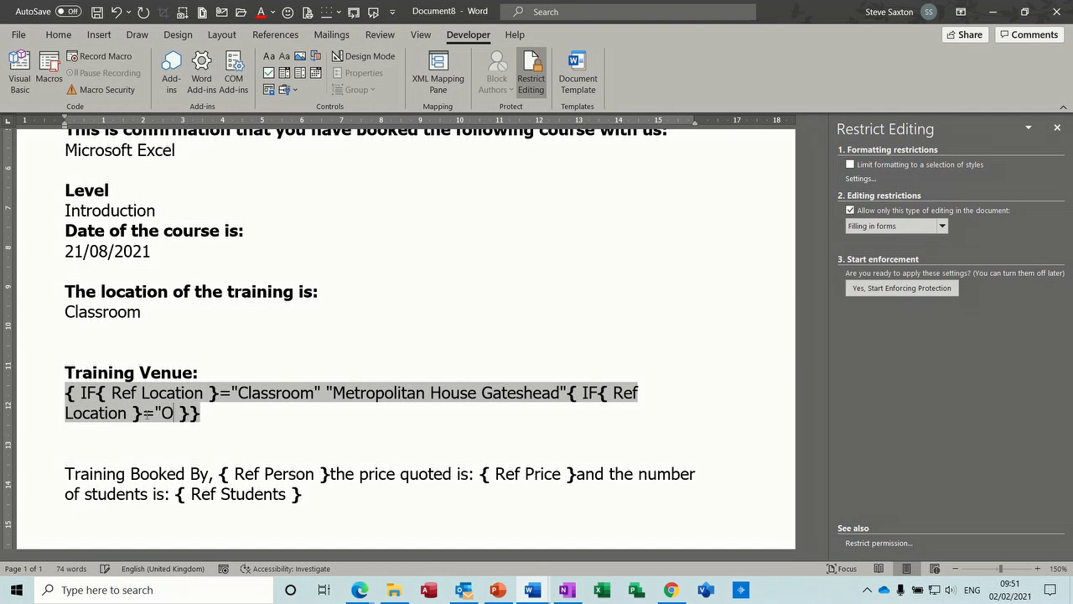
{"action": "type", "text": "\""}
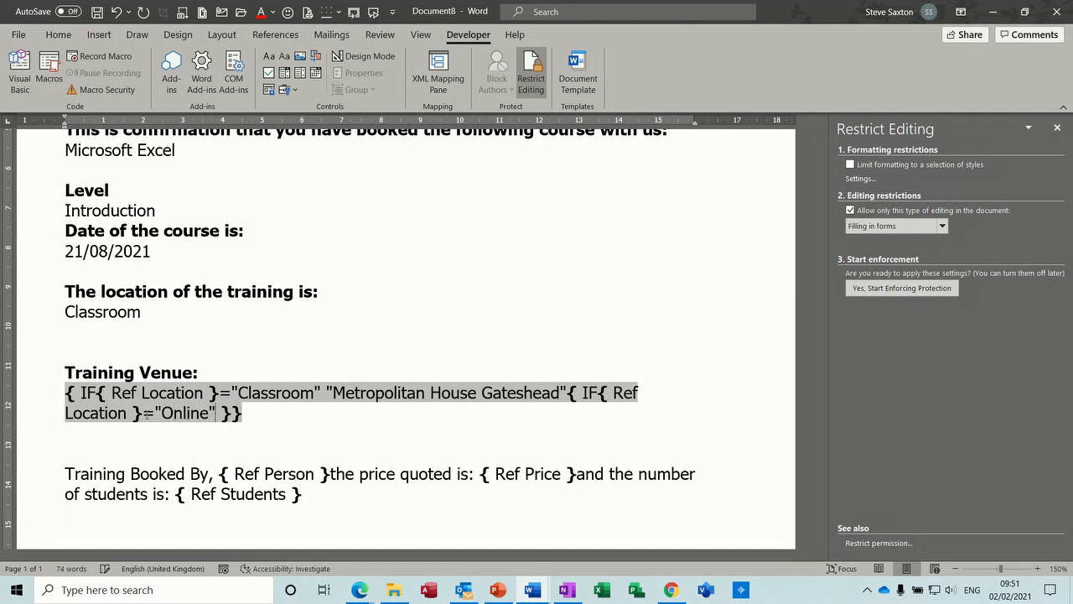
{"action": "type", "text": " \"Online "}
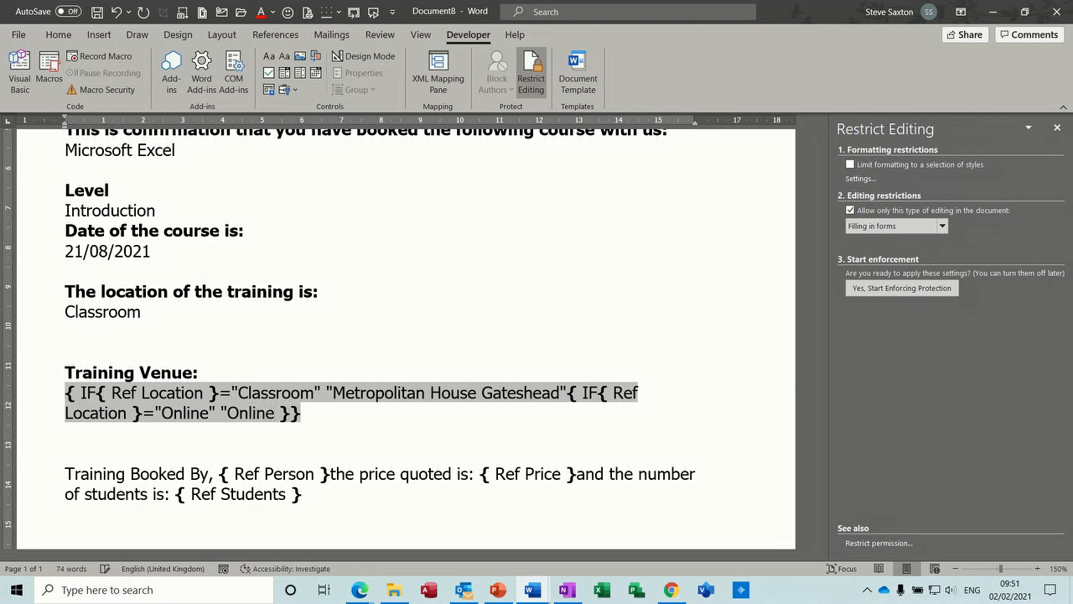
{"action": "type", "text": "\""}
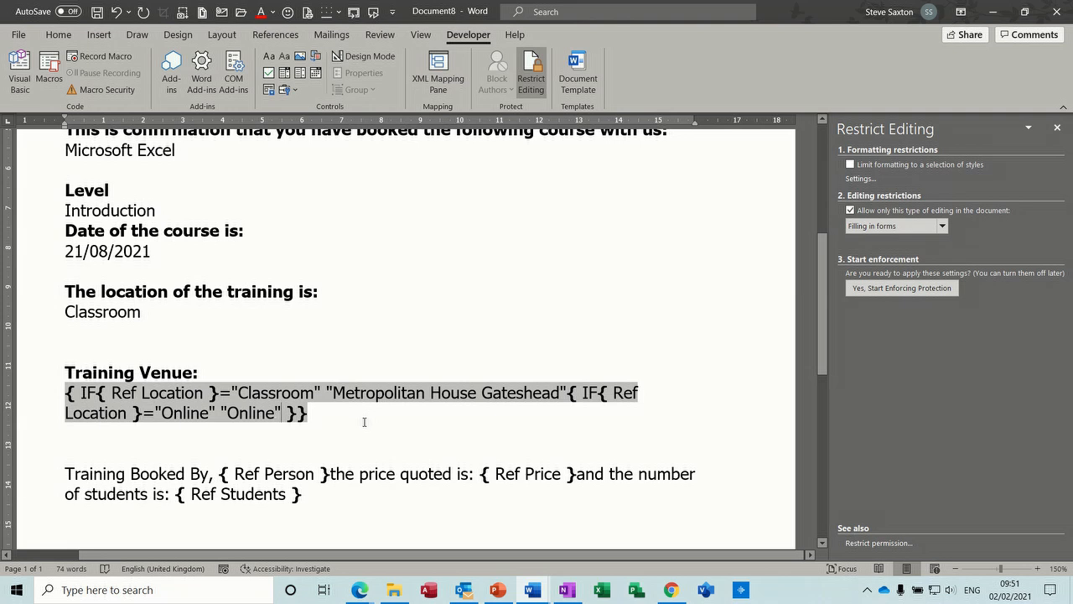
Start enforcing the filling-in-forms protection without a password.
{"action": "left_click", "coordinate": [889, 293]}
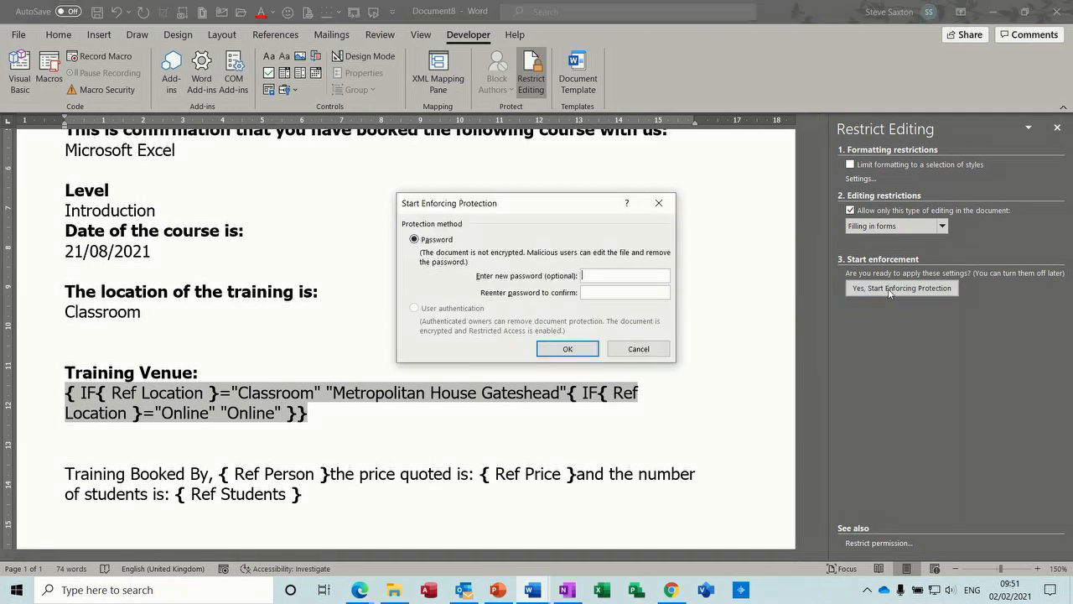
{"action": "left_click", "coordinate": [573, 352]}
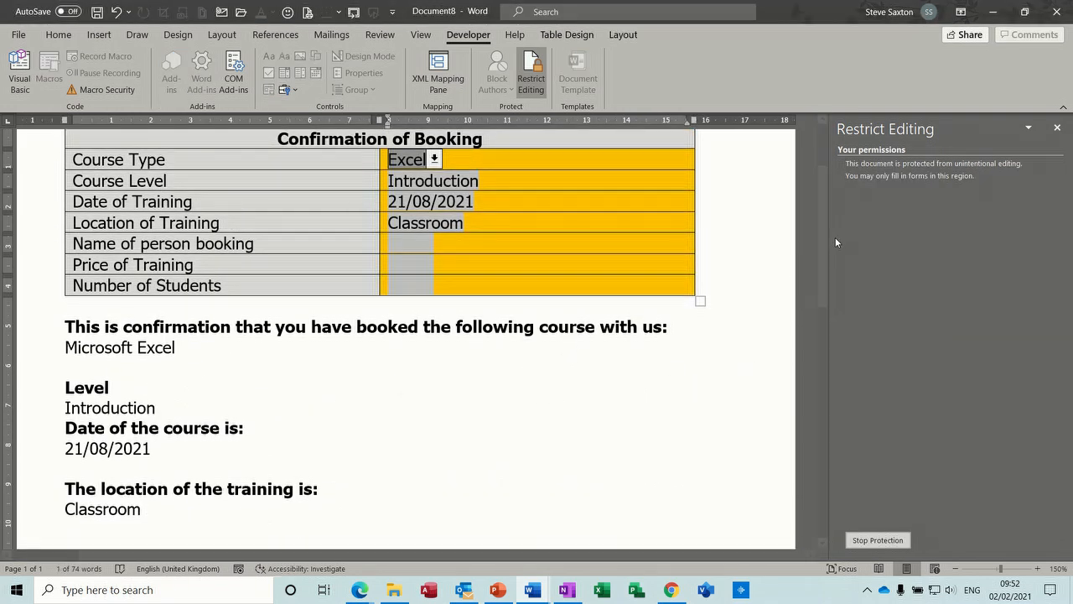
Set the Course Type to Access and the Course Level to Advanced in the booking table.
{"action": "left_click_drag", "start_coordinate": [826, 243], "coordinate": [814, 225]}
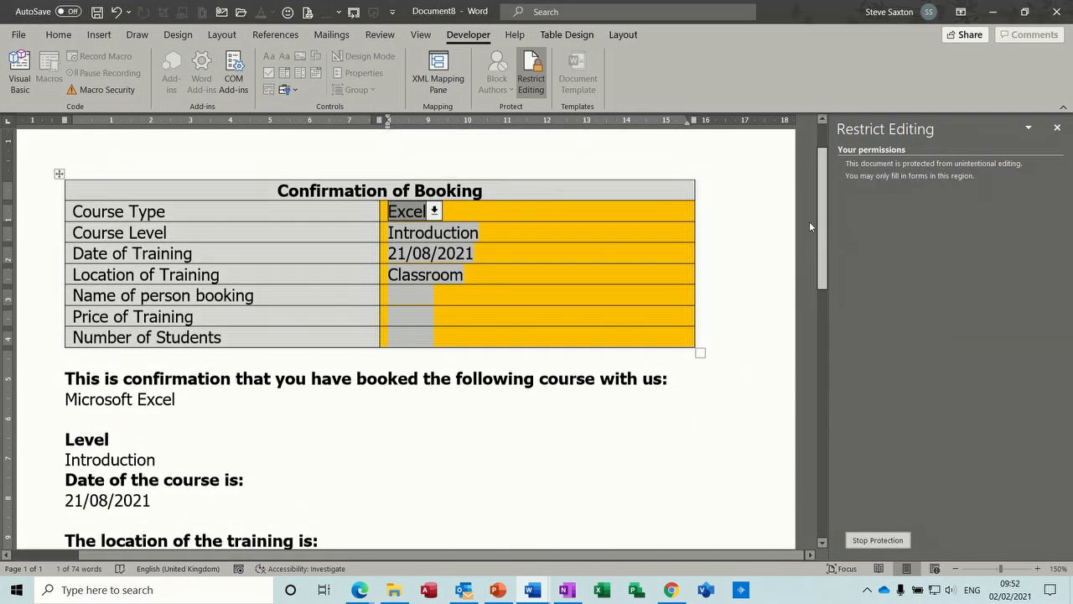
{"action": "left_click", "coordinate": [435, 213]}
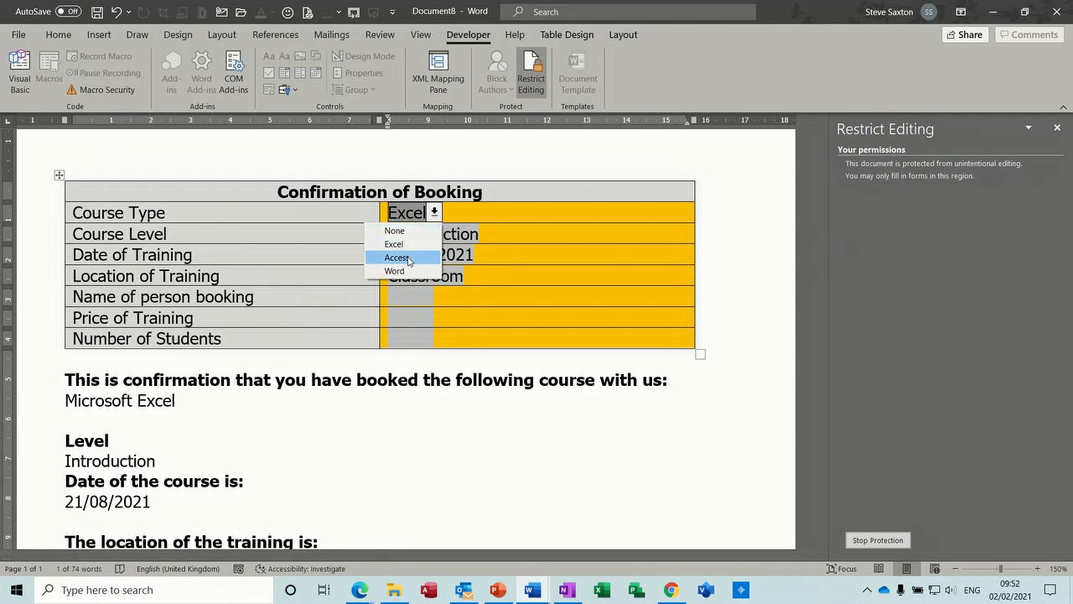
{"action": "left_click", "coordinate": [410, 253]}
{"action": "left_click", "coordinate": [414, 241]}
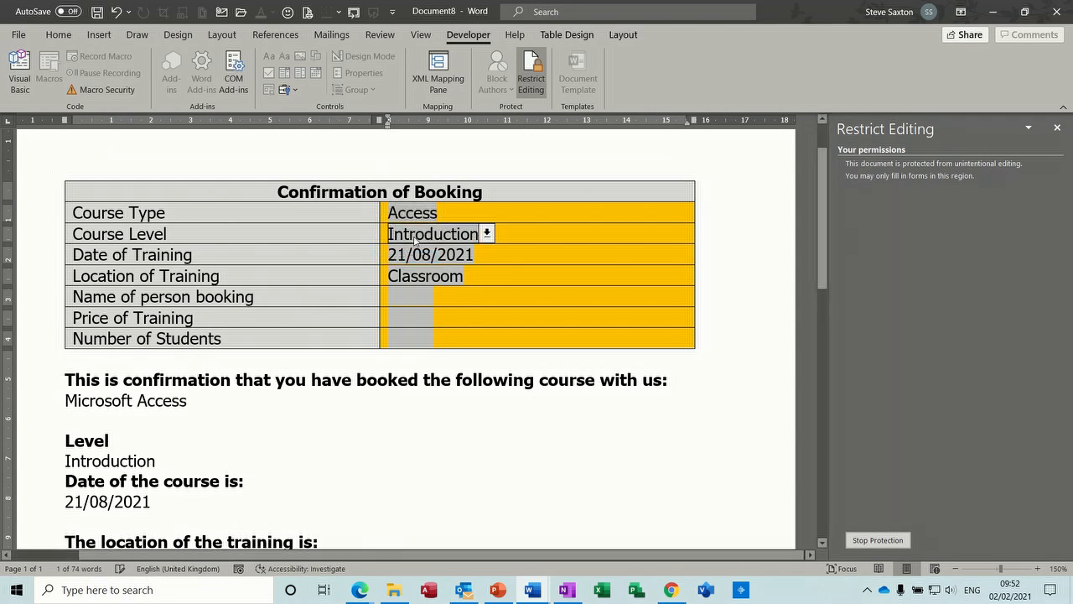
{"action": "left_click", "coordinate": [486, 234]}
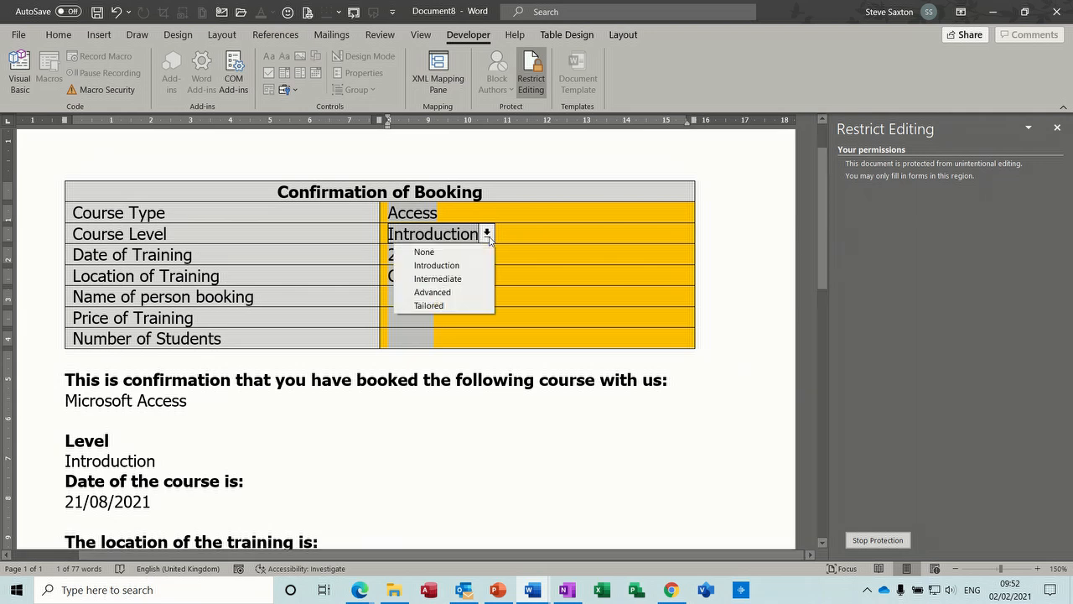
{"action": "left_click", "coordinate": [437, 292]}
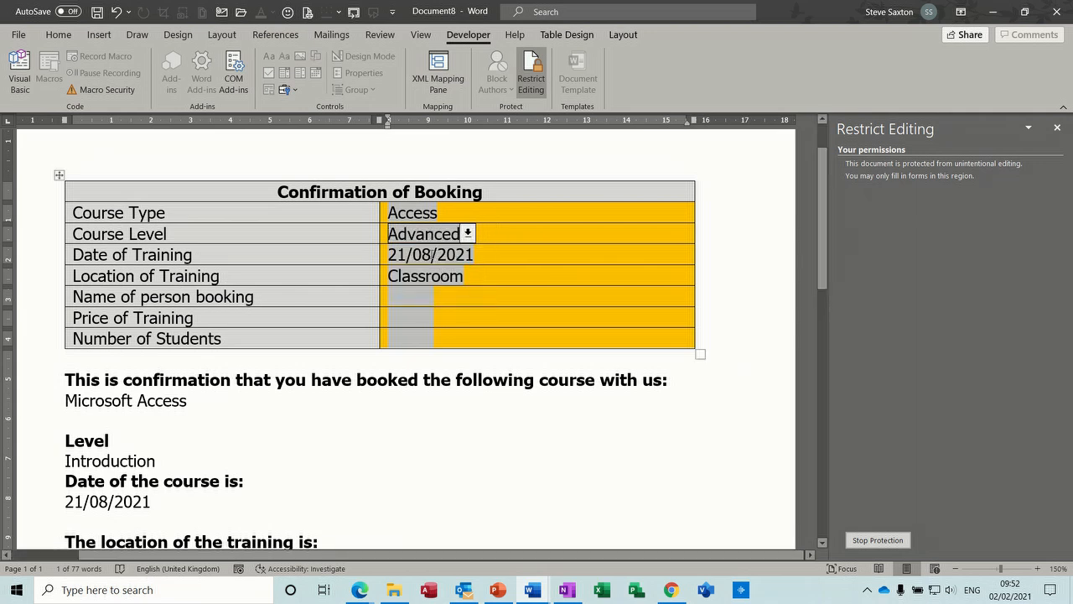
Change the Date of Training to 21/09/2021 in the booking table.
{"action": "left_click", "coordinate": [432, 255]}
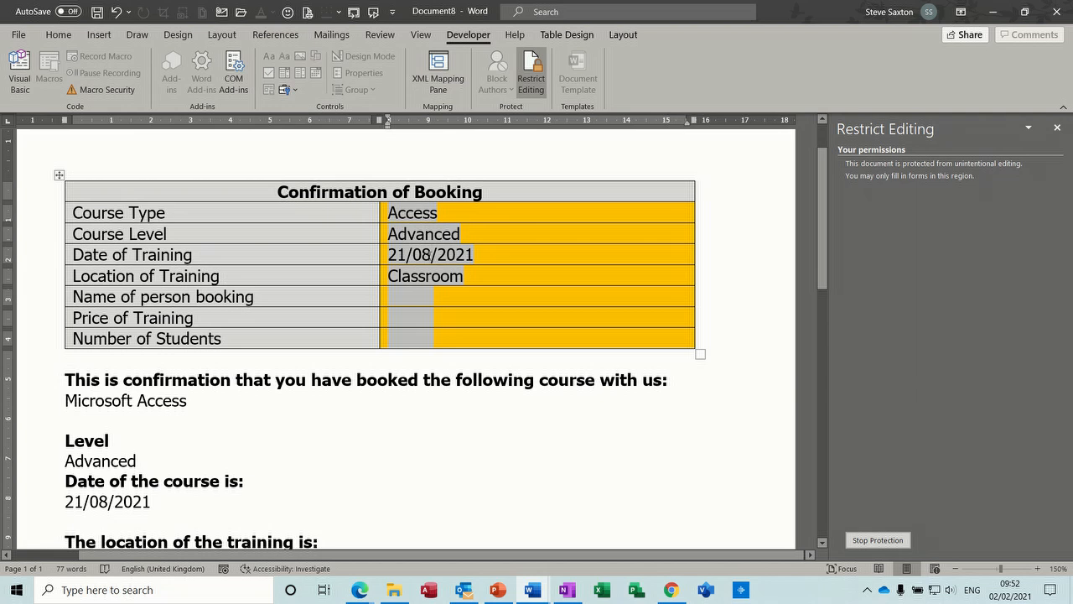
{"action": "key", "text": "shift+Left"}
{"action": "key", "text": "shift+Left"}
{"action": "key", "text": "shift+Left"}
{"action": "key", "text": "shift+Left"}
{"action": "key", "text": "shift+Left"}
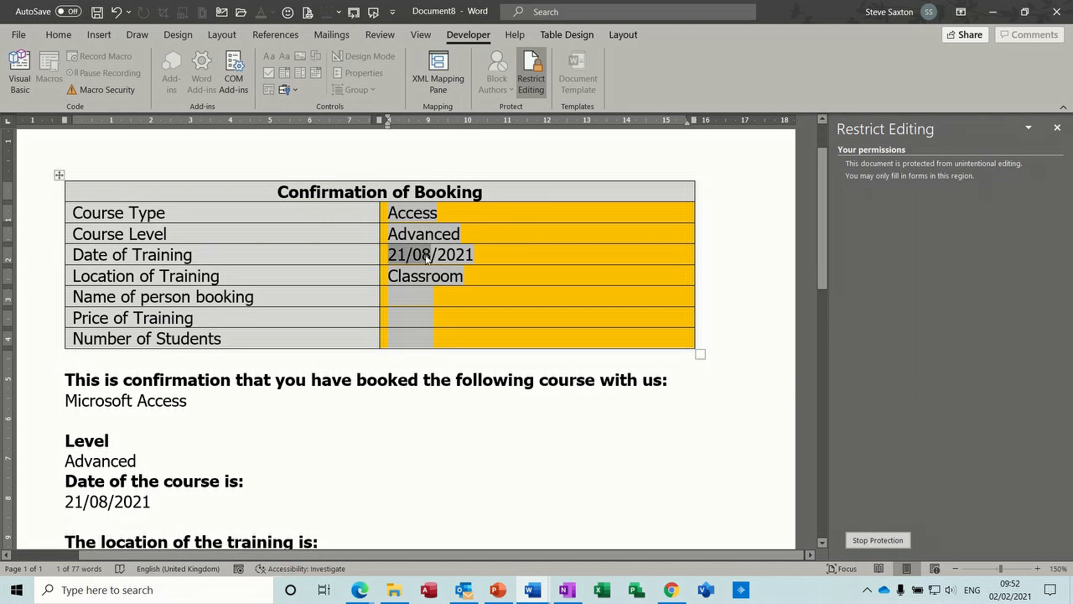
{"action": "left_click", "coordinate": [426, 254]}
{"action": "key", "text": "BackSpace"}
{"action": "type", "text": "9"}
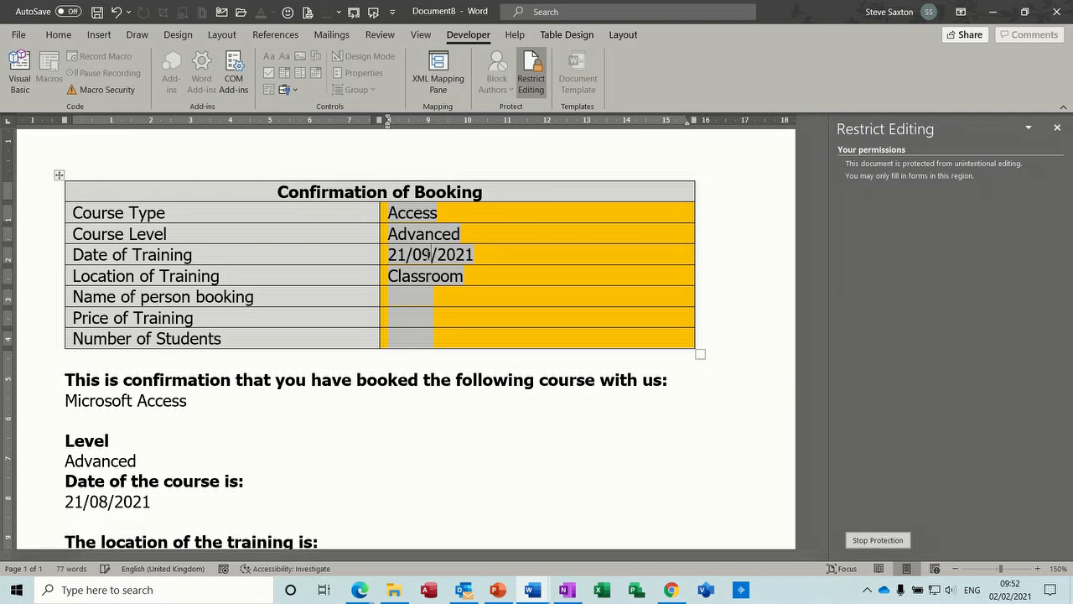
Set the Location of Training to Online and enter the booking person's full name.
{"action": "left_click", "coordinate": [420, 277]}
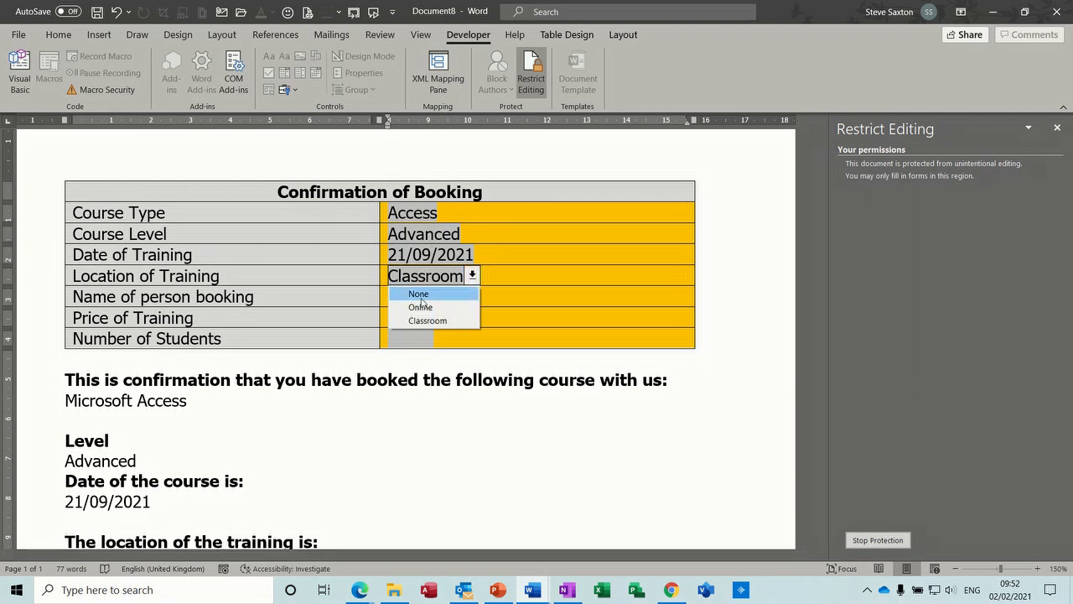
{"action": "left_click", "coordinate": [423, 308]}
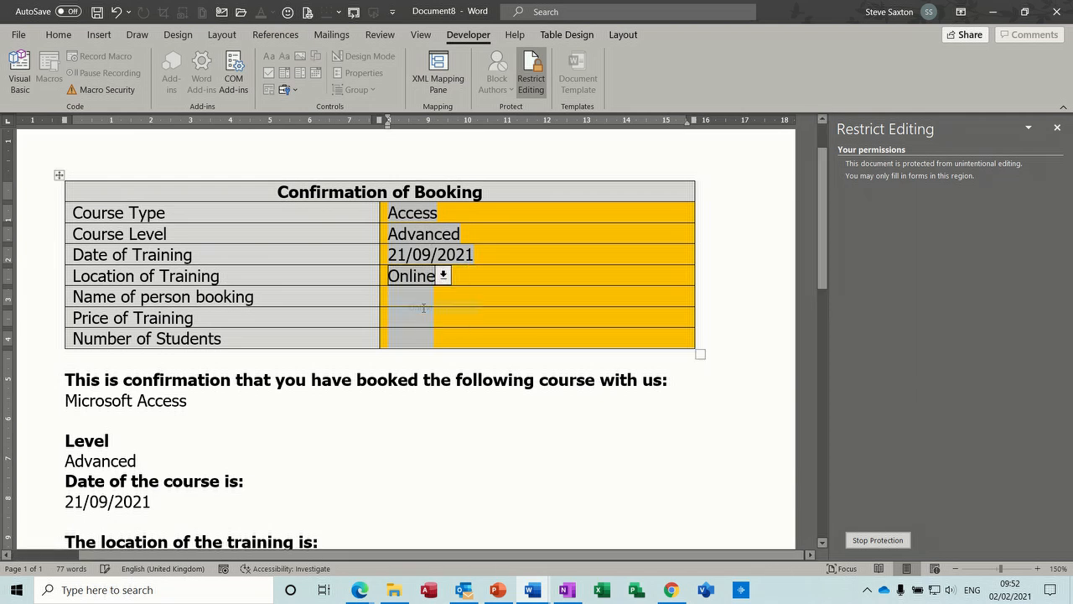
{"action": "left_click", "coordinate": [410, 296]}
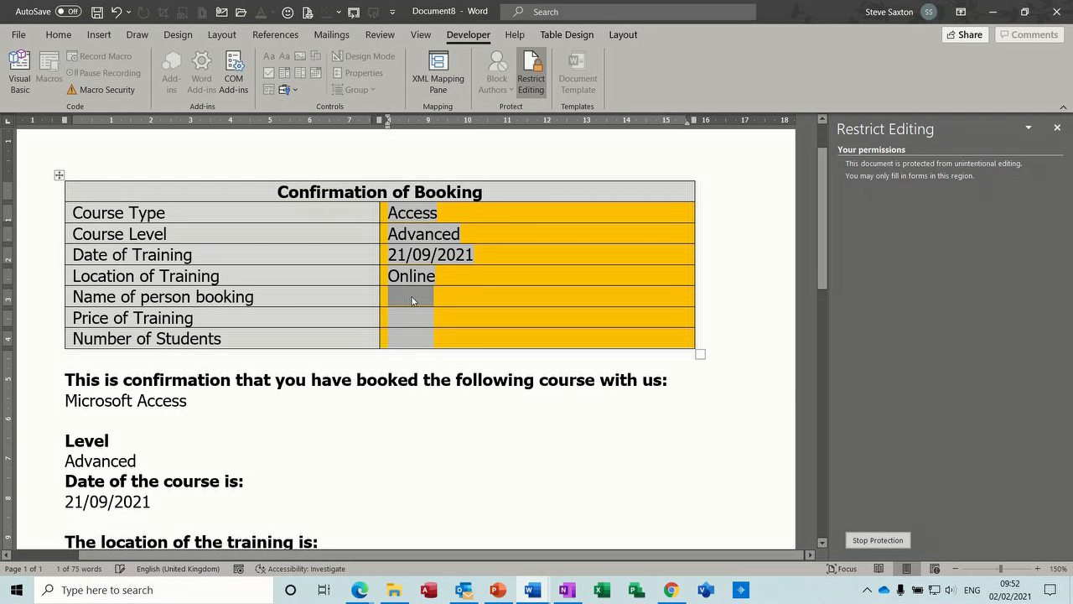
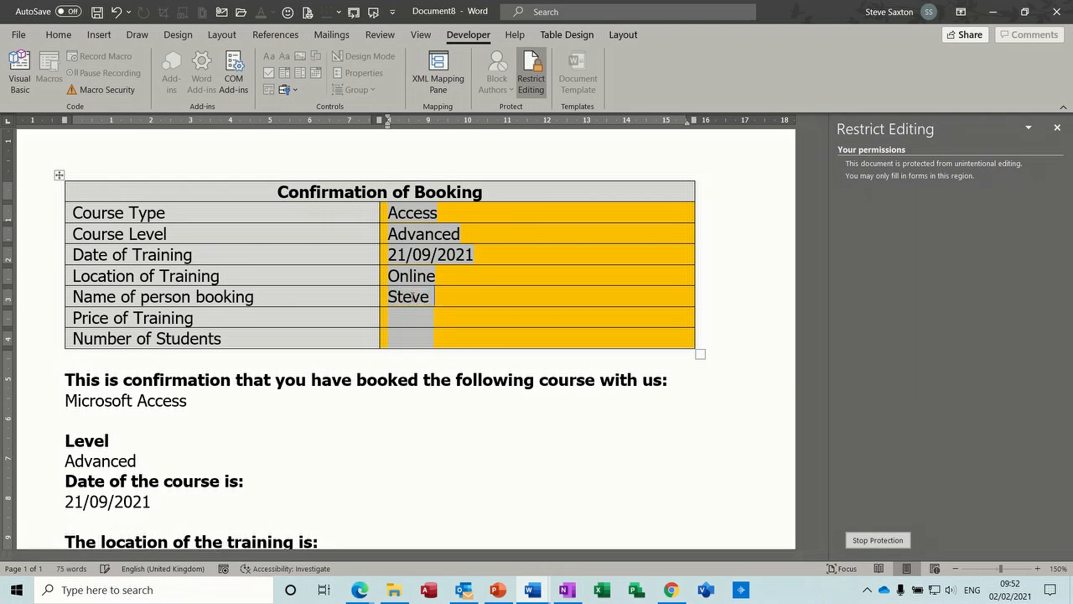
{"action": "key", "text": "Tab"}
Enter £250 as the Price of Training and 1 as the Number of Students.
{"action": "type", "text": "£50"}
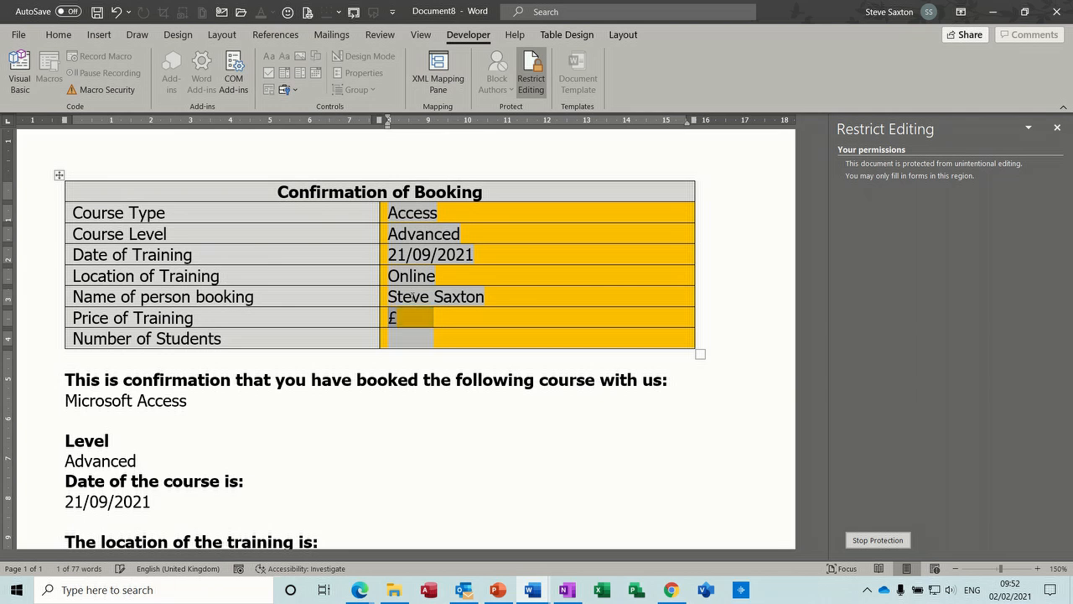
{"action": "key", "text": "BackSpace"}
{"action": "key", "text": "BackSpace"}
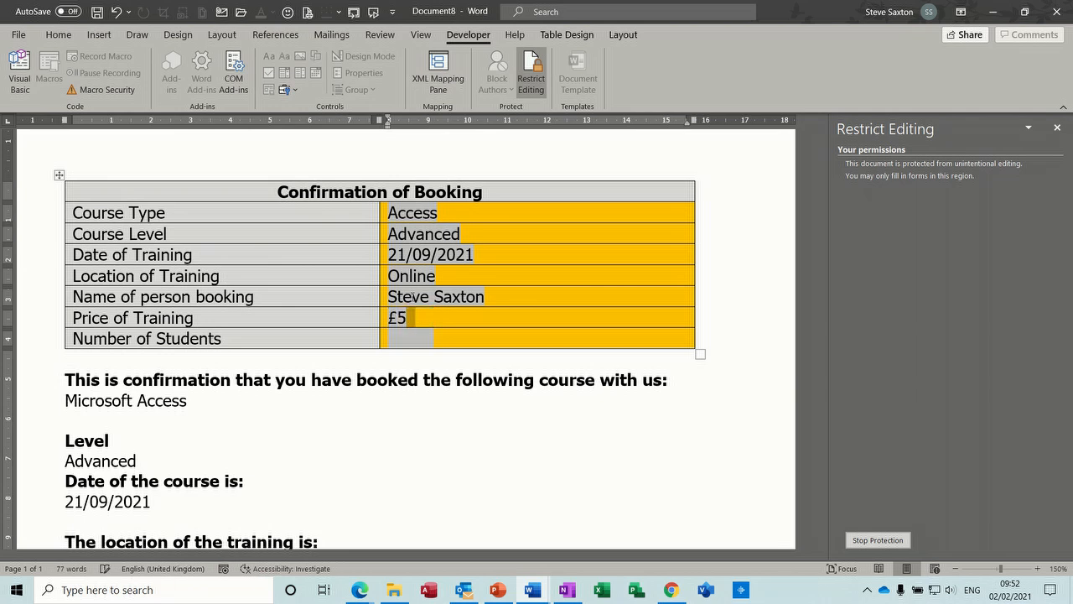
{"action": "type", "text": "250"}
{"action": "key", "text": "Tab"}
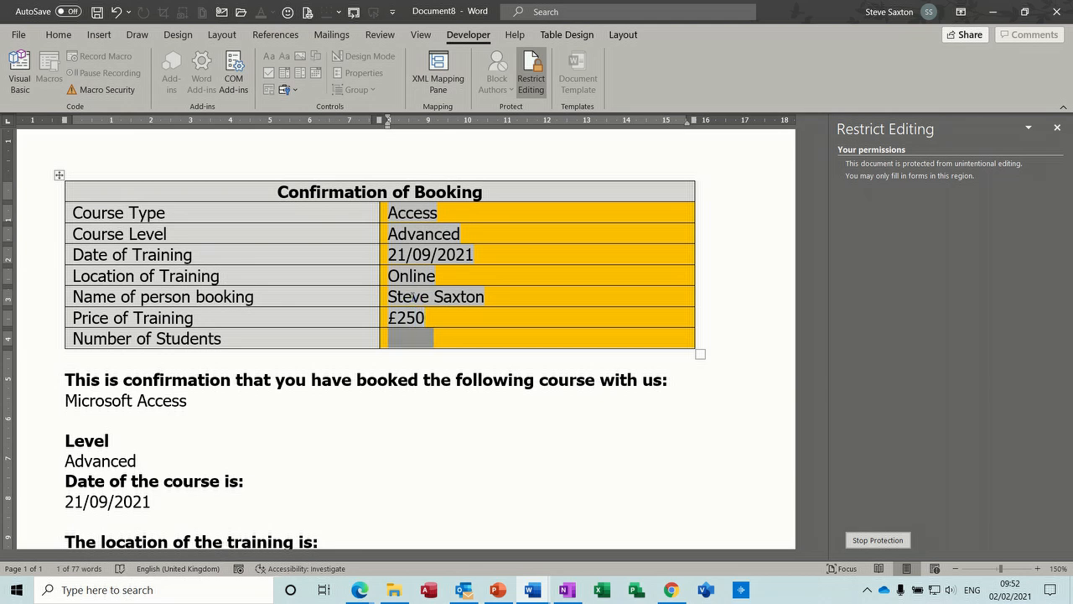
{"action": "type", "text": "1"}
{"action": "key", "text": "Tab"}
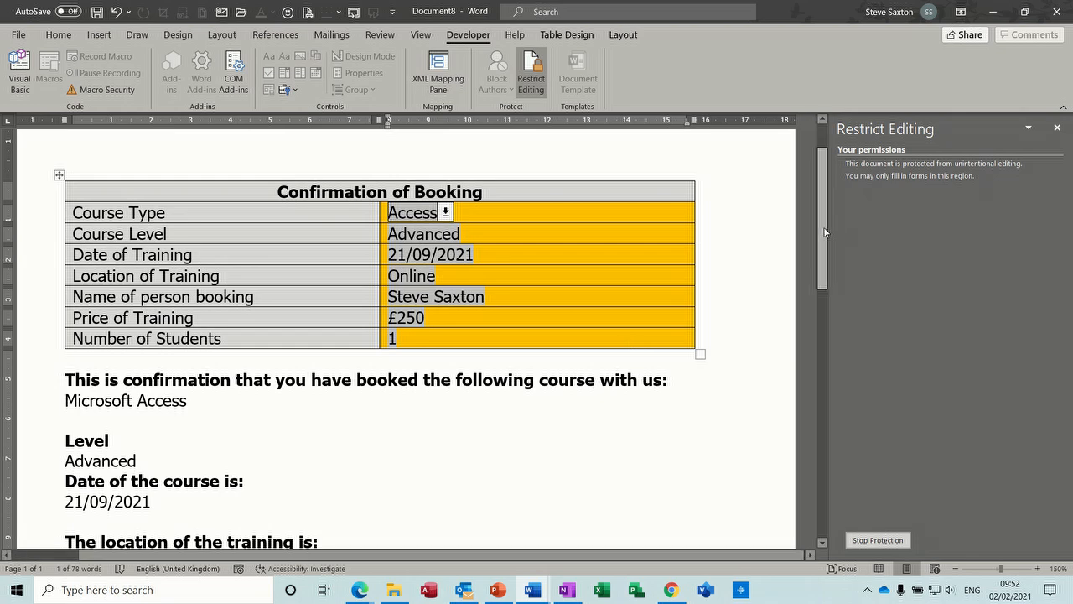
Stop the document protection and insert the missing spaces after the price and the booking person's name in the closing sentence.
{"action": "left_click_drag", "start_coordinate": [824, 232], "coordinate": [821, 278]}
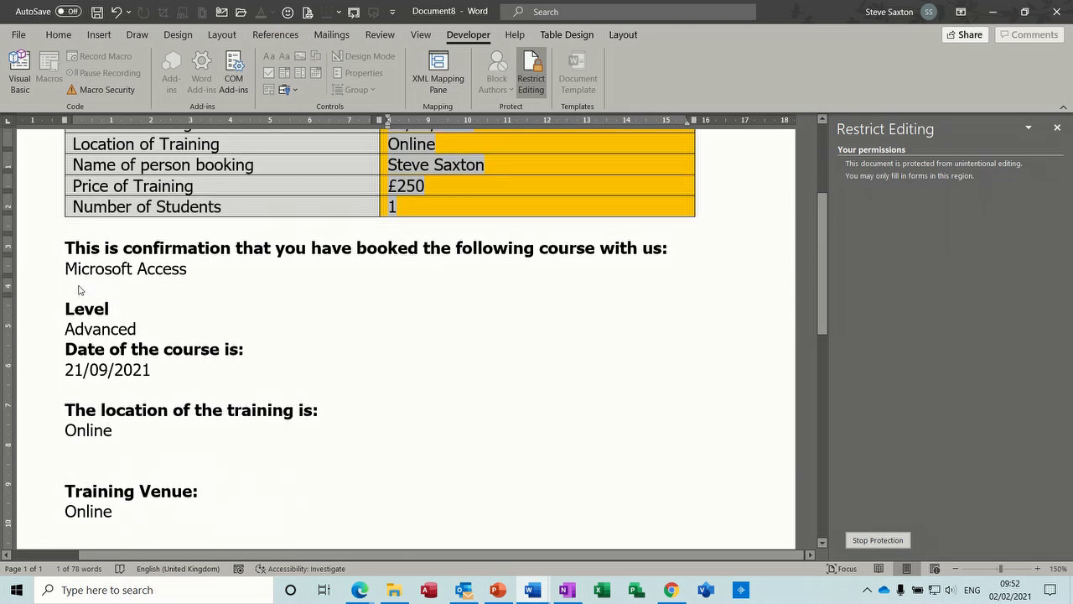
{"action": "scroll", "coordinate": [97, 355], "scroll_direction": "up", "scroll_amount": 2}
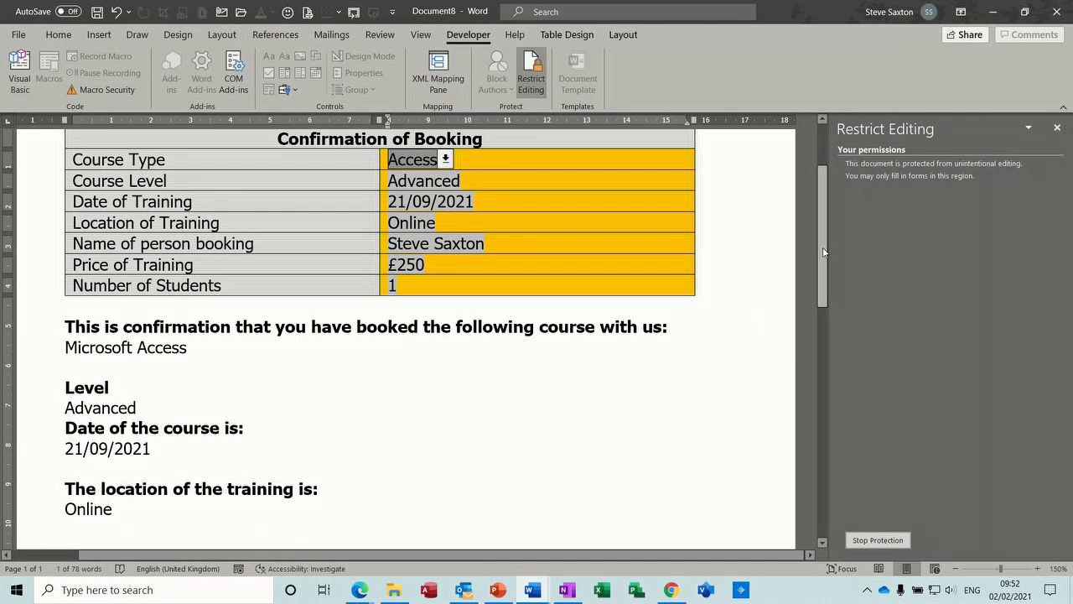
{"action": "left_click_drag", "start_coordinate": [824, 256], "coordinate": [823, 344]}
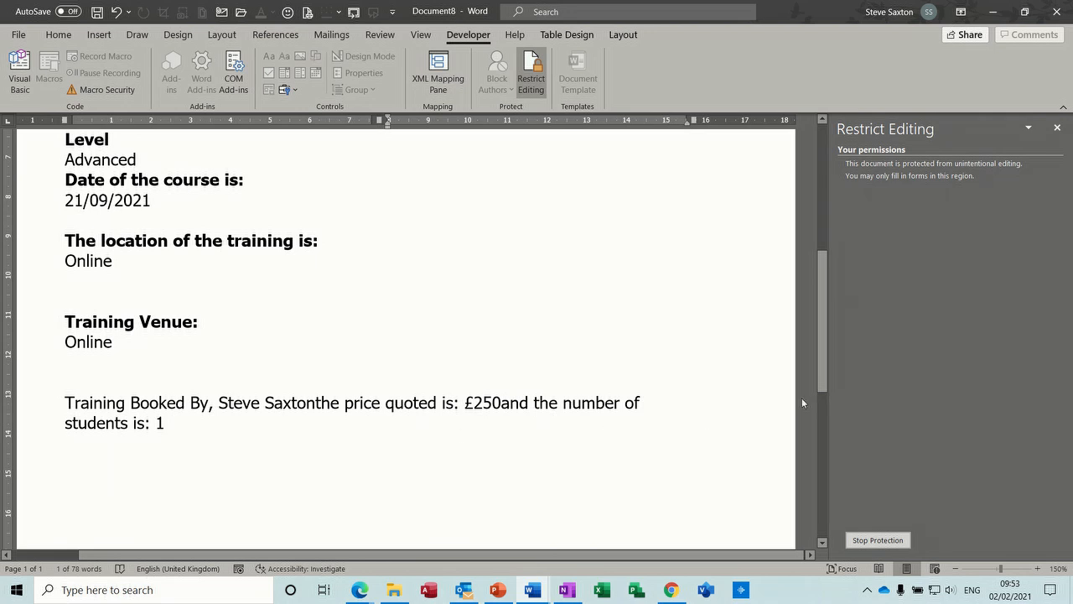
{"action": "left_click", "coordinate": [878, 540]}
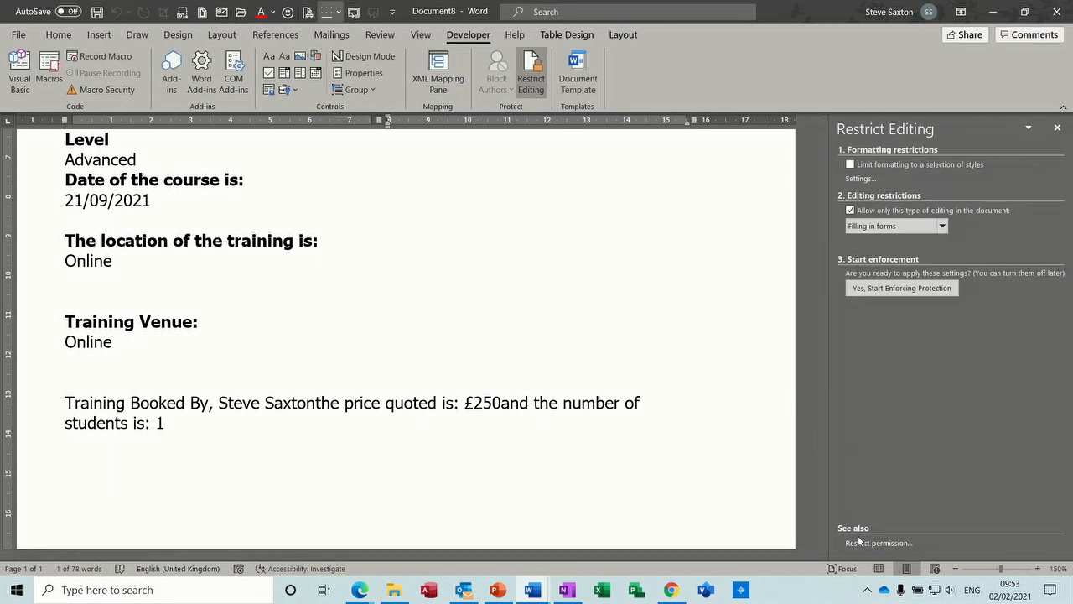
{"action": "left_click", "coordinate": [503, 402]}
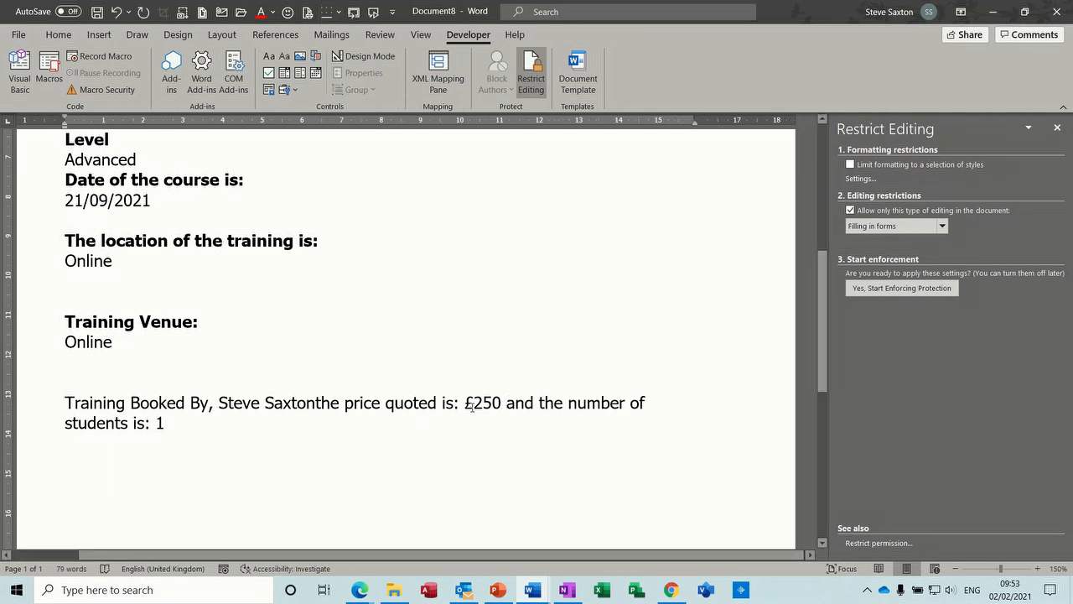
{"action": "left_click", "coordinate": [316, 403]}
Delete the extra blank lines below the training venue and below the training location in the confirmation text.
{"action": "left_click", "coordinate": [127, 375]}
{"action": "key", "text": "BackSpace"}
{"action": "left_click", "coordinate": [99, 284]}
{"action": "key", "text": "BackSpace"}
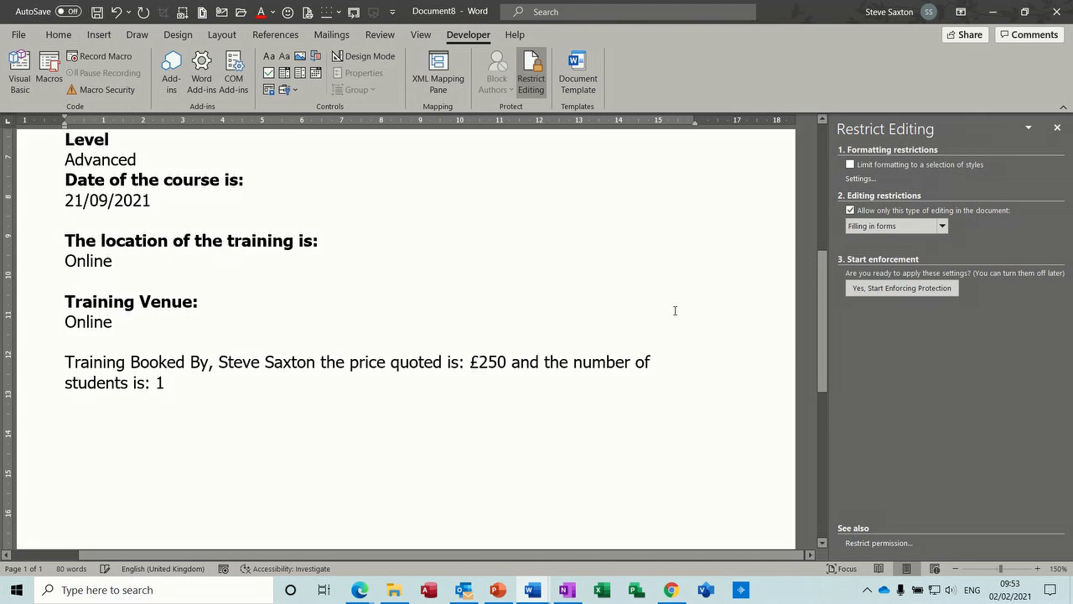
Start enforcing the filling-in-forms protection on the document.
{"action": "left_click_drag", "start_coordinate": [819, 342], "coordinate": [822, 260]}
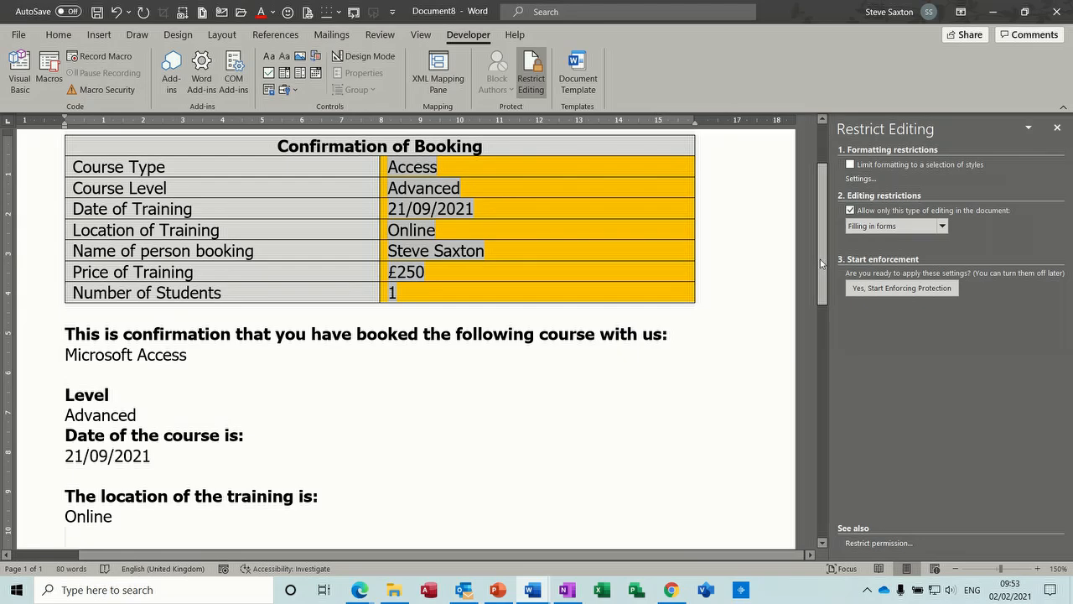
{"action": "left_click", "coordinate": [911, 288]}
{"action": "left_click", "coordinate": [575, 348]}
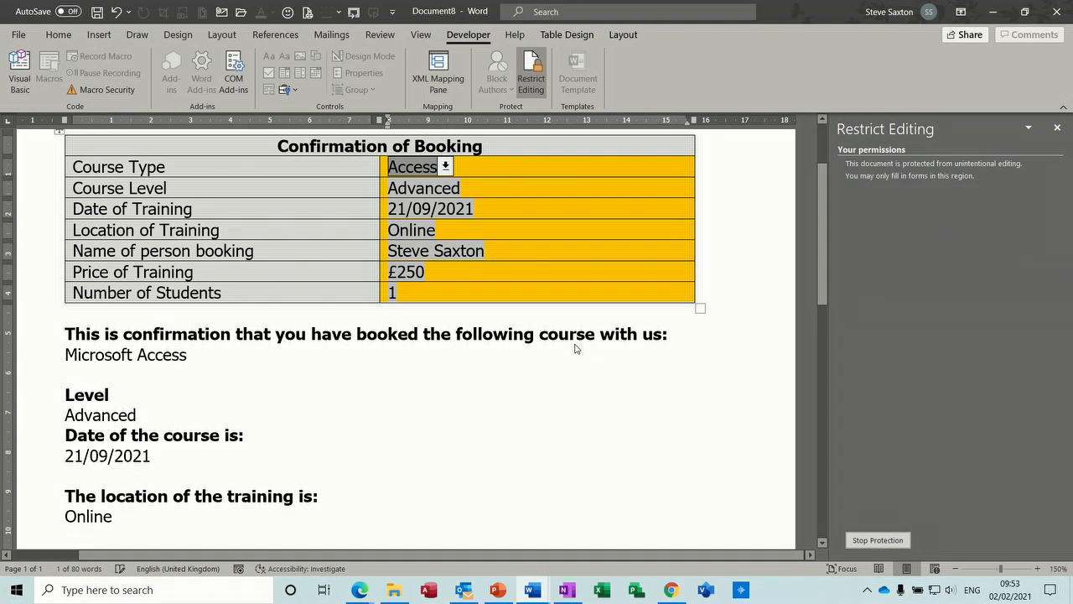
Change the Location of Training to Classroom and check the location and venue in the confirmation text.
{"action": "left_click", "coordinate": [425, 233]}
{"action": "left_click", "coordinate": [412, 273]}
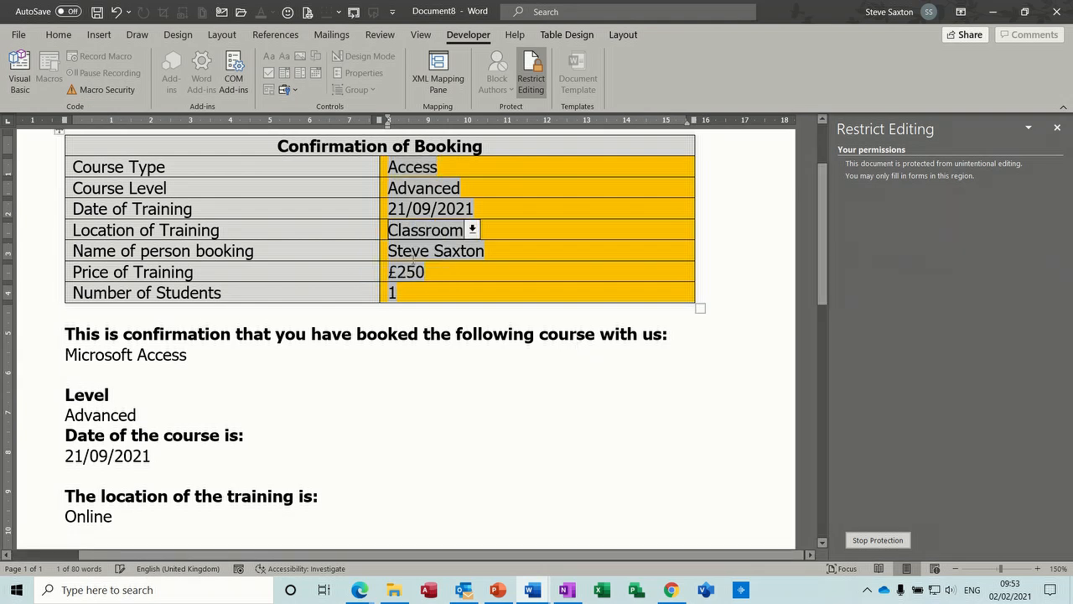
{"action": "left_click", "coordinate": [416, 254]}
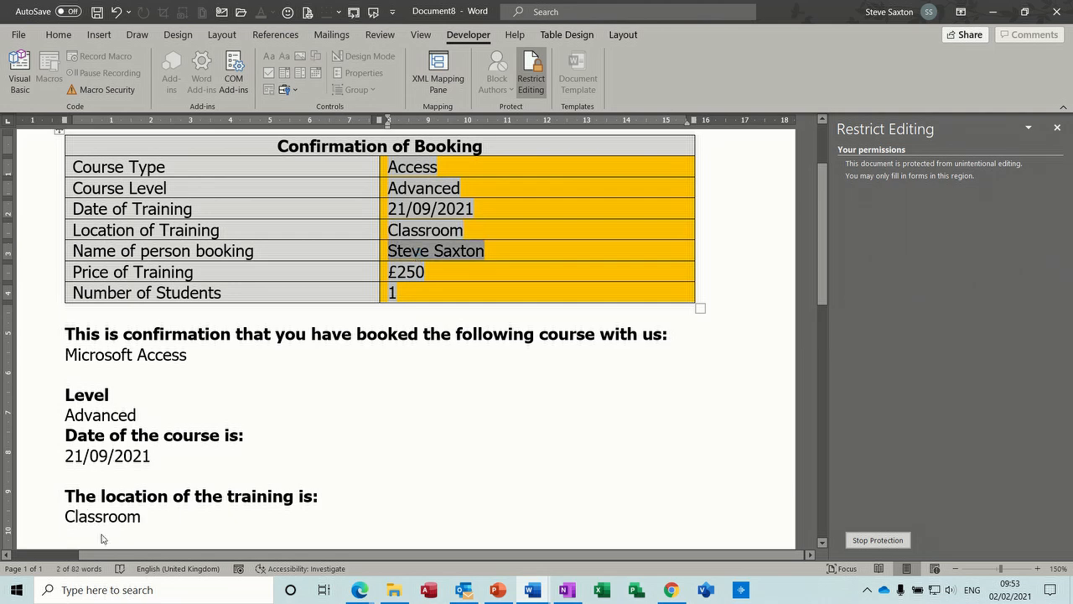
{"action": "scroll", "coordinate": [768, 328], "scroll_direction": "down", "scroll_amount": 3}
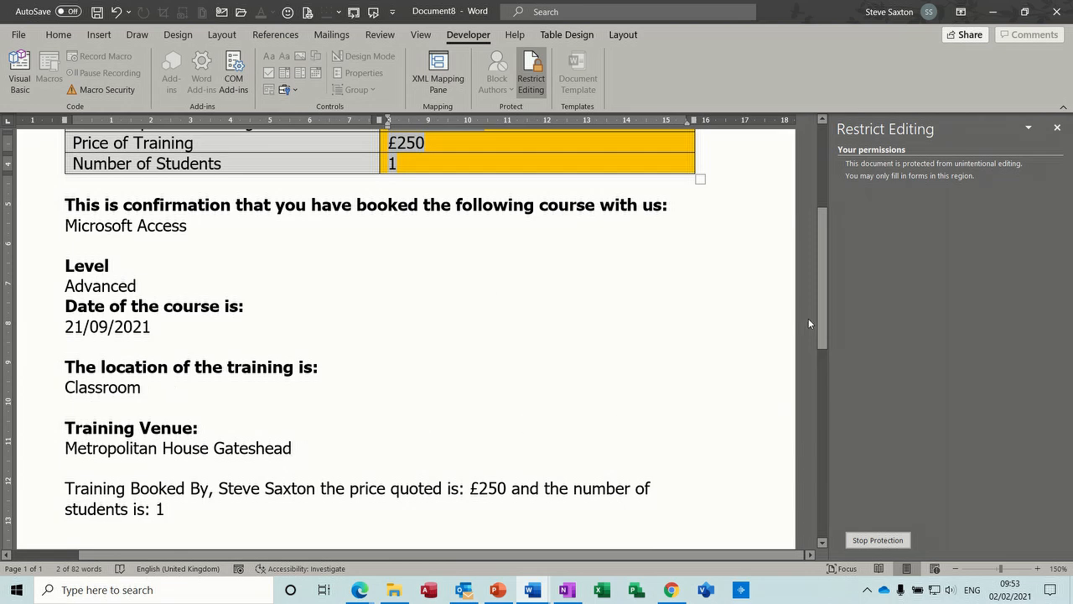
{"action": "left_click_drag", "start_coordinate": [825, 340], "coordinate": [830, 231]}
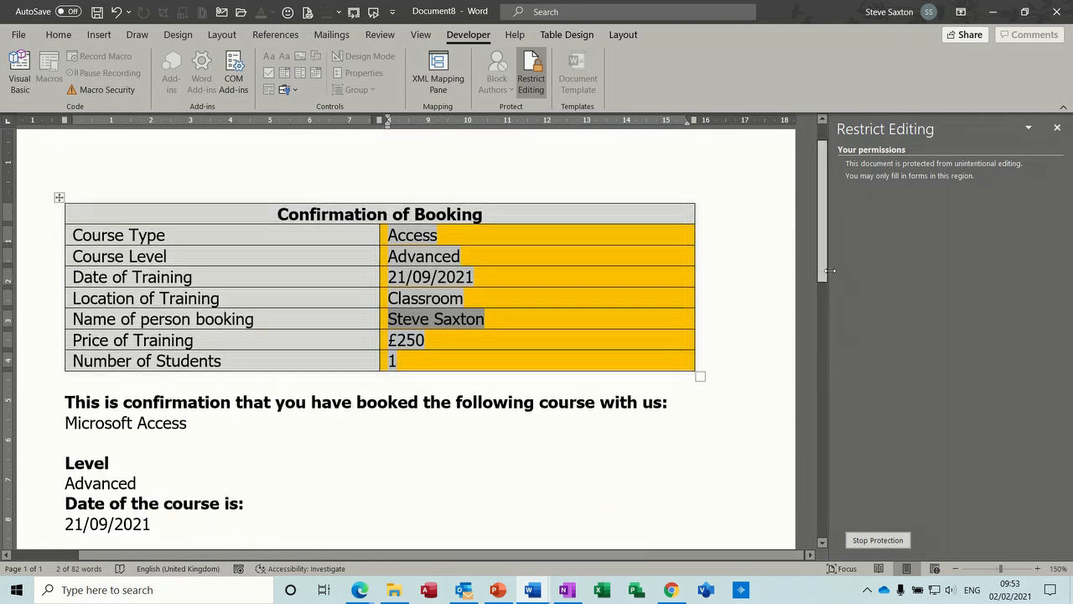
Stop the protection and reset the Course Type and Course Level drop-down fields to None through their field options.
{"action": "left_click", "coordinate": [864, 541]}
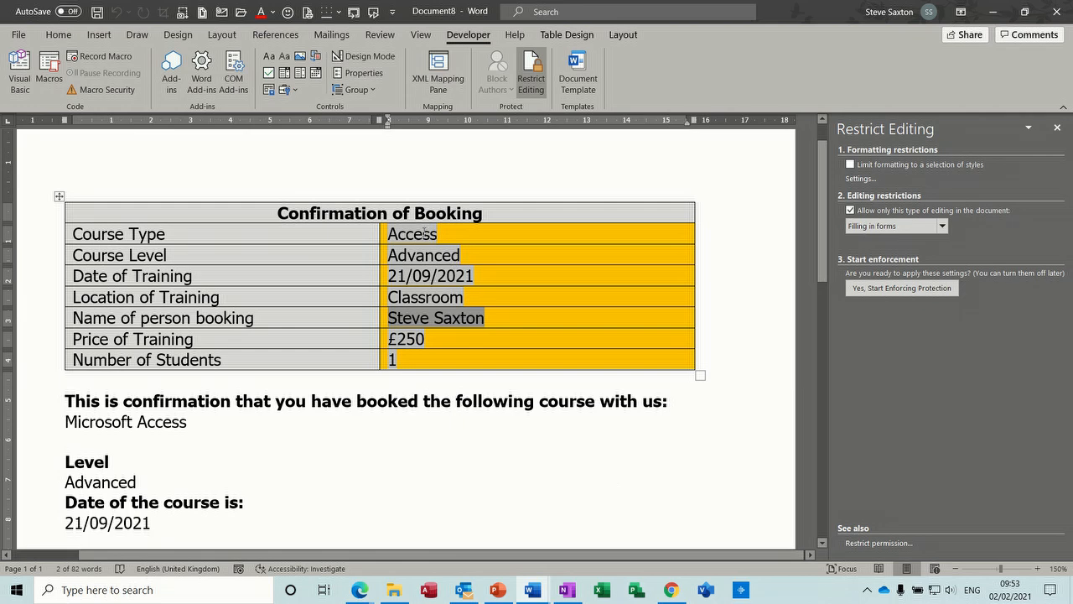
{"action": "double_click", "coordinate": [424, 233]}
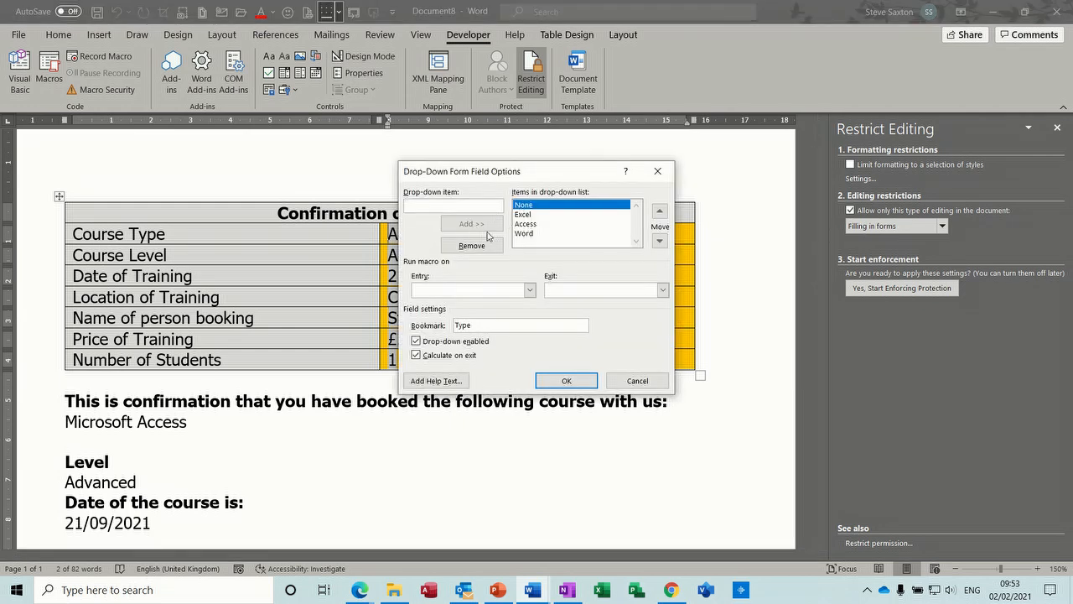
{"action": "left_click", "coordinate": [557, 379]}
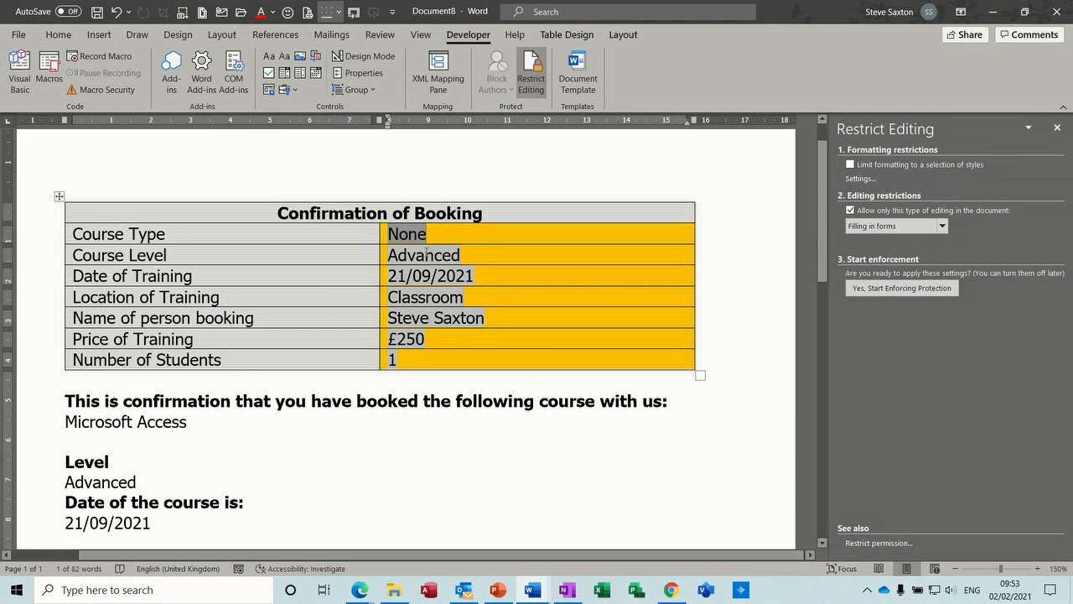
{"action": "double_click", "coordinate": [426, 254]}
{"action": "left_click", "coordinate": [562, 383]}
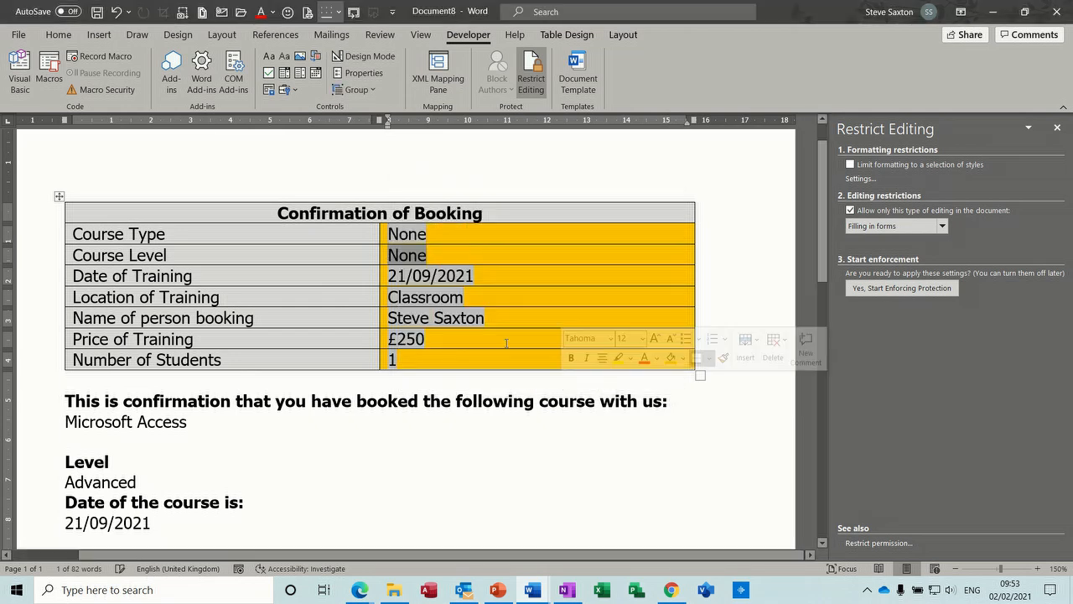
Clear the Date of Training field and reset the Location of Training drop-down to None through their field options.
{"action": "double_click", "coordinate": [395, 277]}
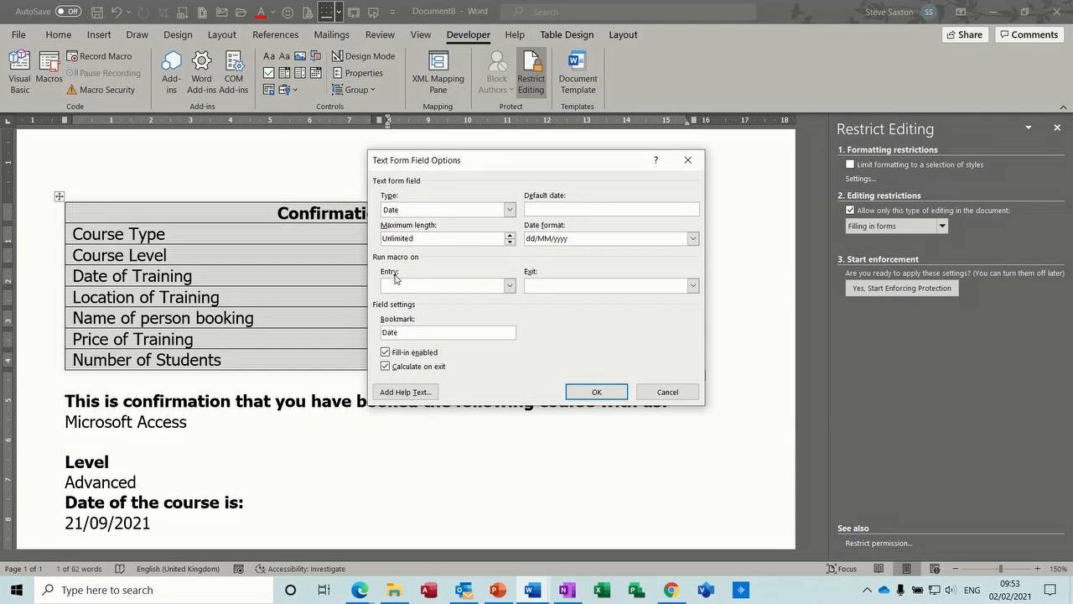
{"action": "left_click", "coordinate": [596, 391]}
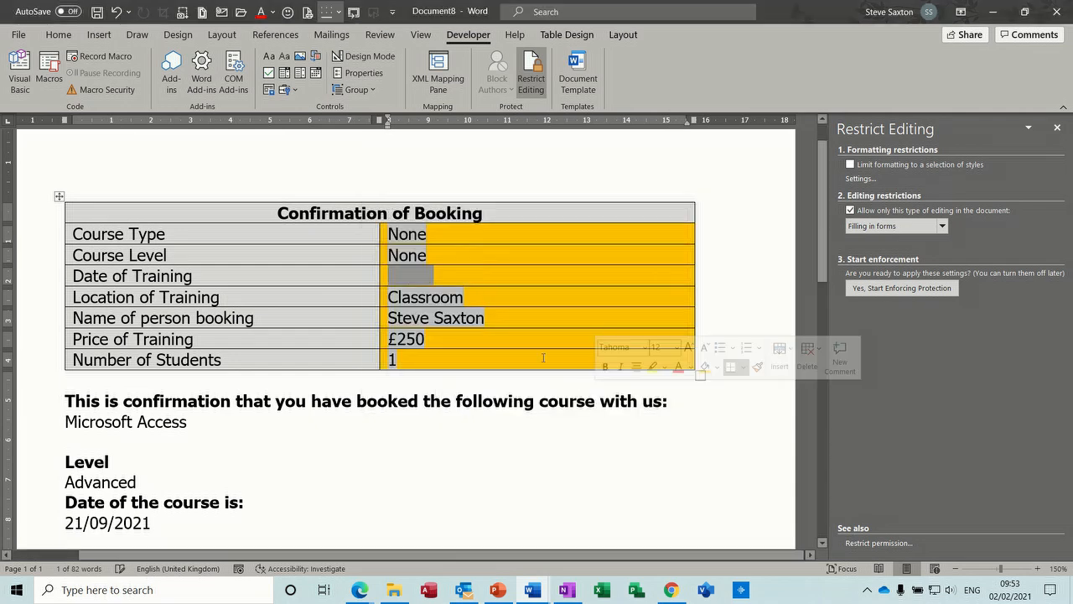
{"action": "double_click", "coordinate": [420, 299]}
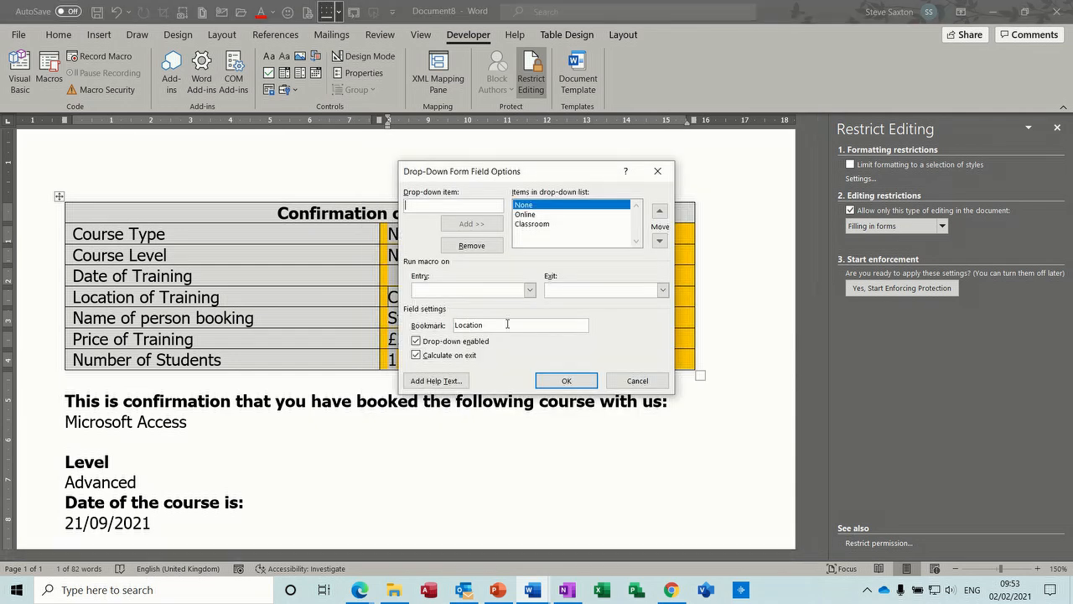
{"action": "left_click", "coordinate": [560, 382]}
Clear the person booking, Price of Training and Number of Students fields by reapplying their text form field options.
{"action": "double_click", "coordinate": [431, 317]}
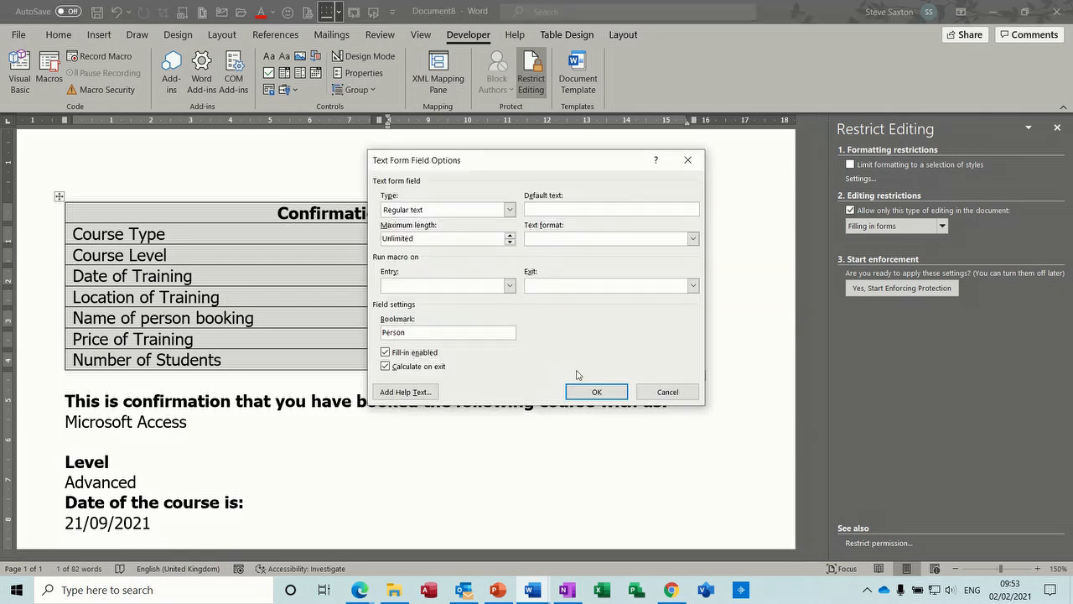
{"action": "left_click", "coordinate": [593, 391]}
{"action": "double_click", "coordinate": [408, 331]}
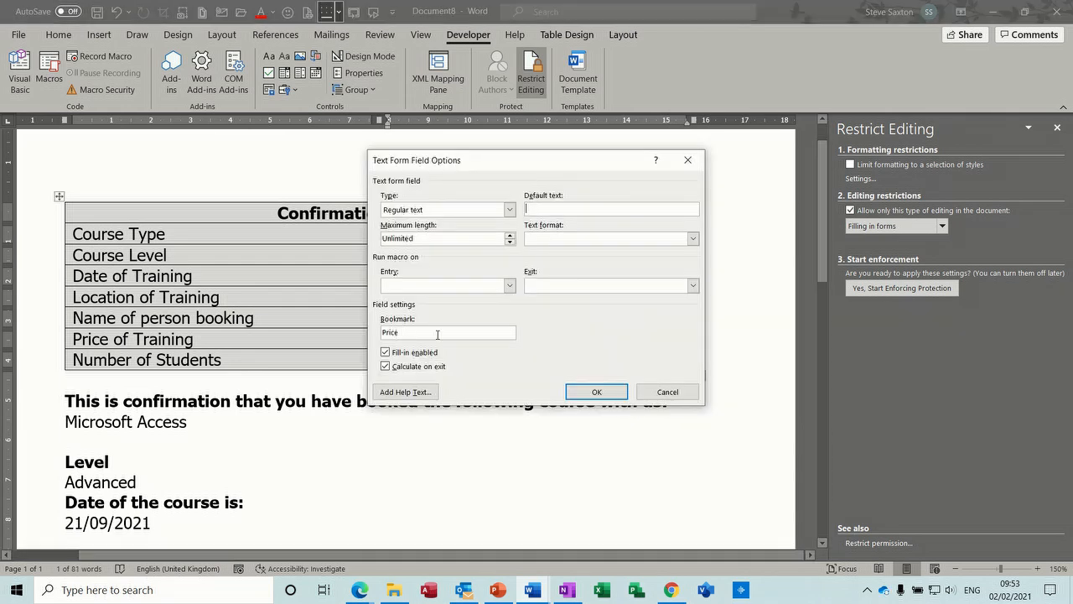
{"action": "left_click", "coordinate": [594, 391]}
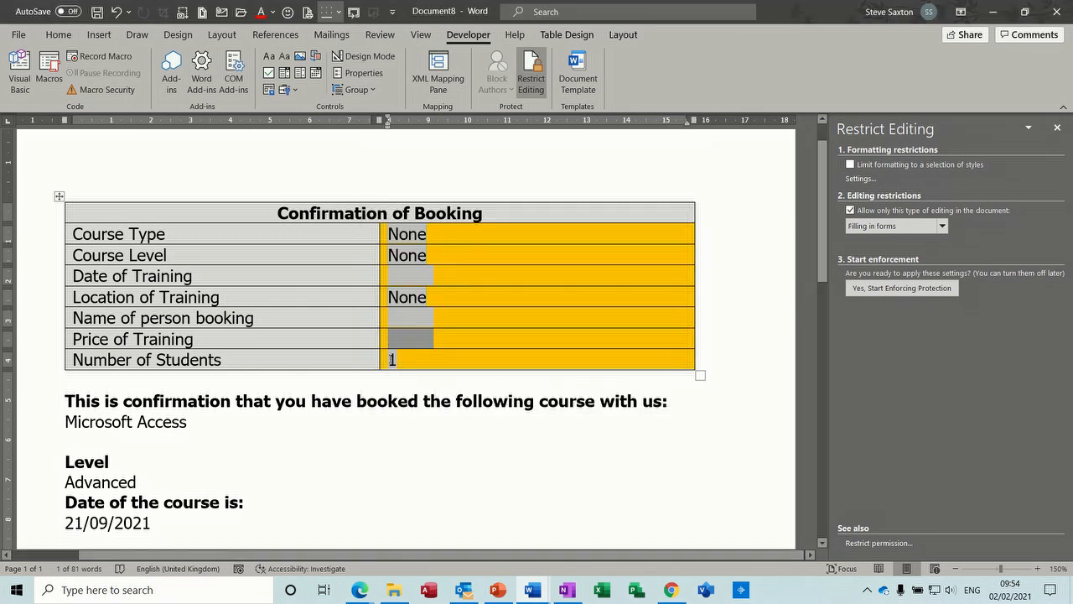
{"action": "left_click", "coordinate": [393, 360]}
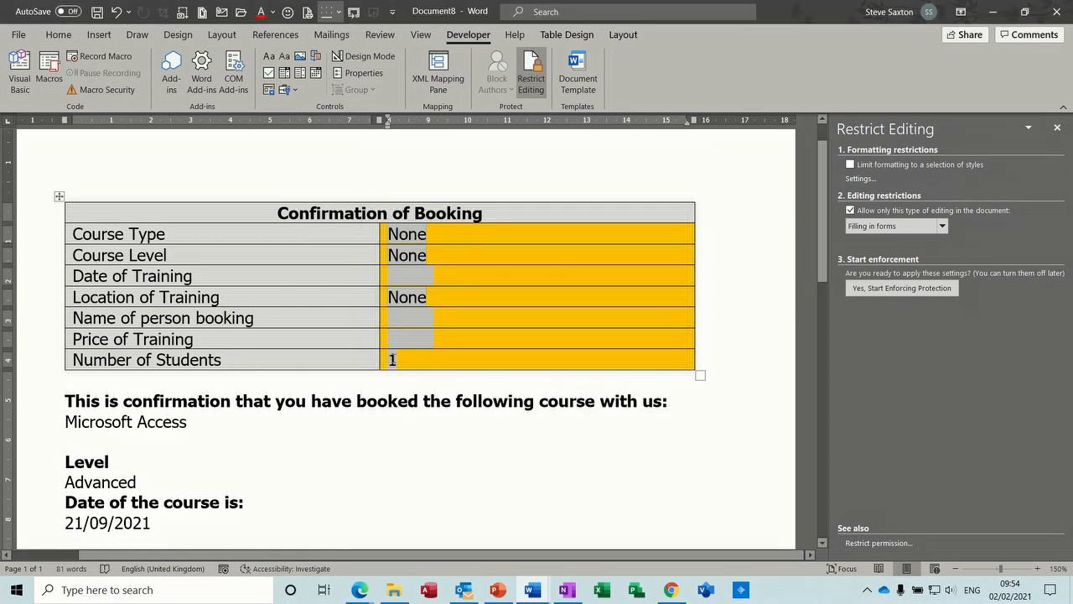
{"action": "double_click", "coordinate": [392, 360]}
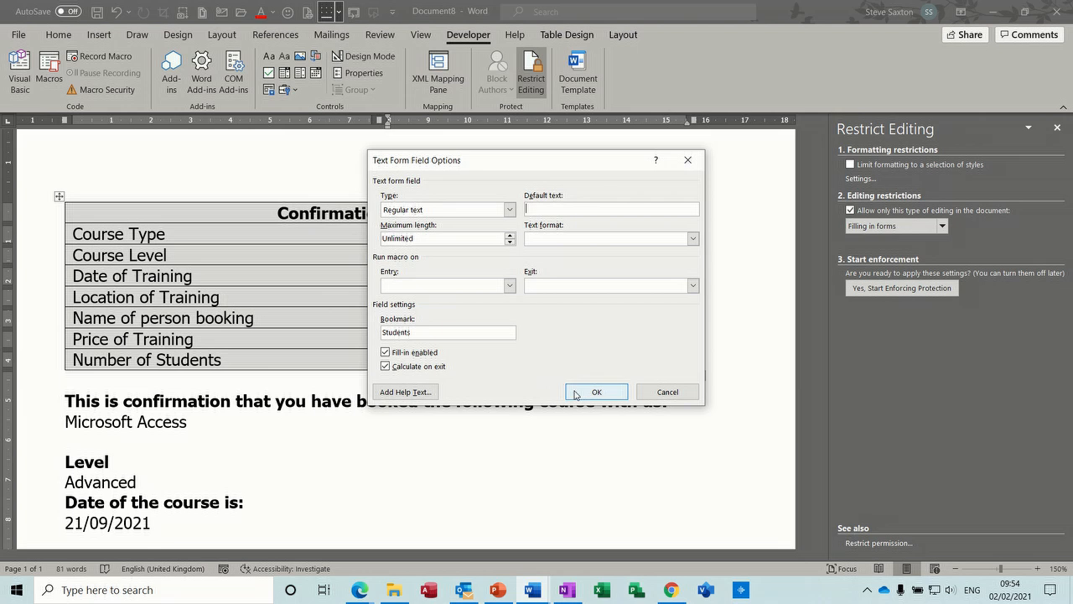
{"action": "left_click", "coordinate": [594, 390]}
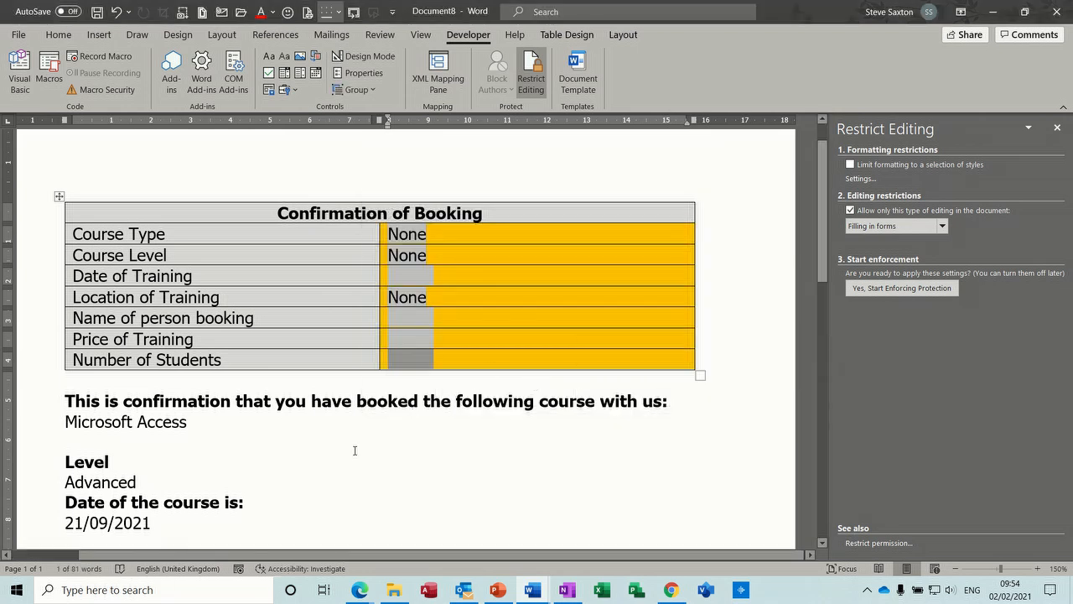
{"action": "left_click", "coordinate": [164, 422]}
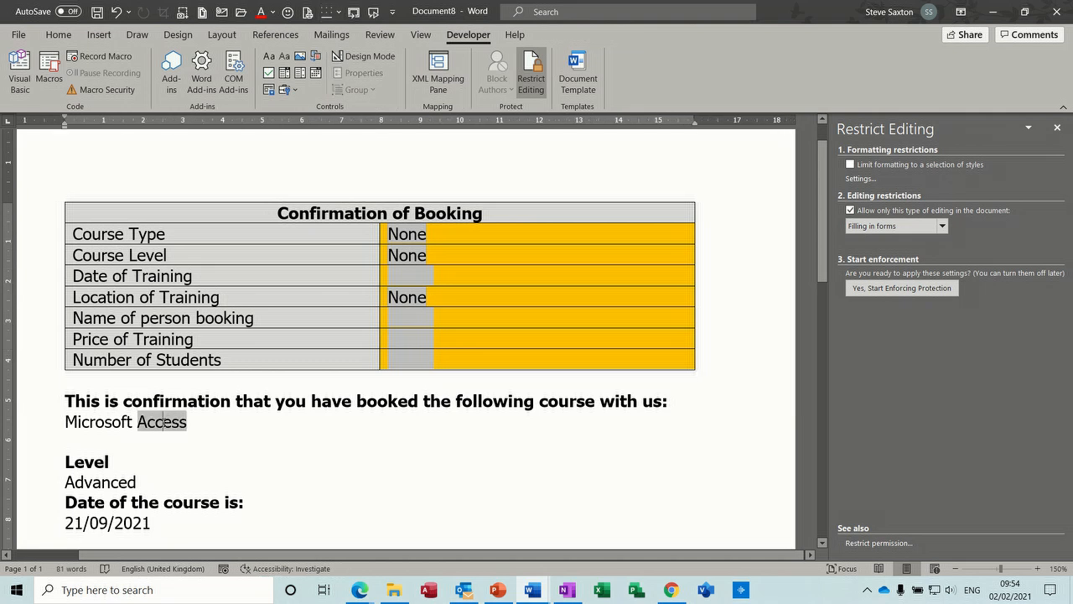
{"action": "left_click", "coordinate": [104, 422]}
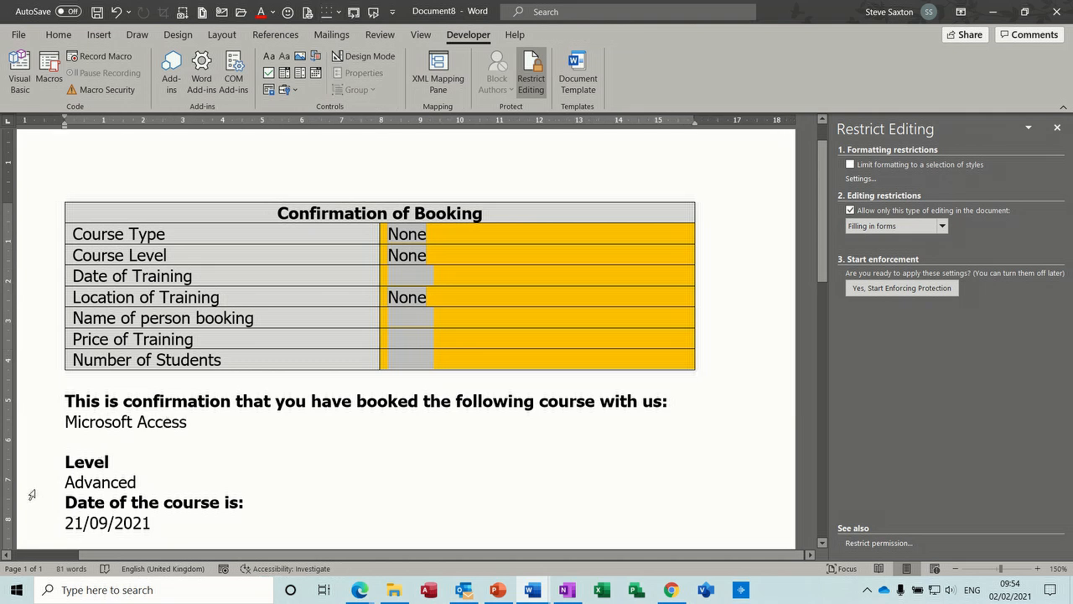
{"action": "left_click", "coordinate": [87, 480]}
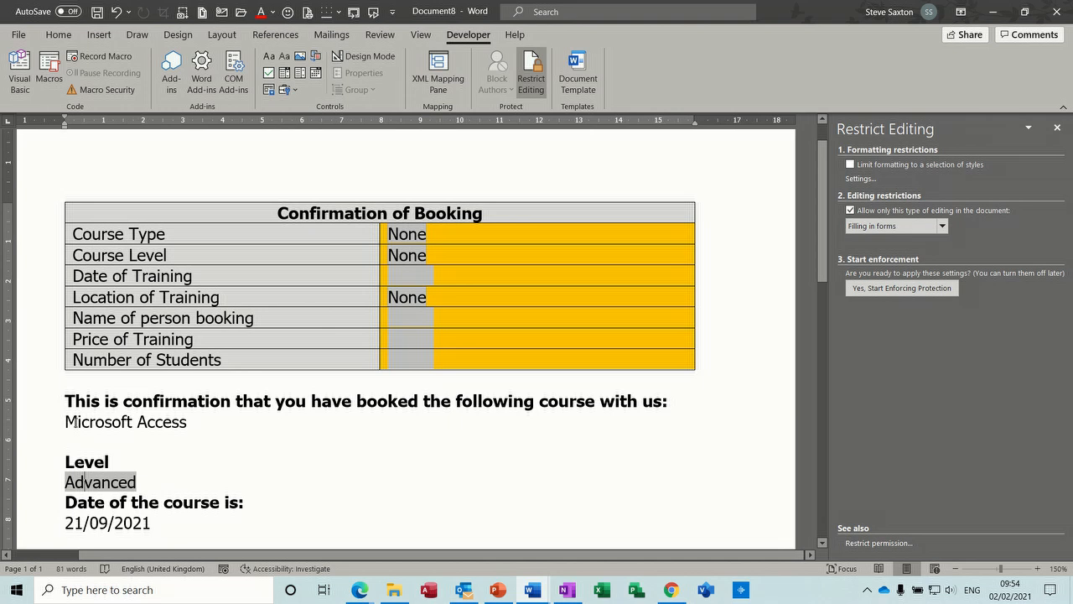
{"action": "left_click", "coordinate": [76, 421]}
{"action": "left_click", "coordinate": [418, 231]}
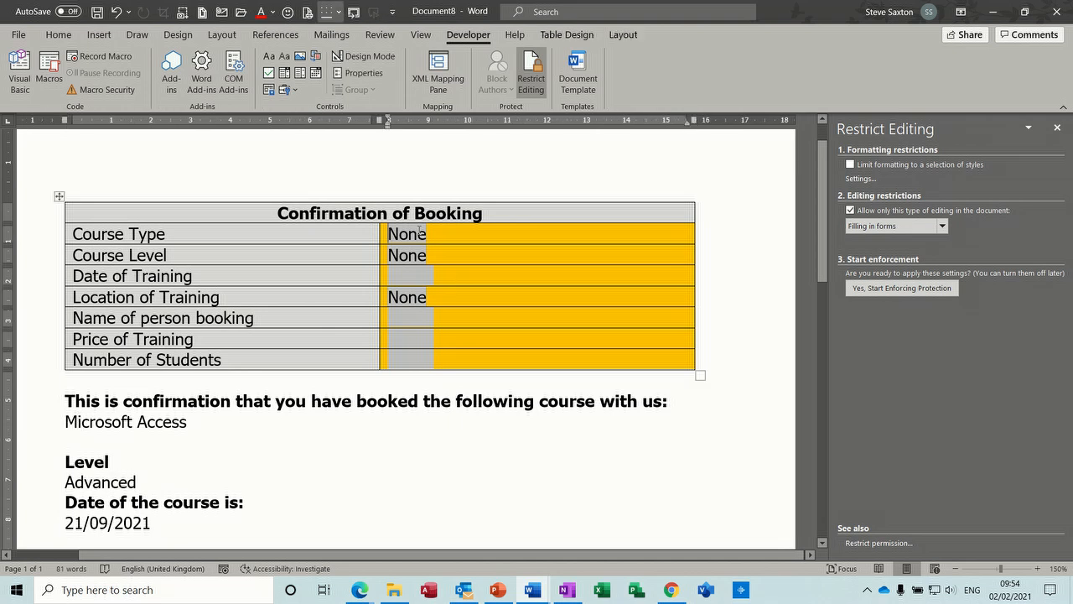
Enforce the form protection again and leave the Course Type field so the confirmation text updates to the cleared entries.
{"action": "left_click", "coordinate": [864, 289]}
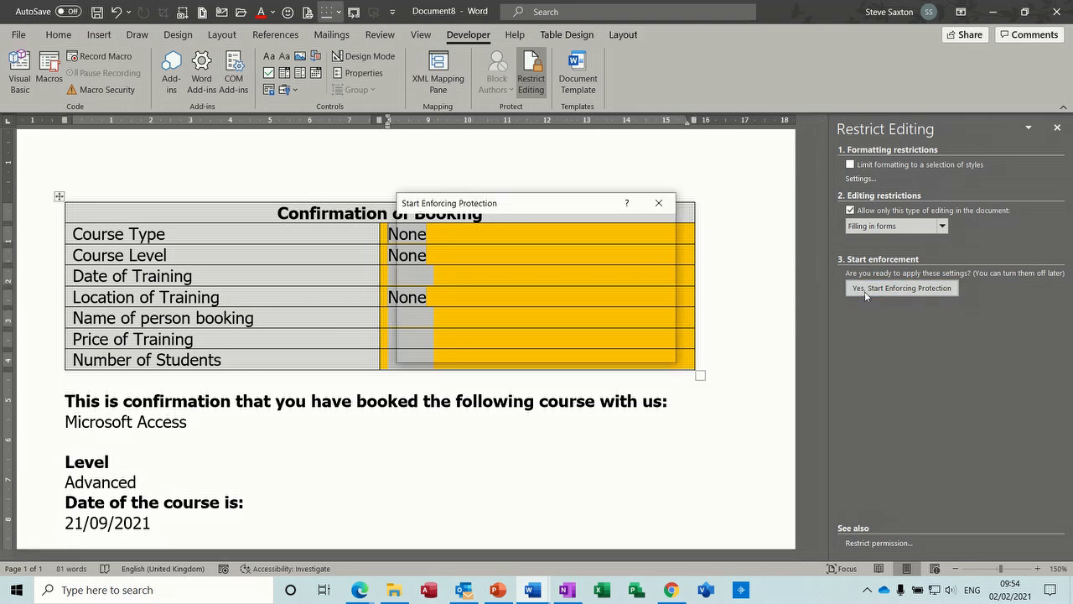
{"action": "left_click", "coordinate": [568, 349]}
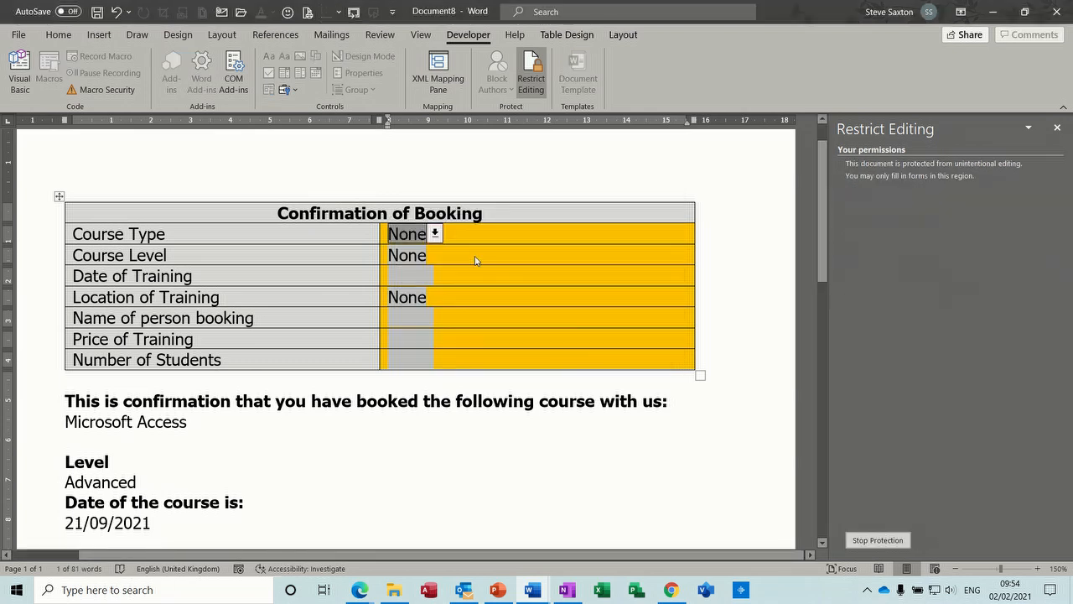
{"action": "left_click", "coordinate": [413, 256]}
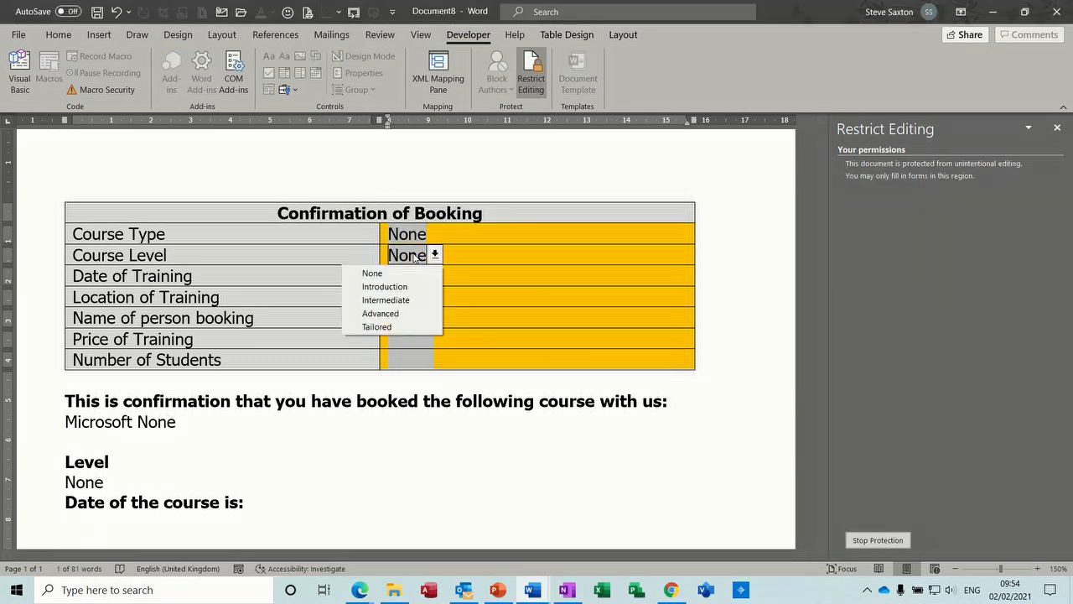
{"action": "left_click", "coordinate": [520, 232]}
{"action": "left_click_drag", "start_coordinate": [824, 224], "coordinate": [829, 296]}
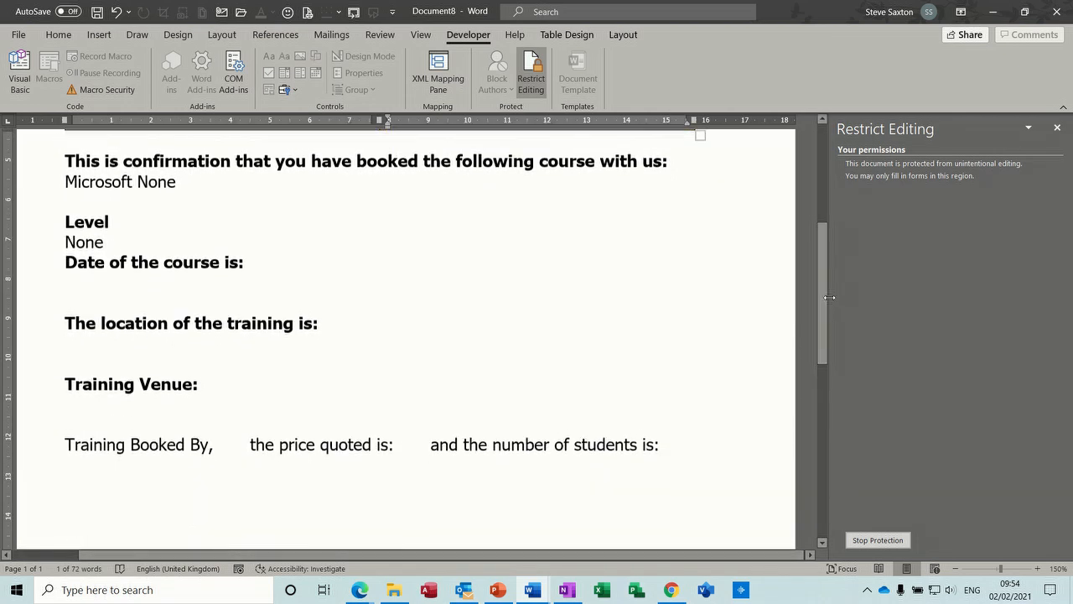
Stop the document protection and return to the booking table.
{"action": "left_click", "coordinate": [878, 540]}
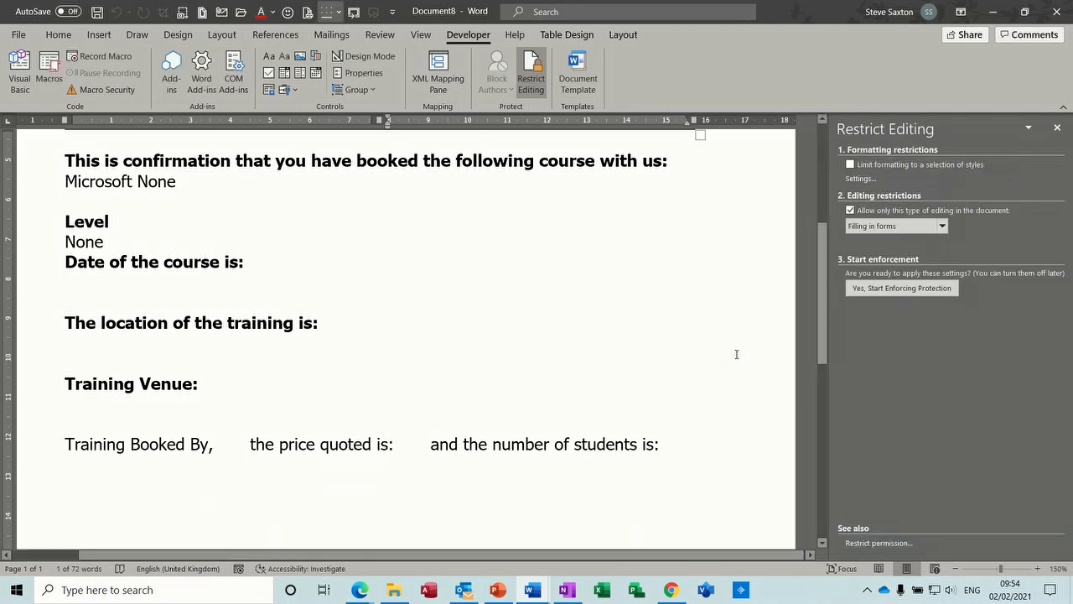
{"action": "left_click_drag", "start_coordinate": [823, 361], "coordinate": [826, 272]}
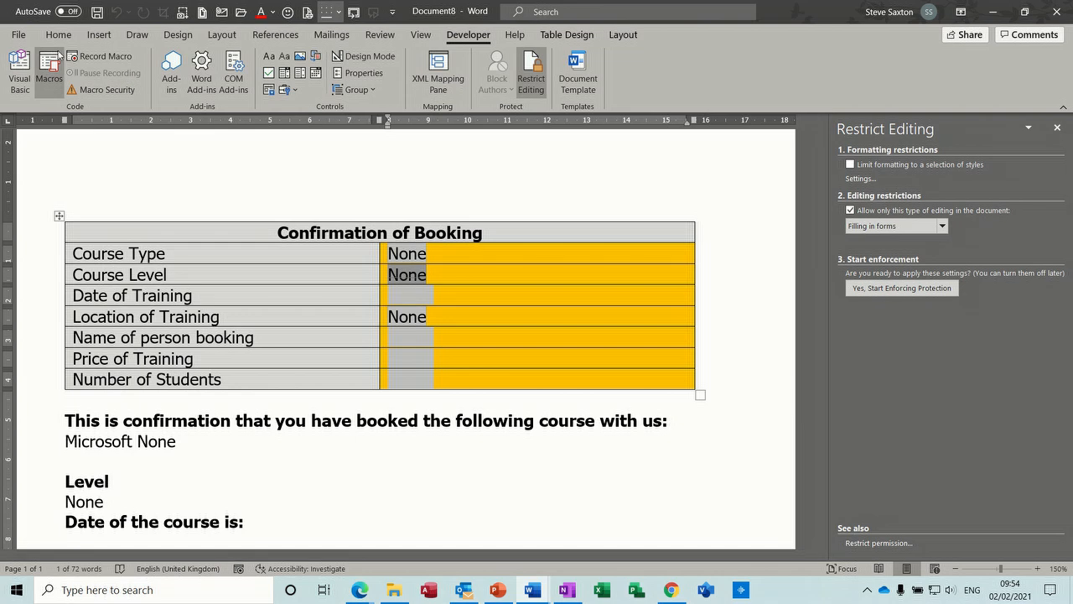
Save the booking form as a Word Template (*.dotx) named "FillIn Form" in the Custom Office Templates folder.
{"action": "left_click", "coordinate": [24, 37]}
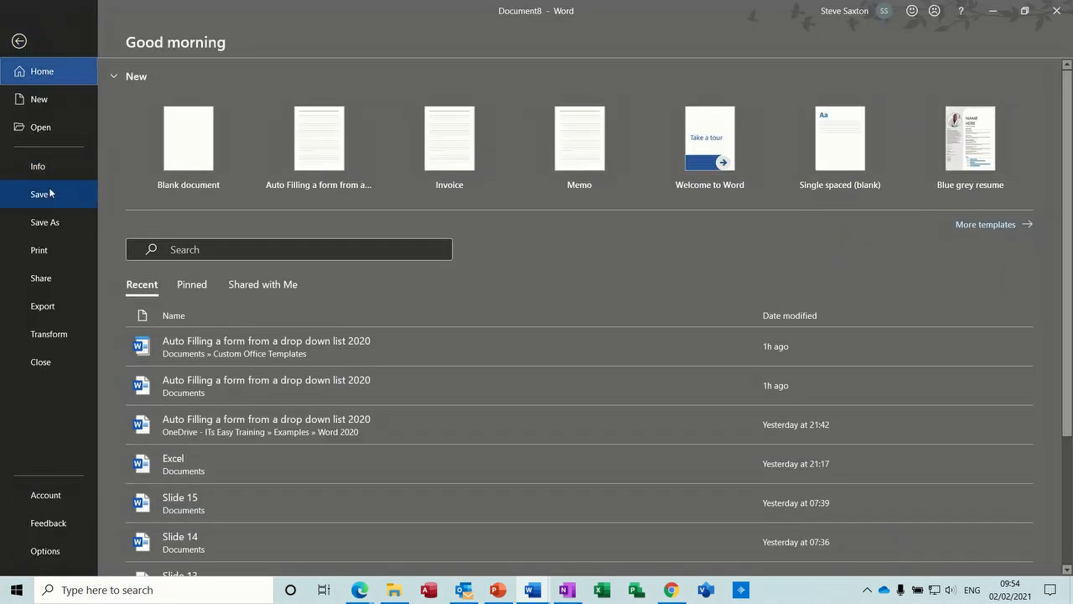
{"action": "left_click", "coordinate": [54, 222]}
{"action": "left_click", "coordinate": [455, 106]}
{"action": "type", "text": "Filln Form"}
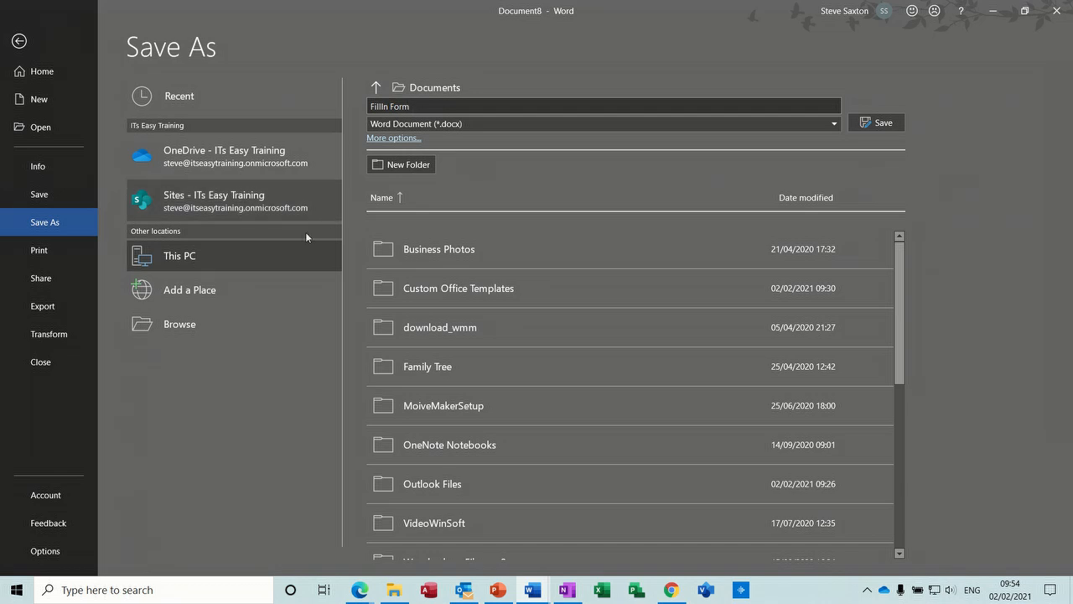
{"action": "left_click", "coordinate": [522, 125]}
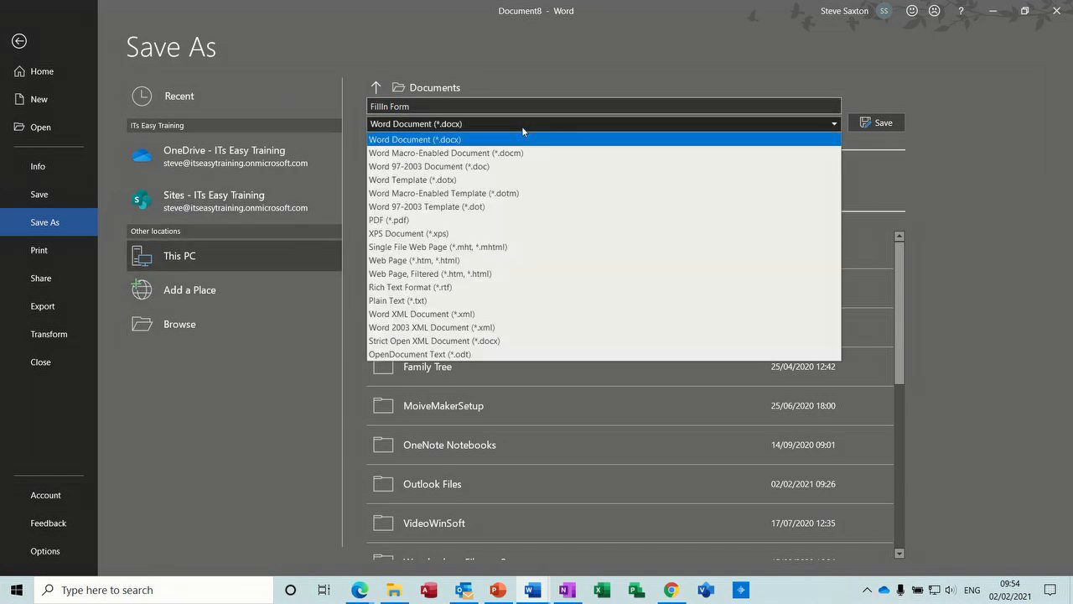
{"action": "left_click", "coordinate": [426, 181]}
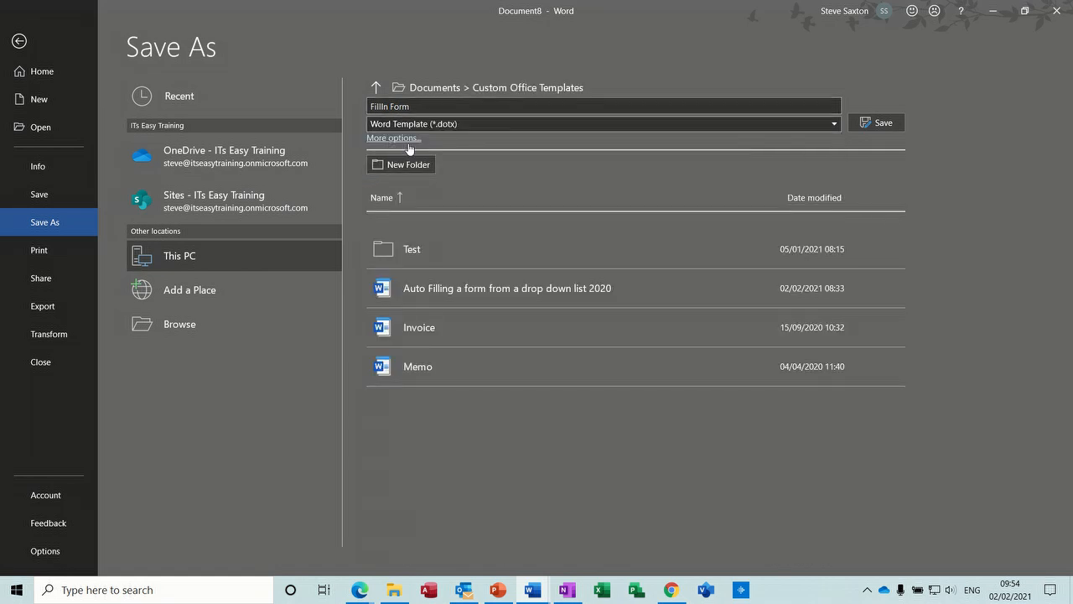
{"action": "left_click", "coordinate": [878, 123]}
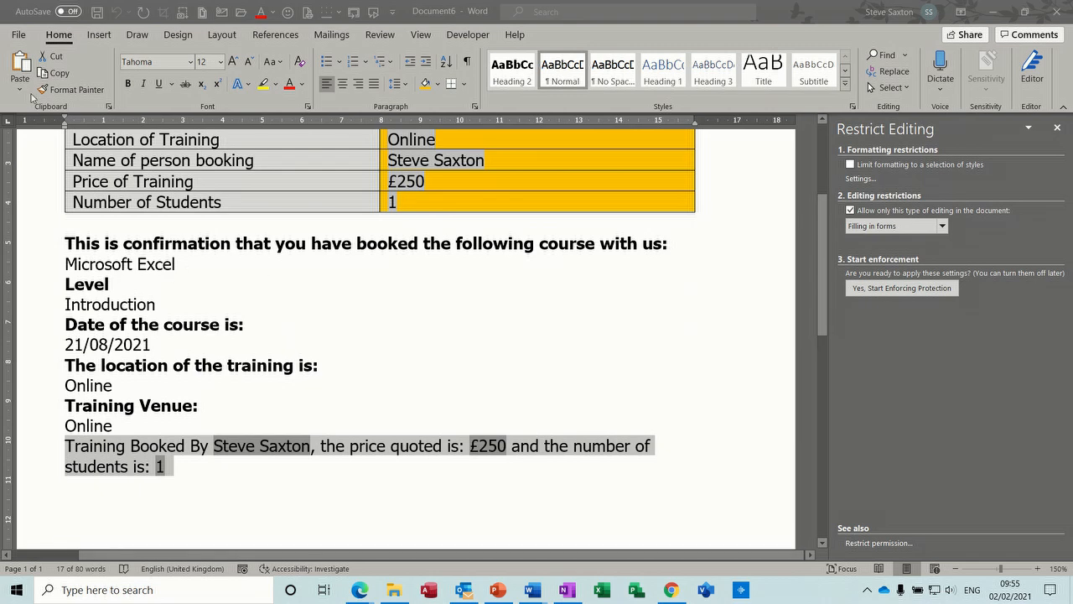
Create a new document from the personal template FillIn Form.
{"action": "left_click", "coordinate": [19, 32]}
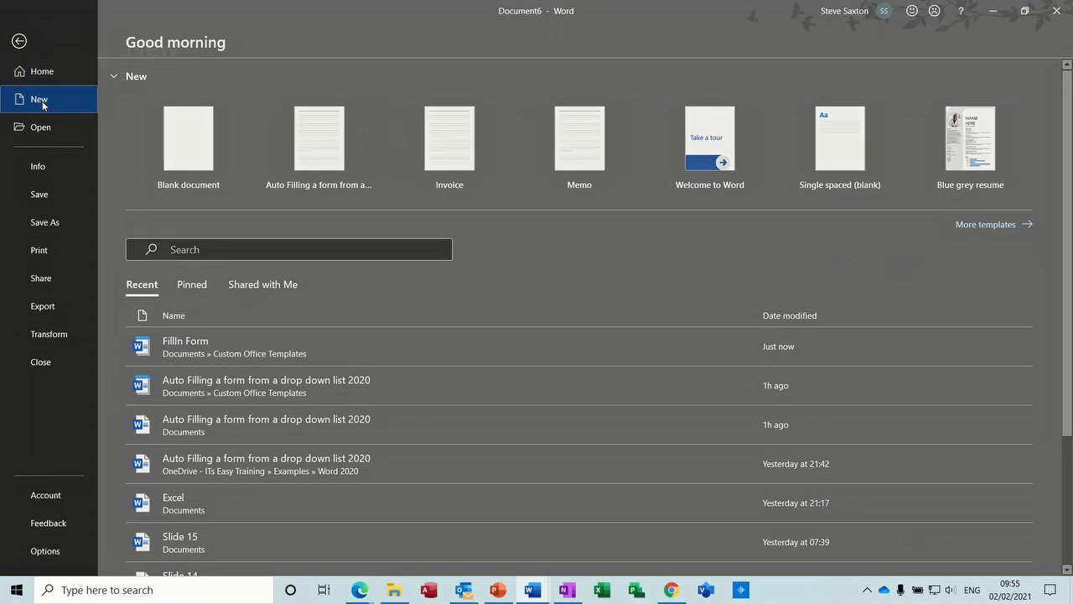
{"action": "left_click", "coordinate": [40, 100]}
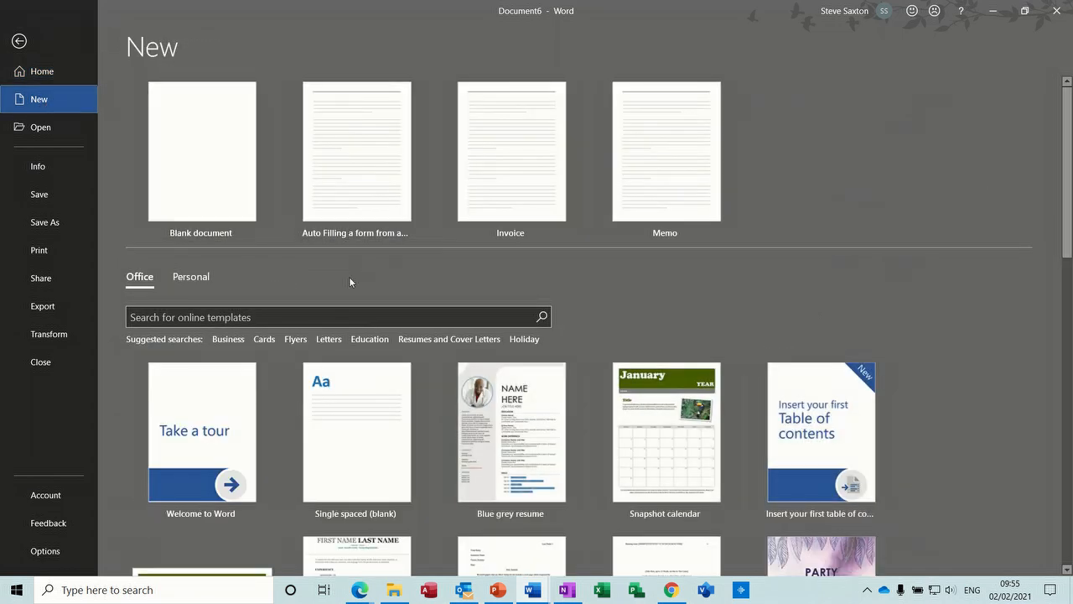
{"action": "left_click", "coordinate": [192, 278]}
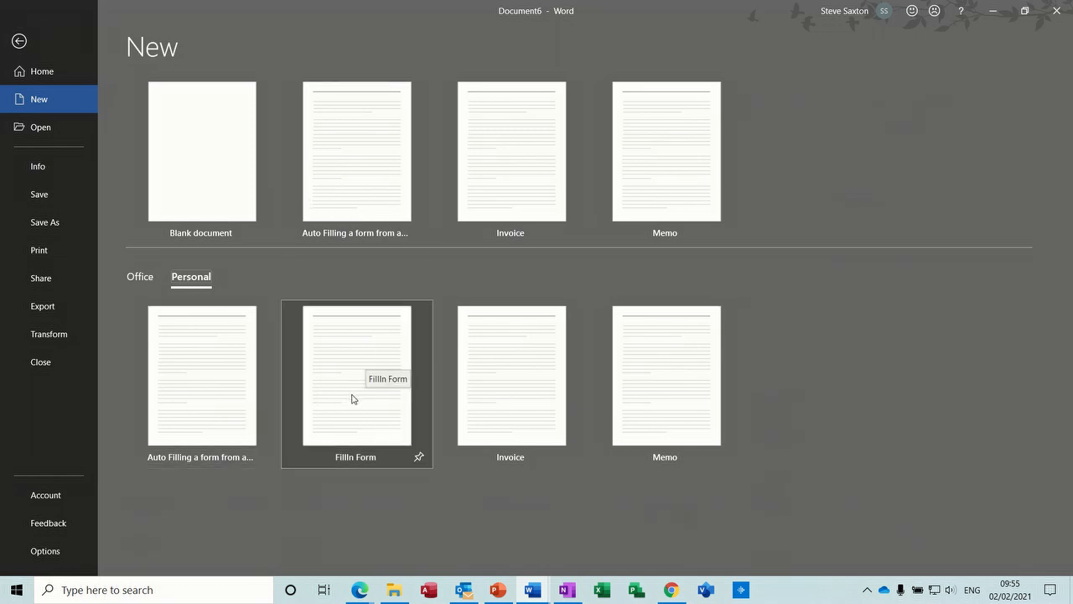
{"action": "left_click", "coordinate": [352, 396]}
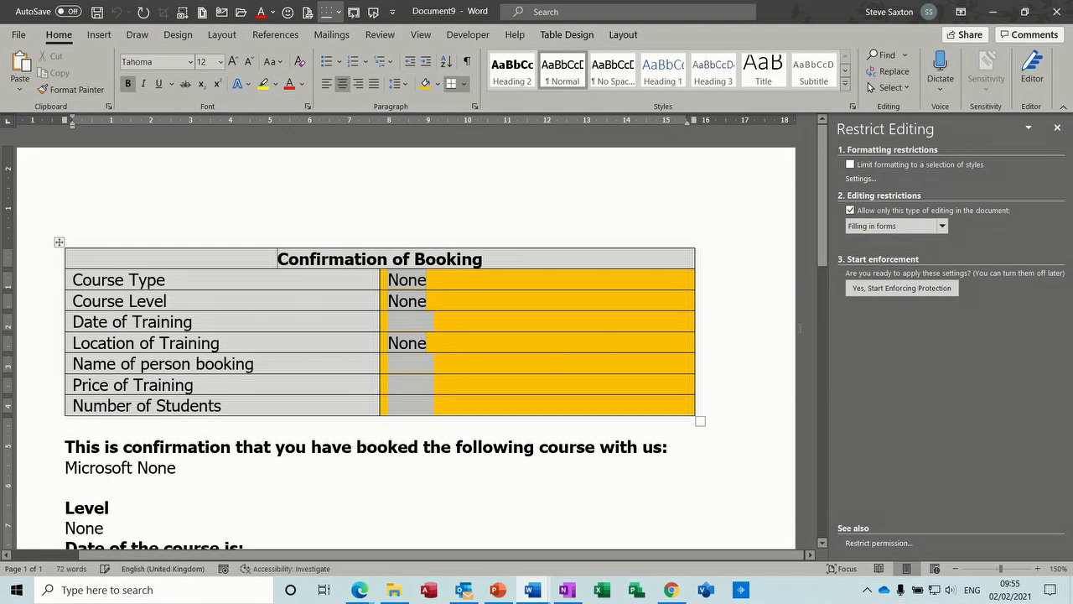
Enforce the filling-in-forms protection on the new document without a password and check the confirmation text below the table.
{"action": "left_click", "coordinate": [893, 288]}
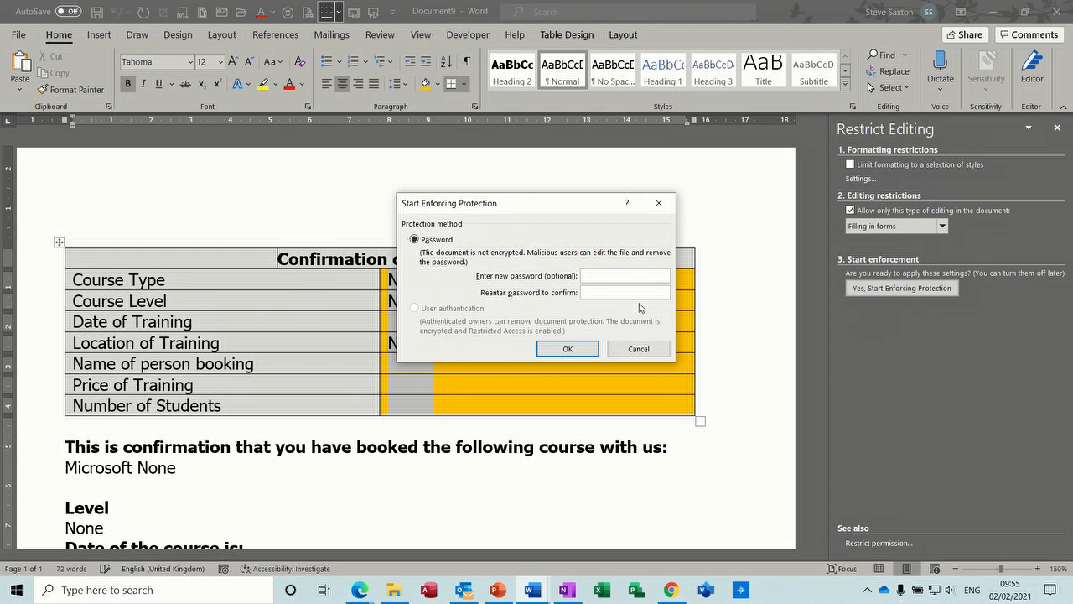
{"action": "left_click", "coordinate": [565, 350]}
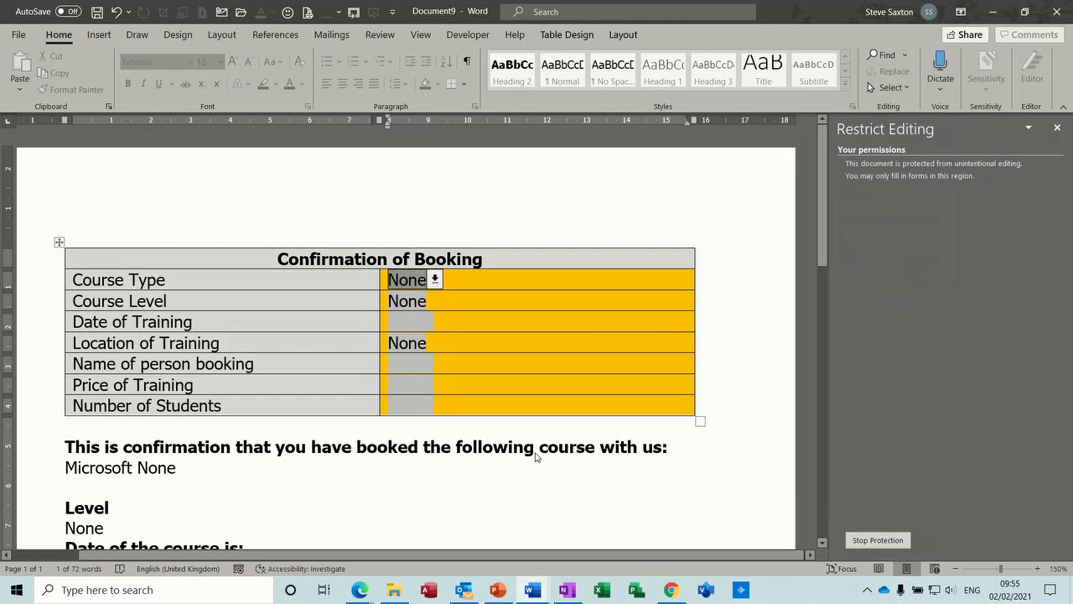
{"action": "left_click_drag", "start_coordinate": [821, 189], "coordinate": [811, 265]}
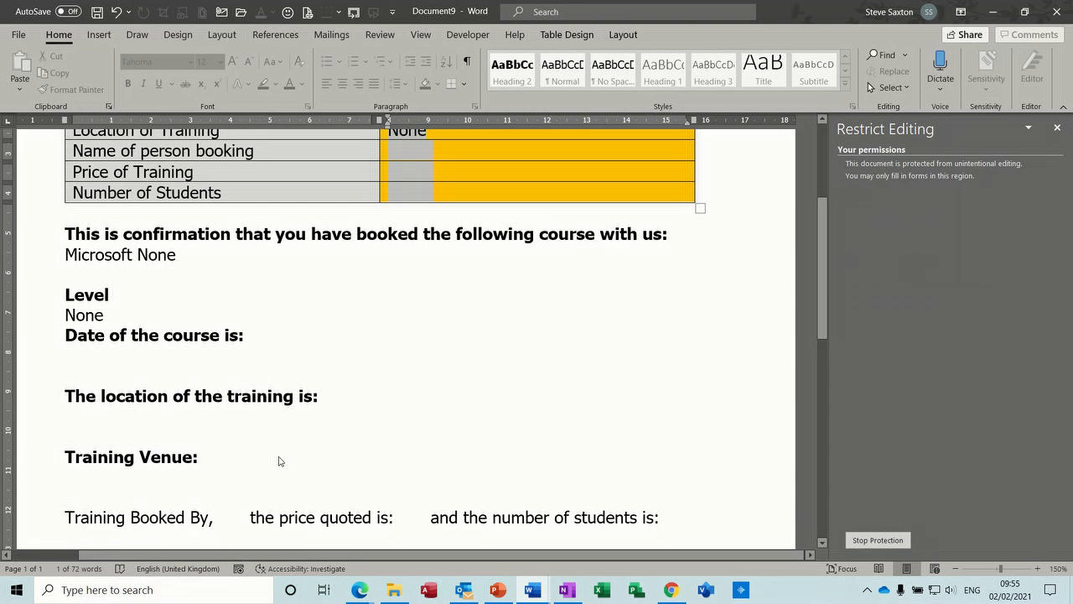